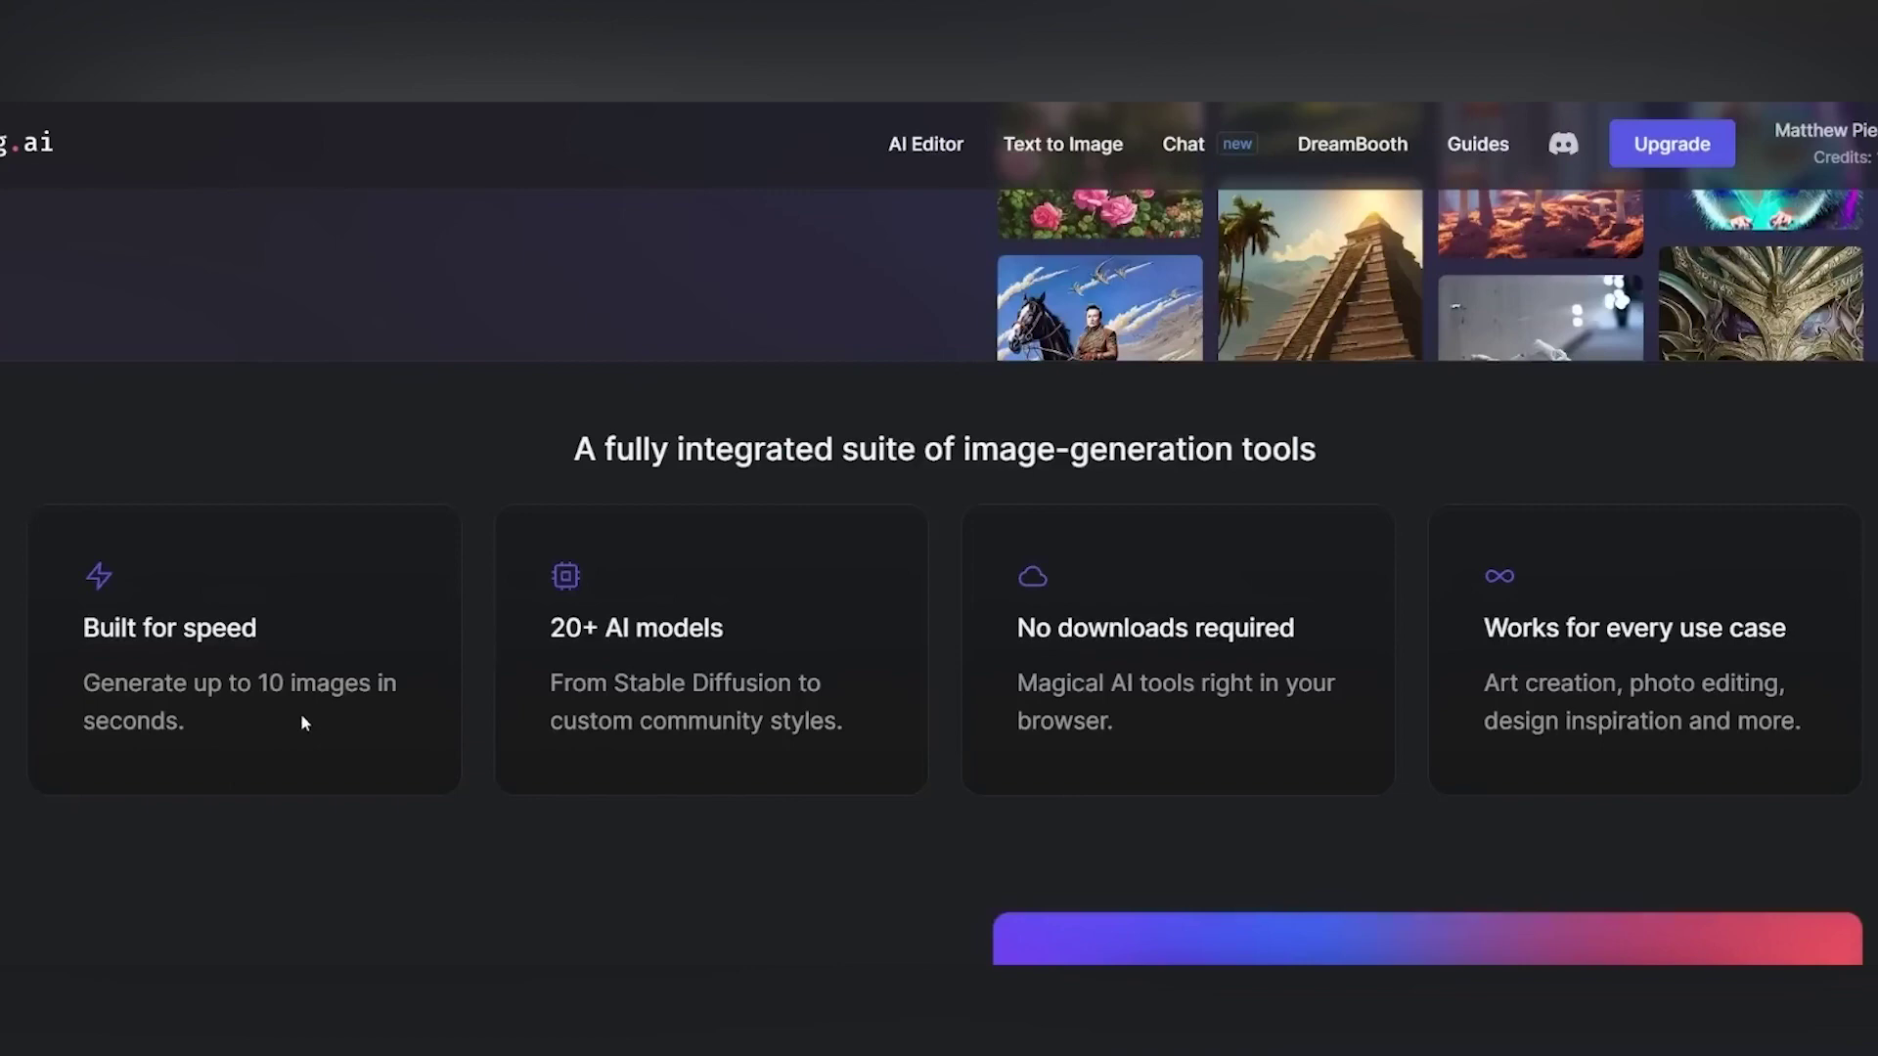
Scroll the getimg.ai homepage past the feature cards to the AI Editor outpainting section.
scroll(301, 722, down, 10)
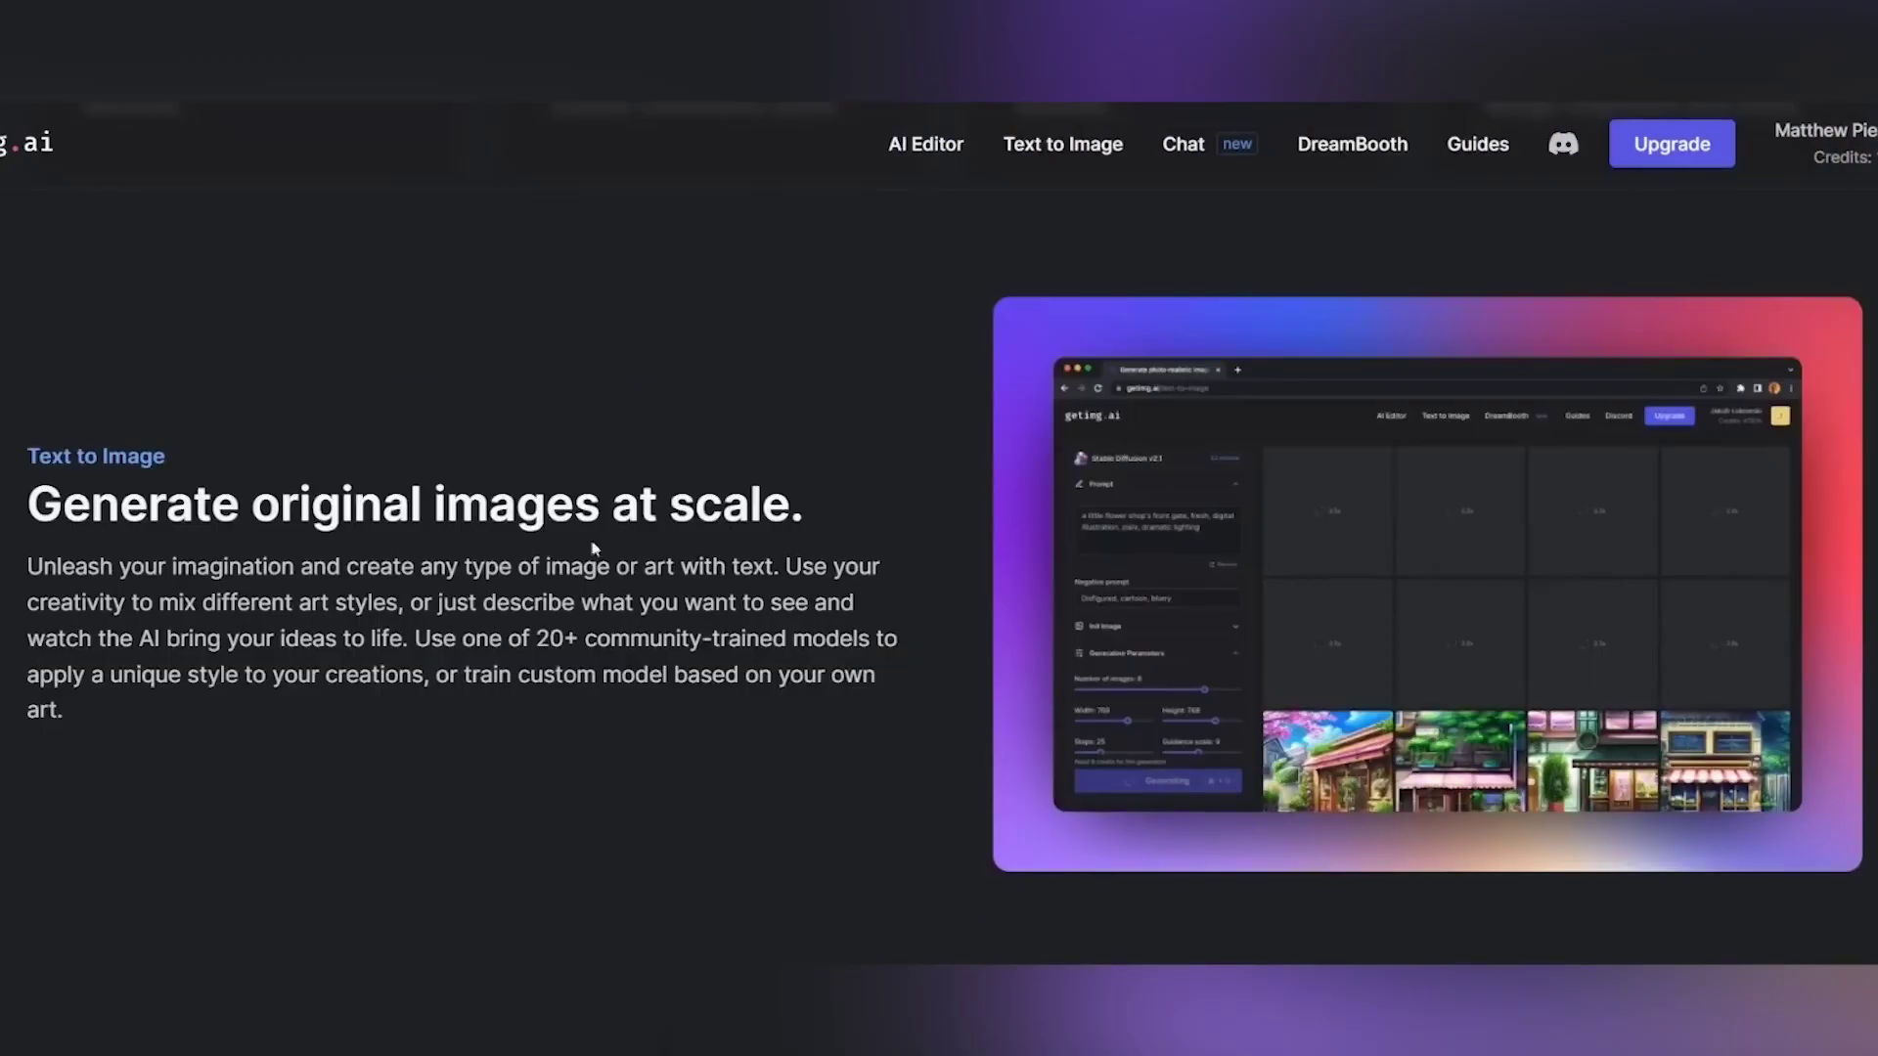
scroll(857, 614, down, 1)
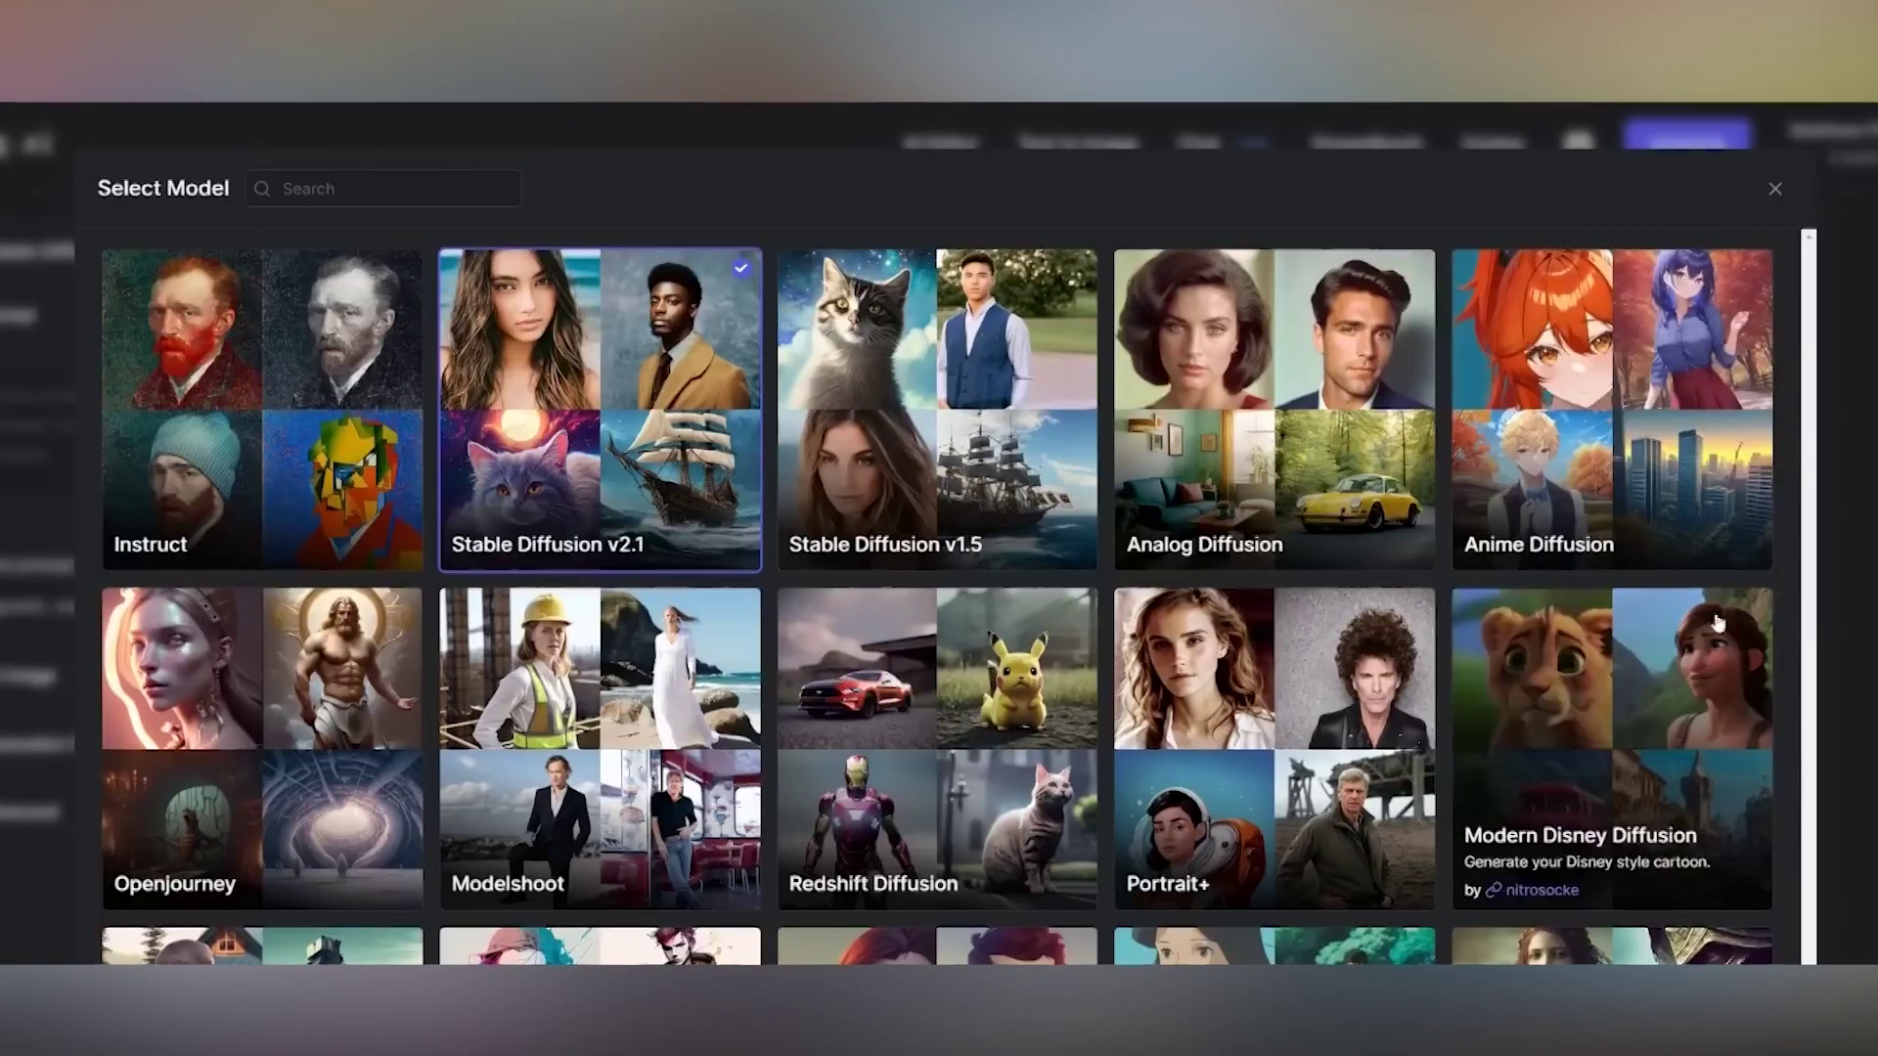
Enlarge the third beach lemon character image from the generated results.
scroll(1707, 626, down, 10)
scroll(1708, 621, down, 1)
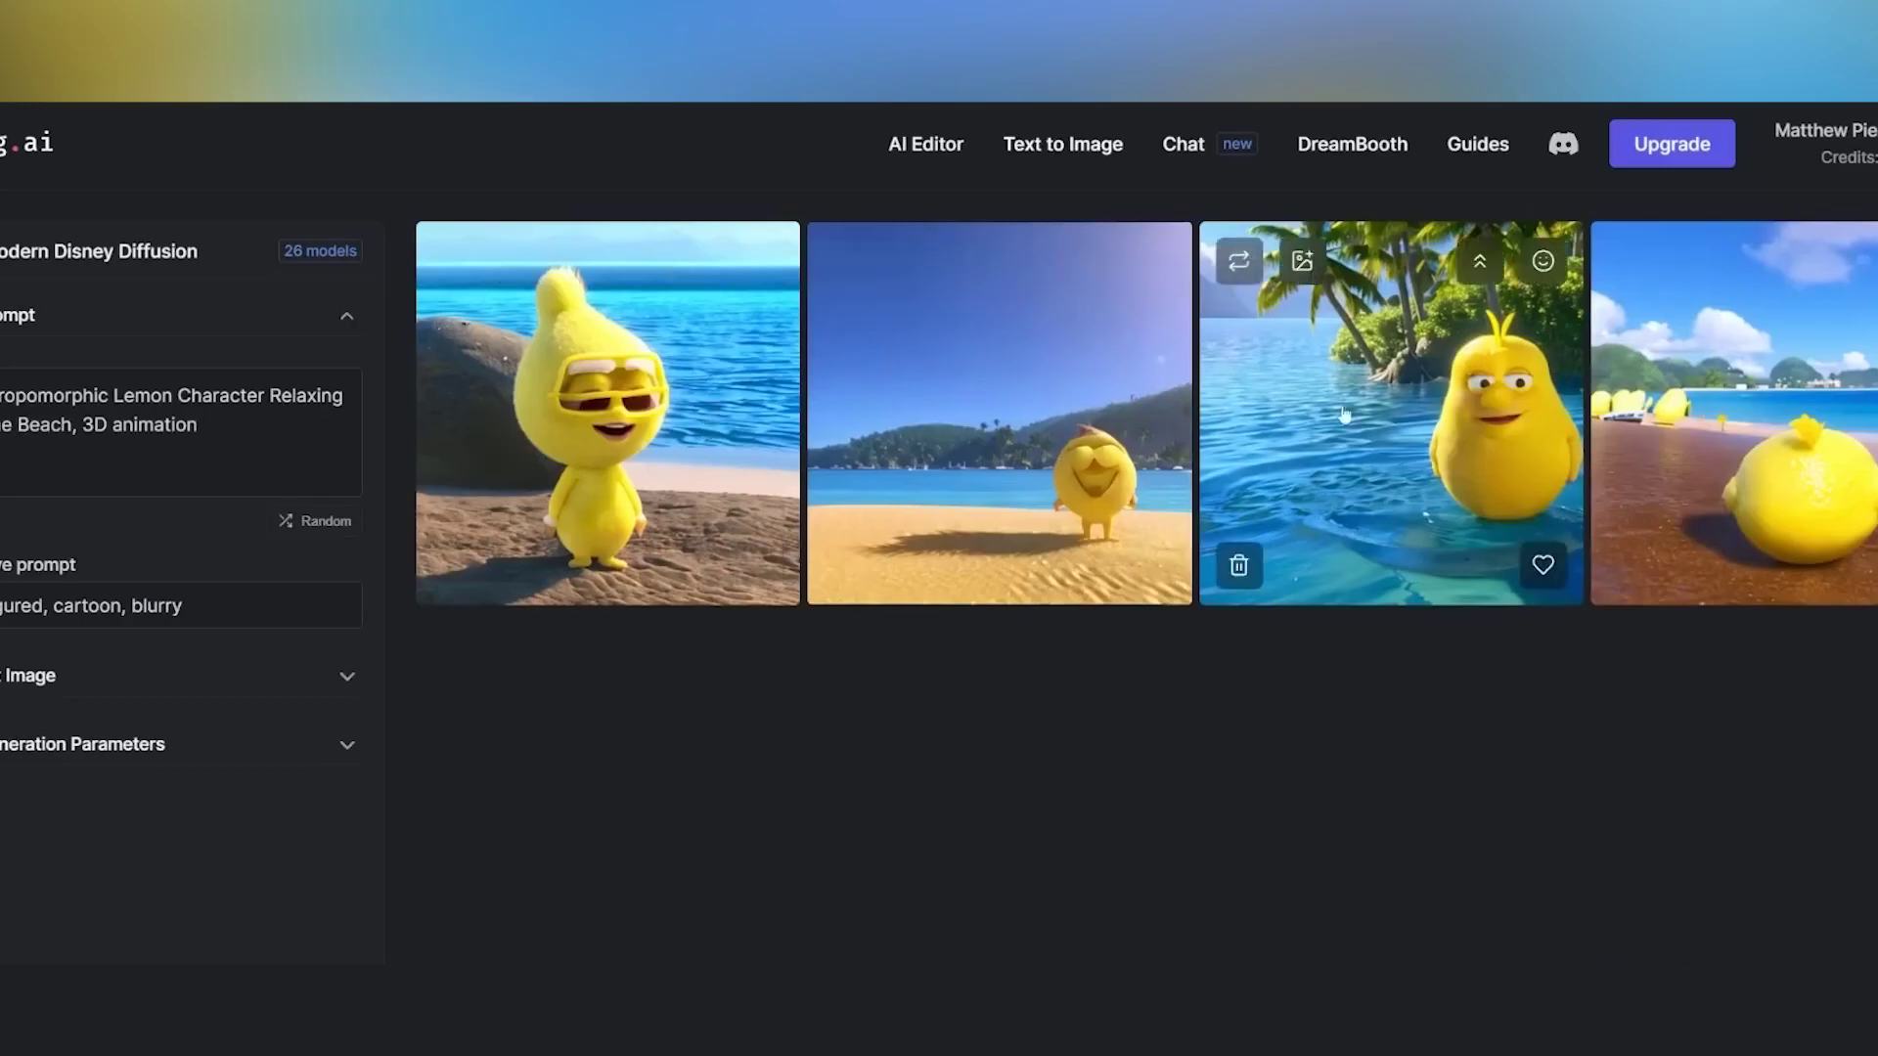
click(1424, 426)
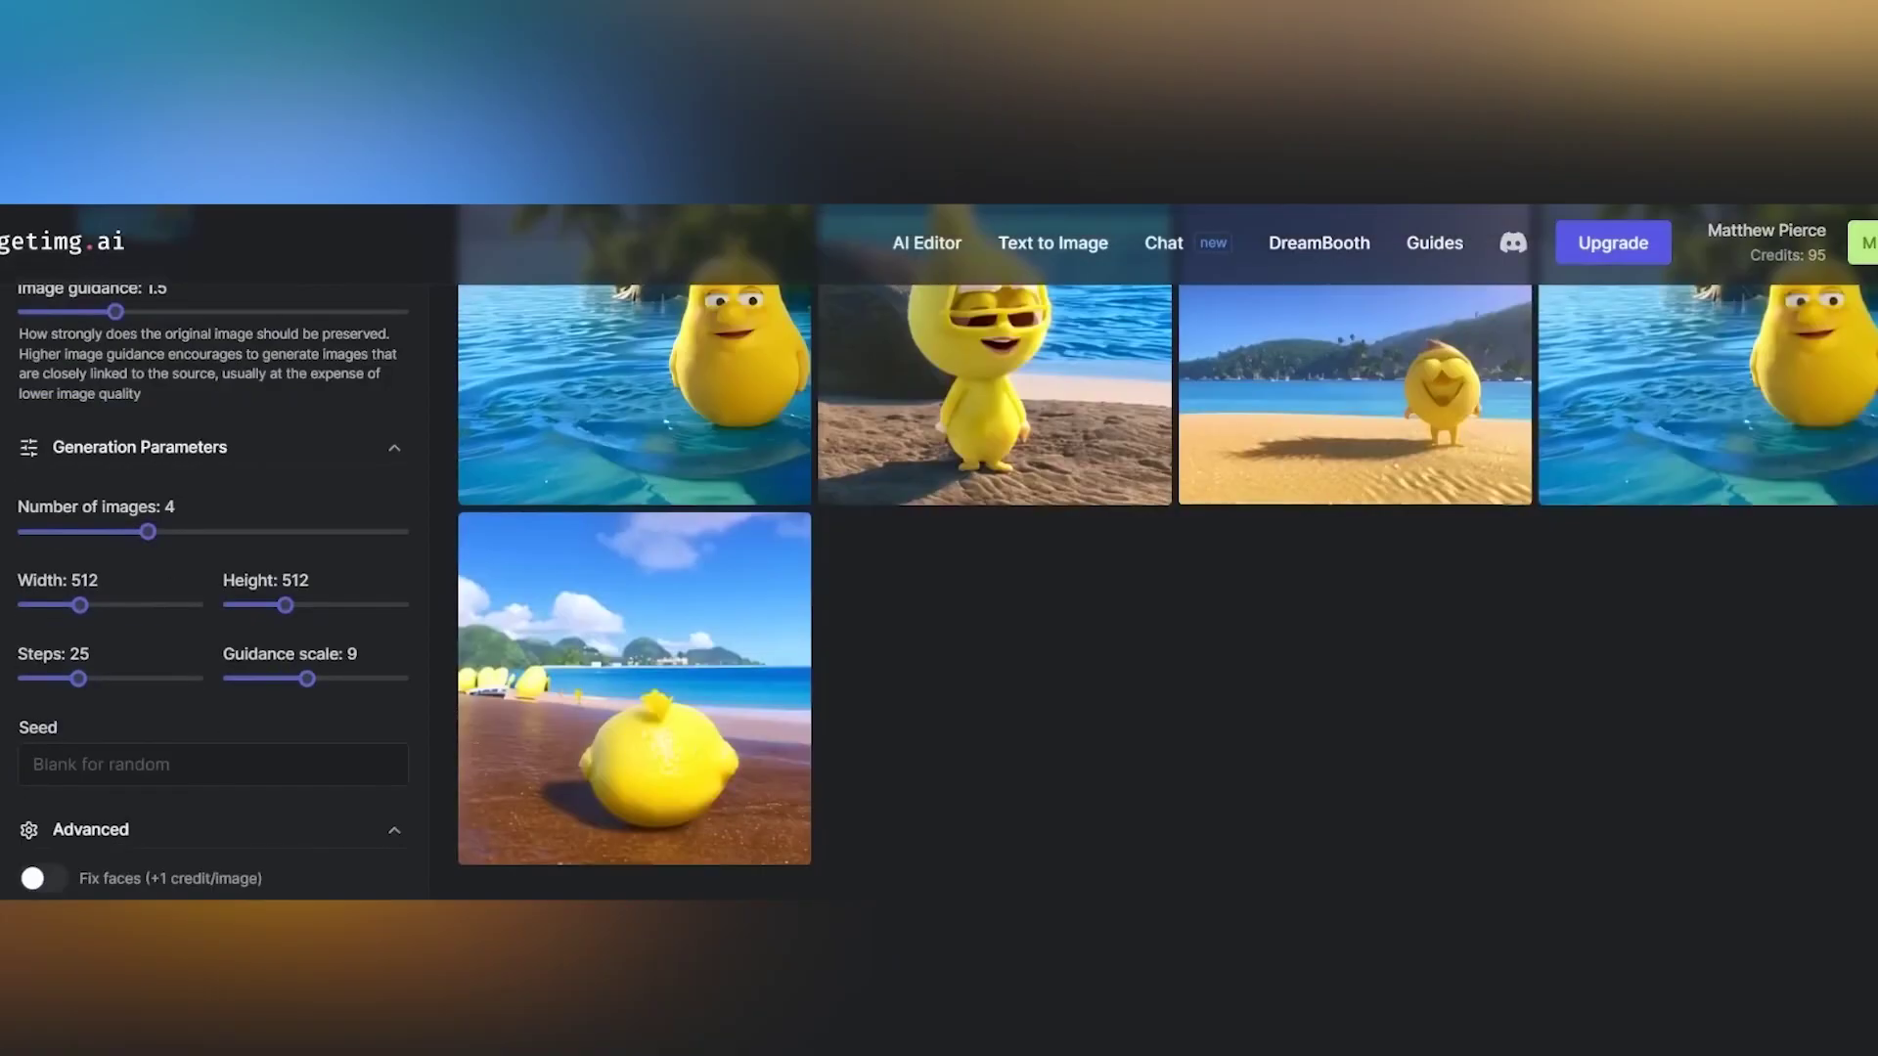
scroll(938, 587, up, 2)
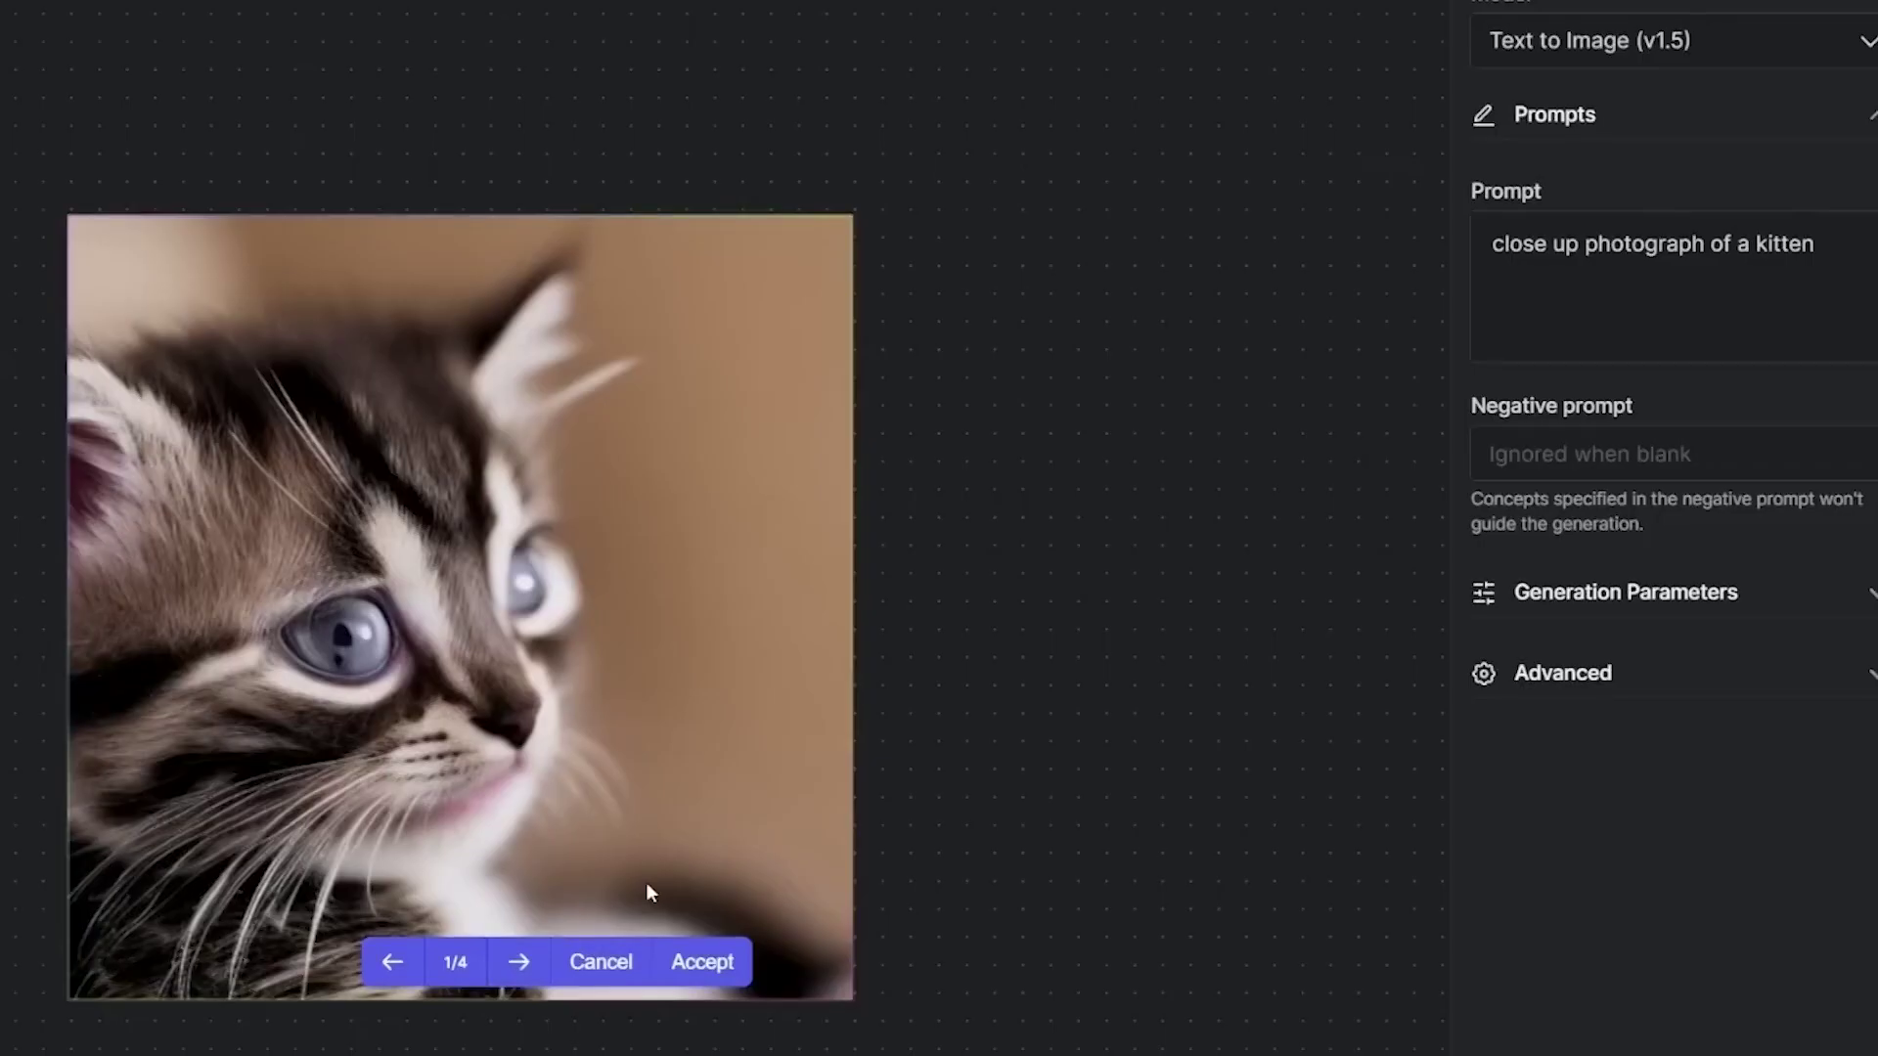
Page to the third kitten close-up variation, then scroll the lemon character's Chat conversation.
click(534, 966)
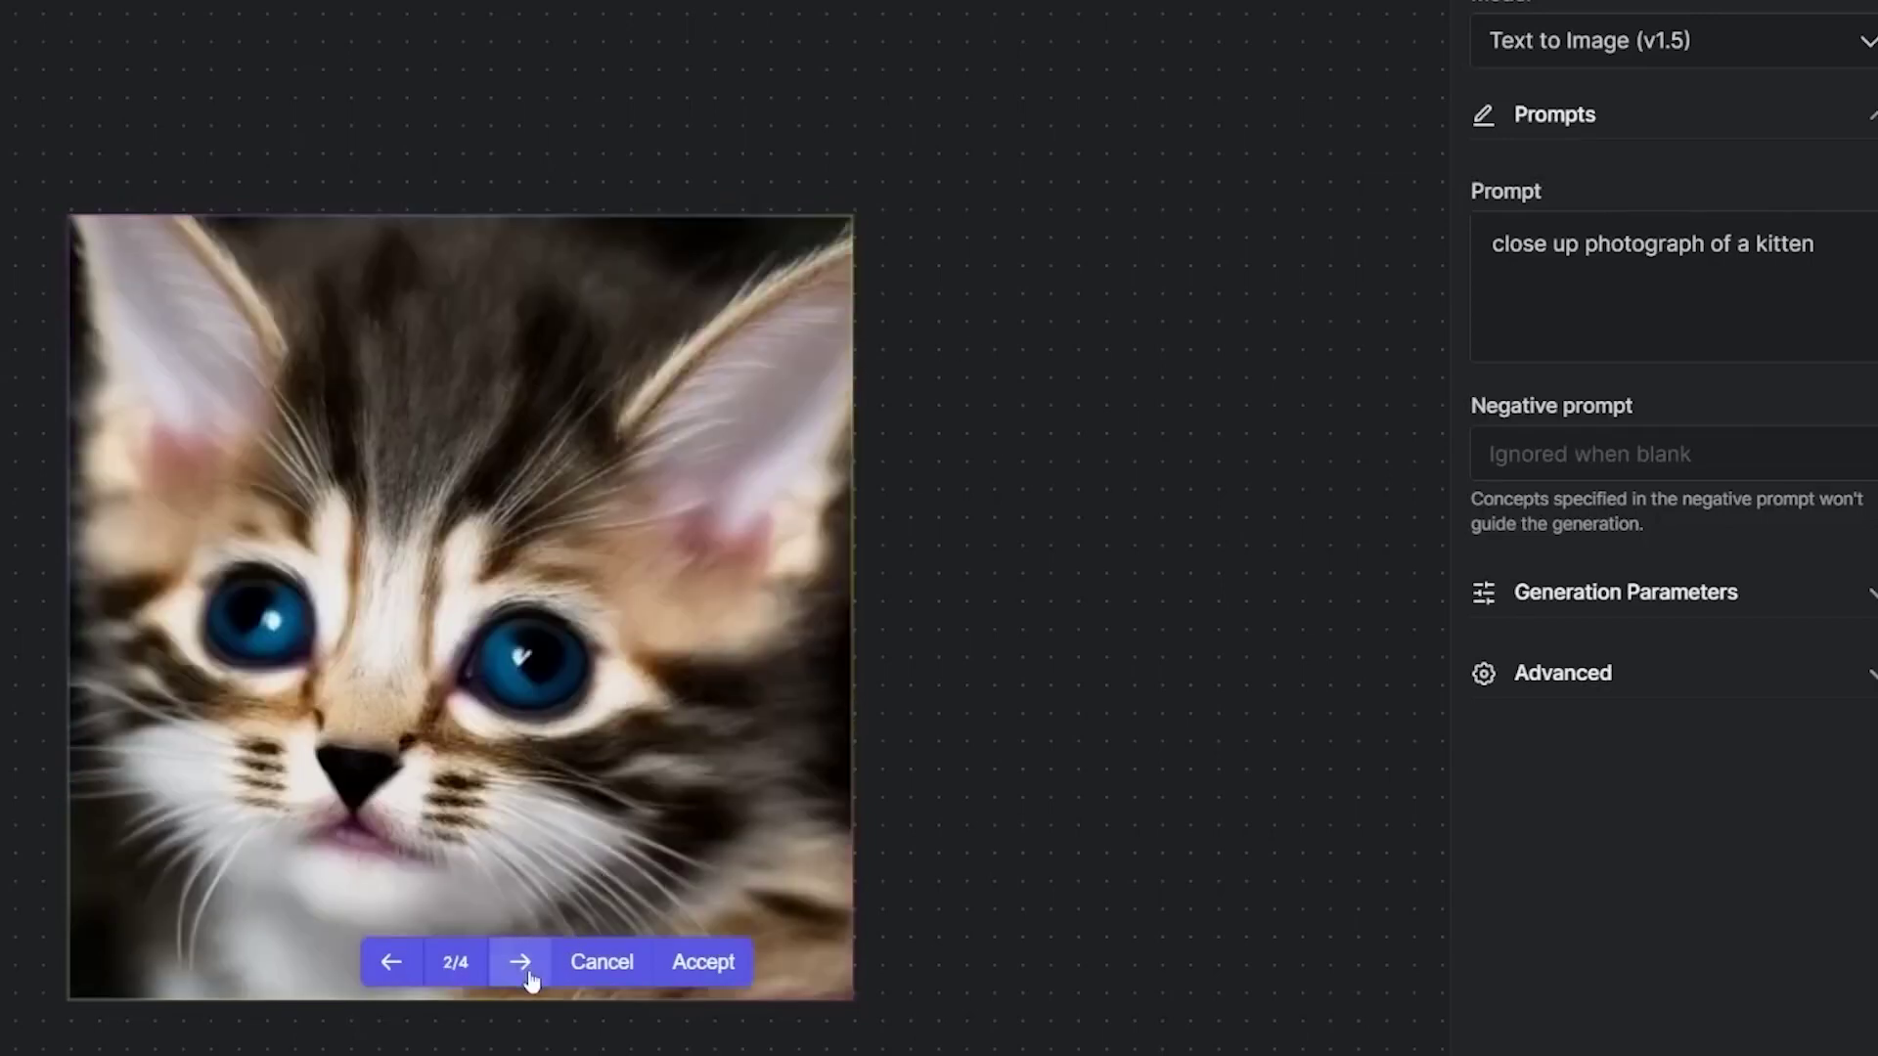
click(529, 972)
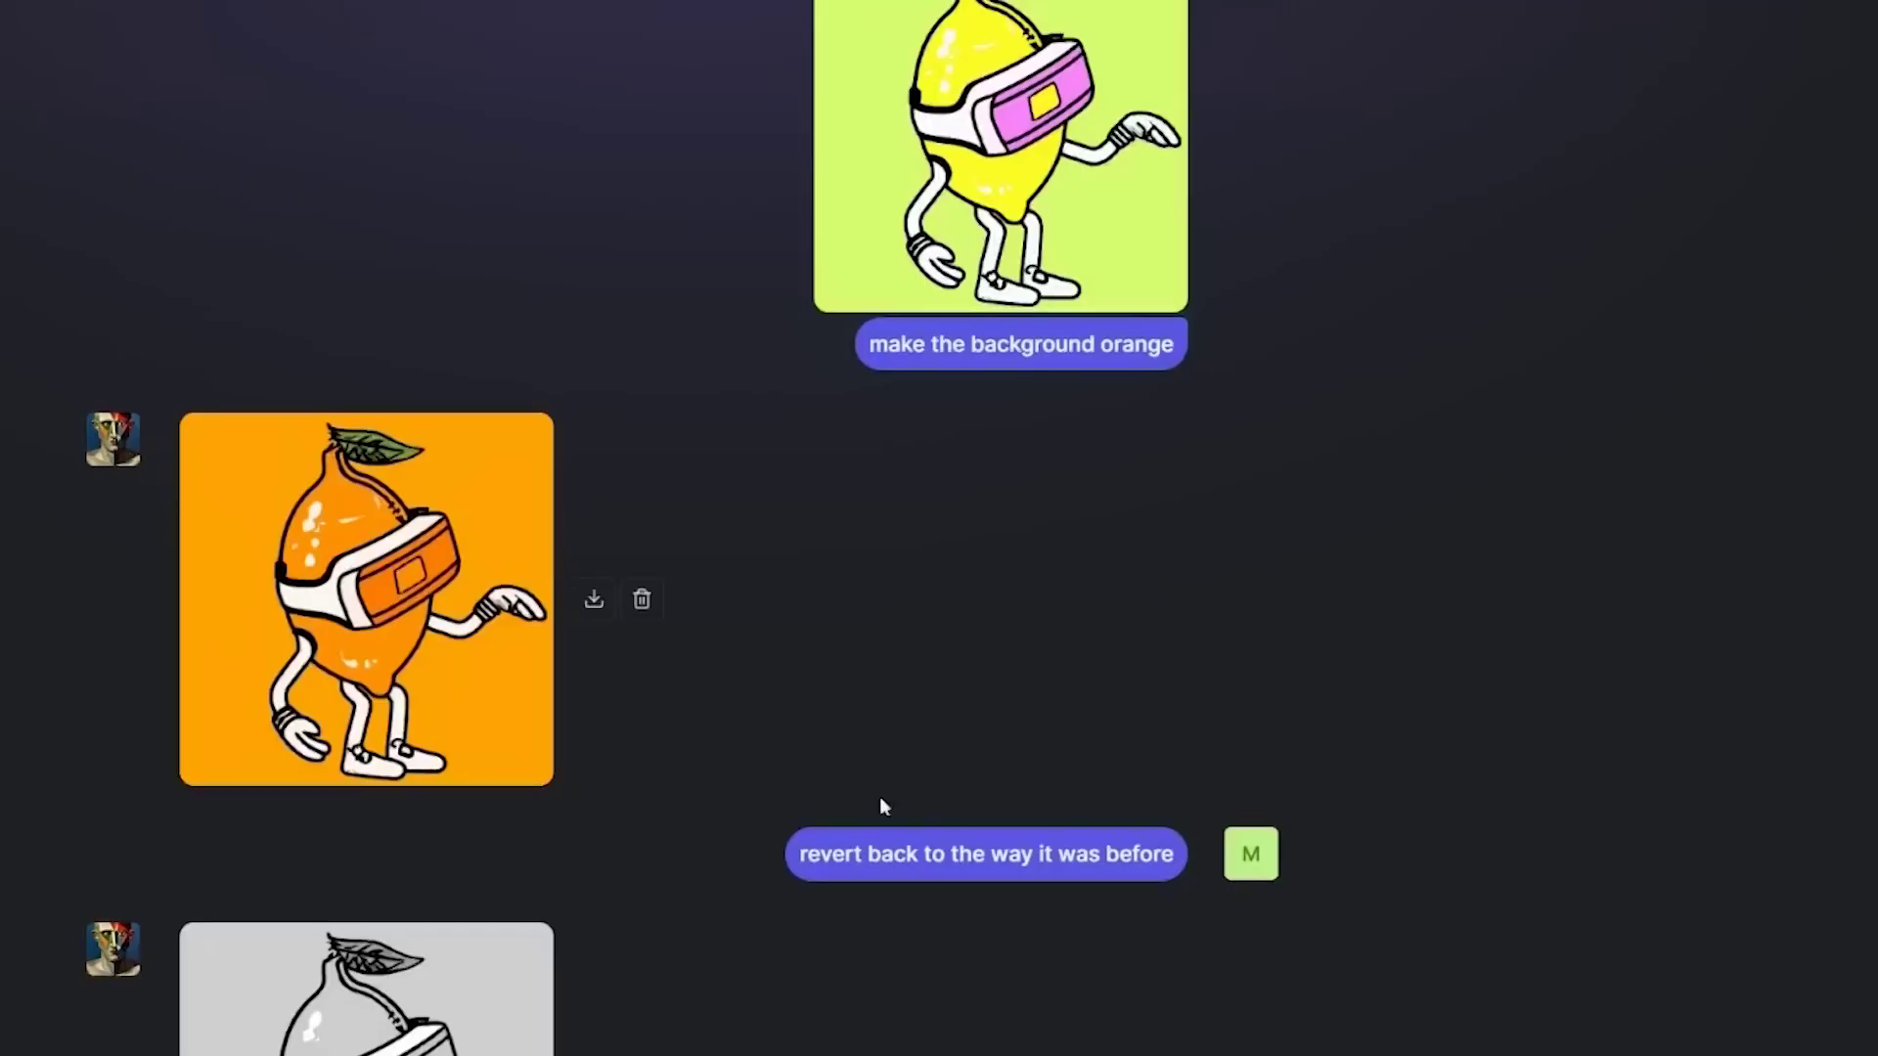
scroll(880, 804, down, 2)
scroll(938, 888, up, 3)
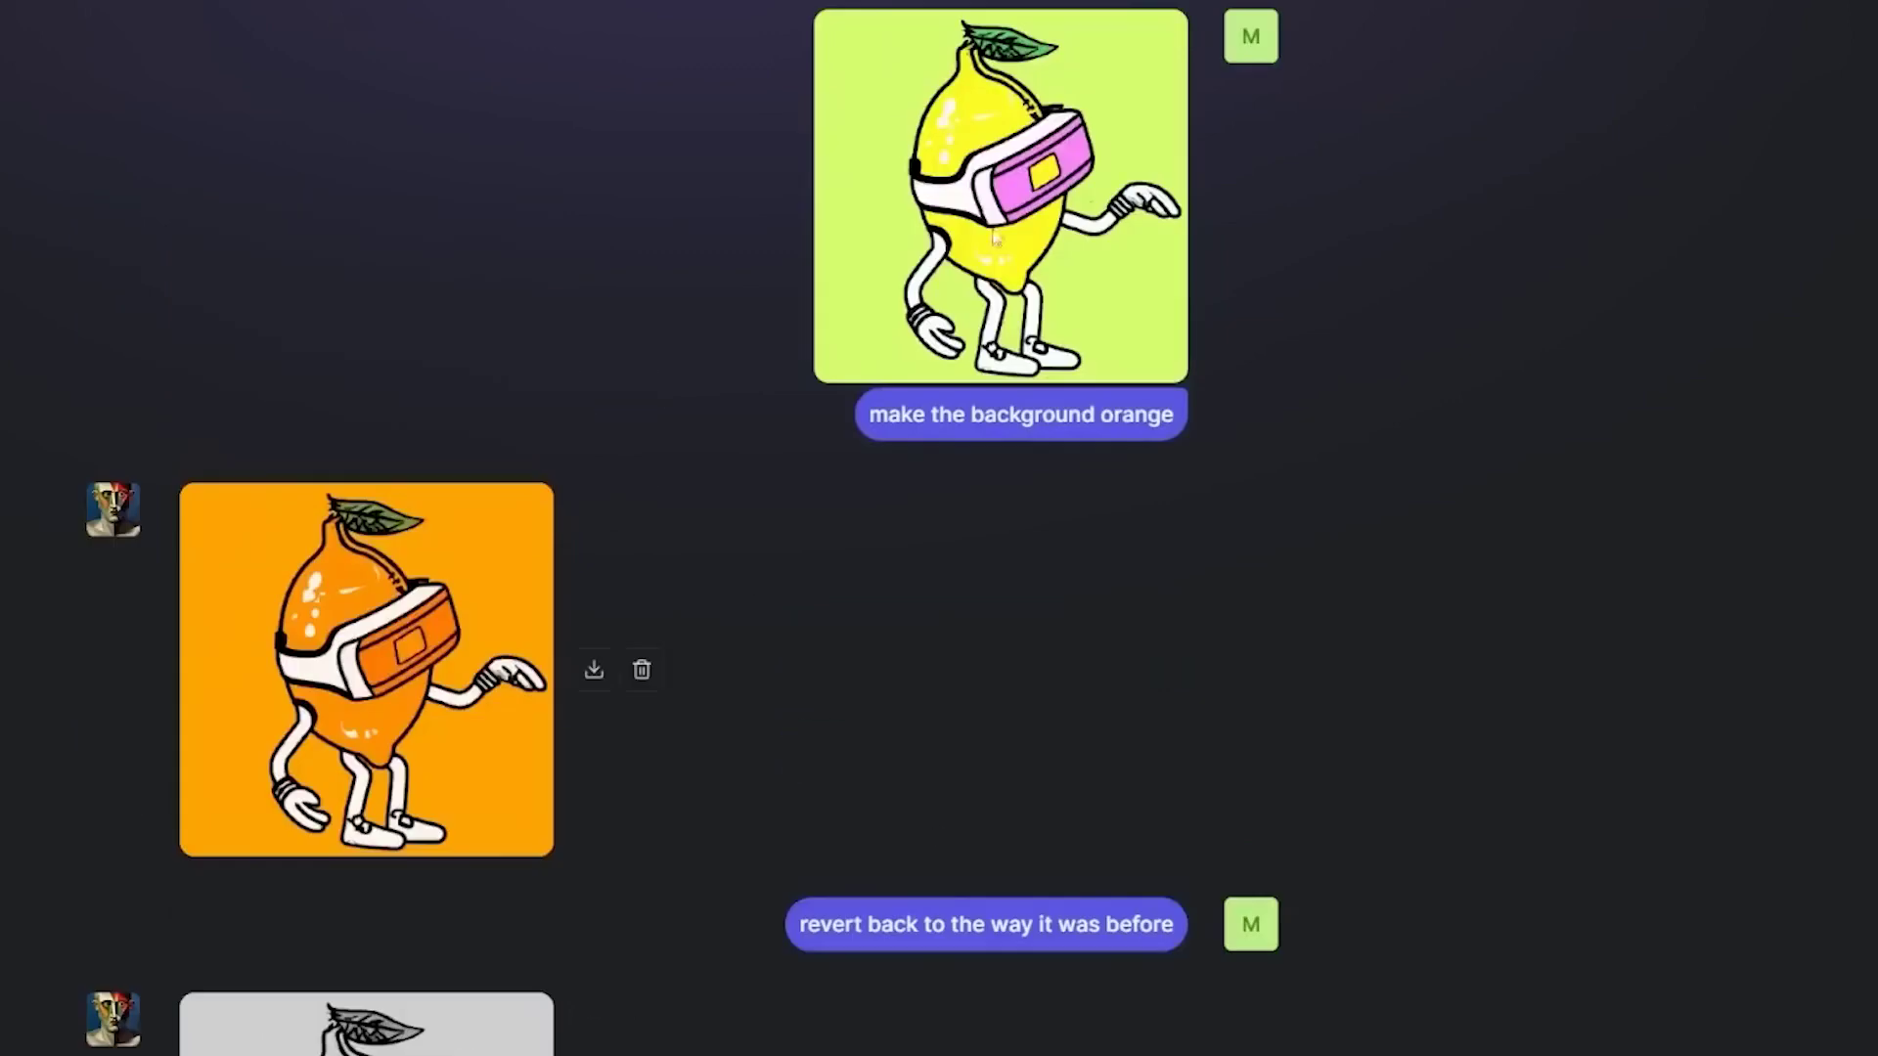
scroll(667, 927, down, 3)
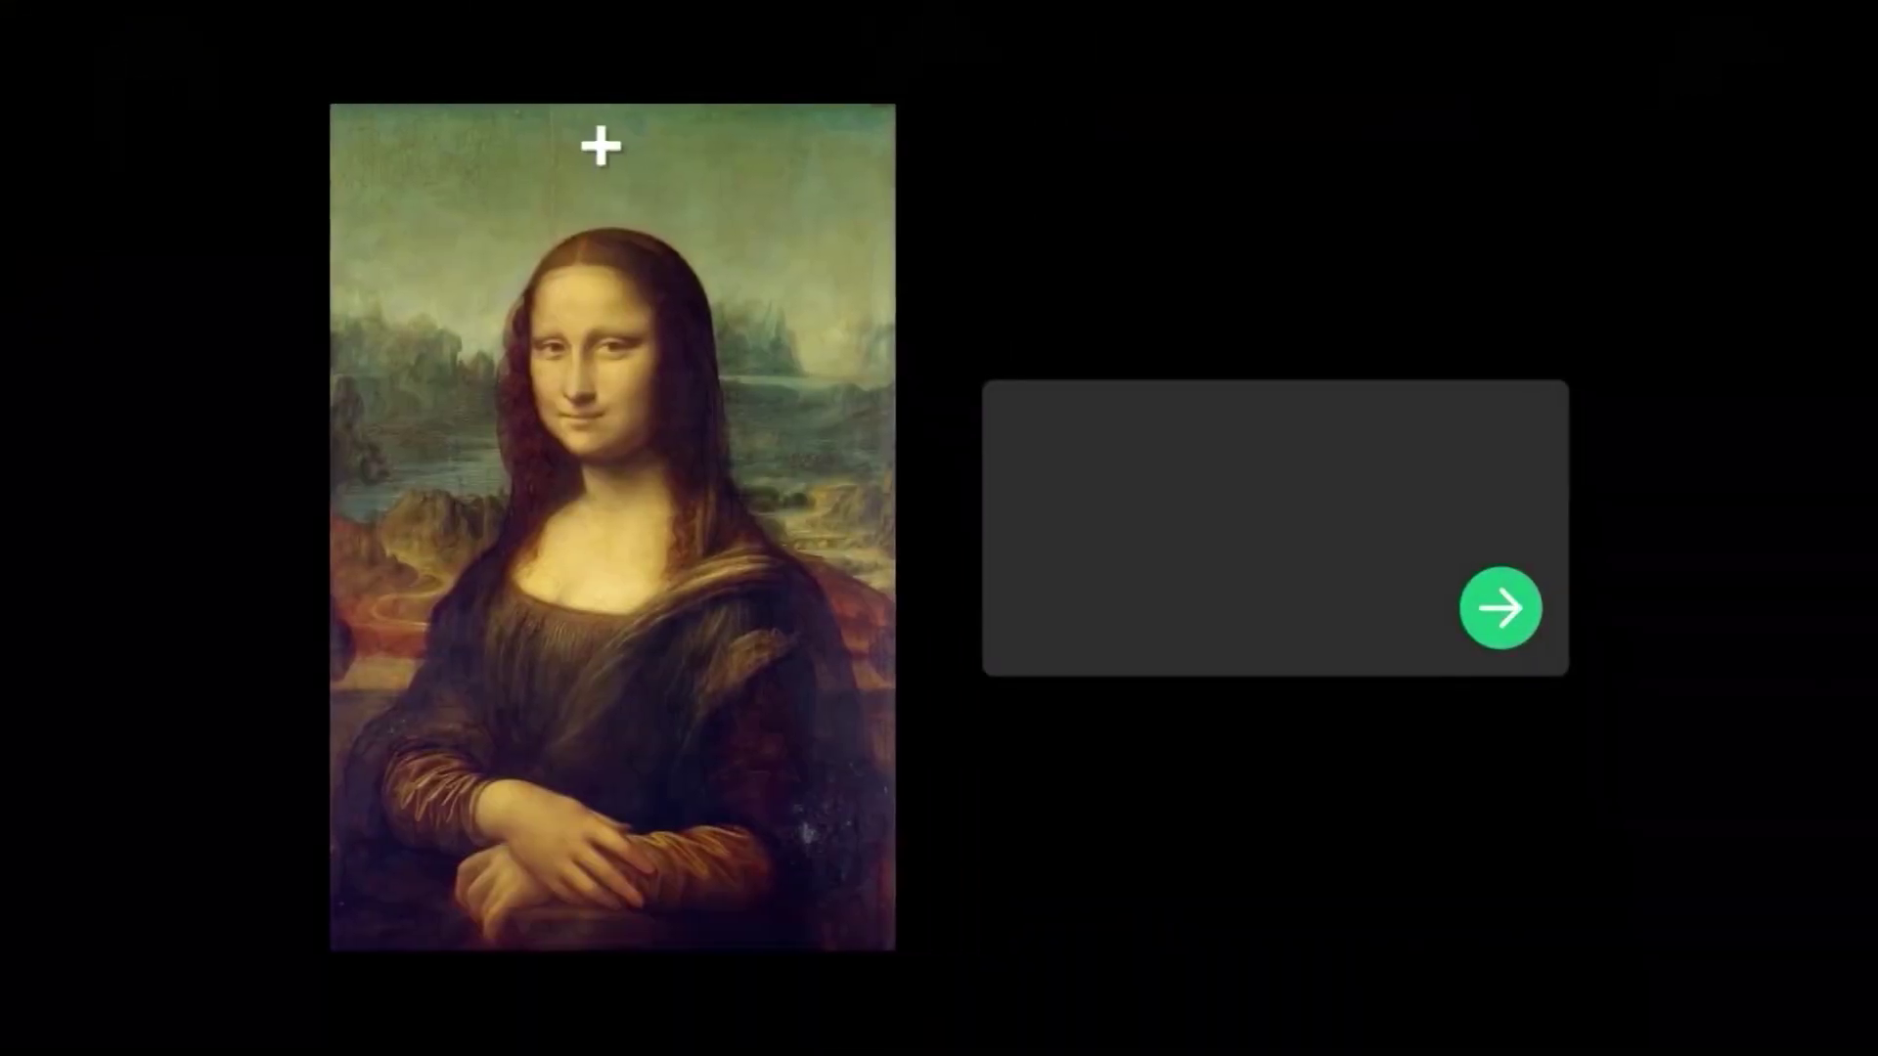
Erase the Mona Lisa's forehead and submit 'give her a mohawk' for that area.
mouse_move(600, 143)
mouse_down()
mouse_move(567, 215)
mouse_move(631, 138)
mouse_up()
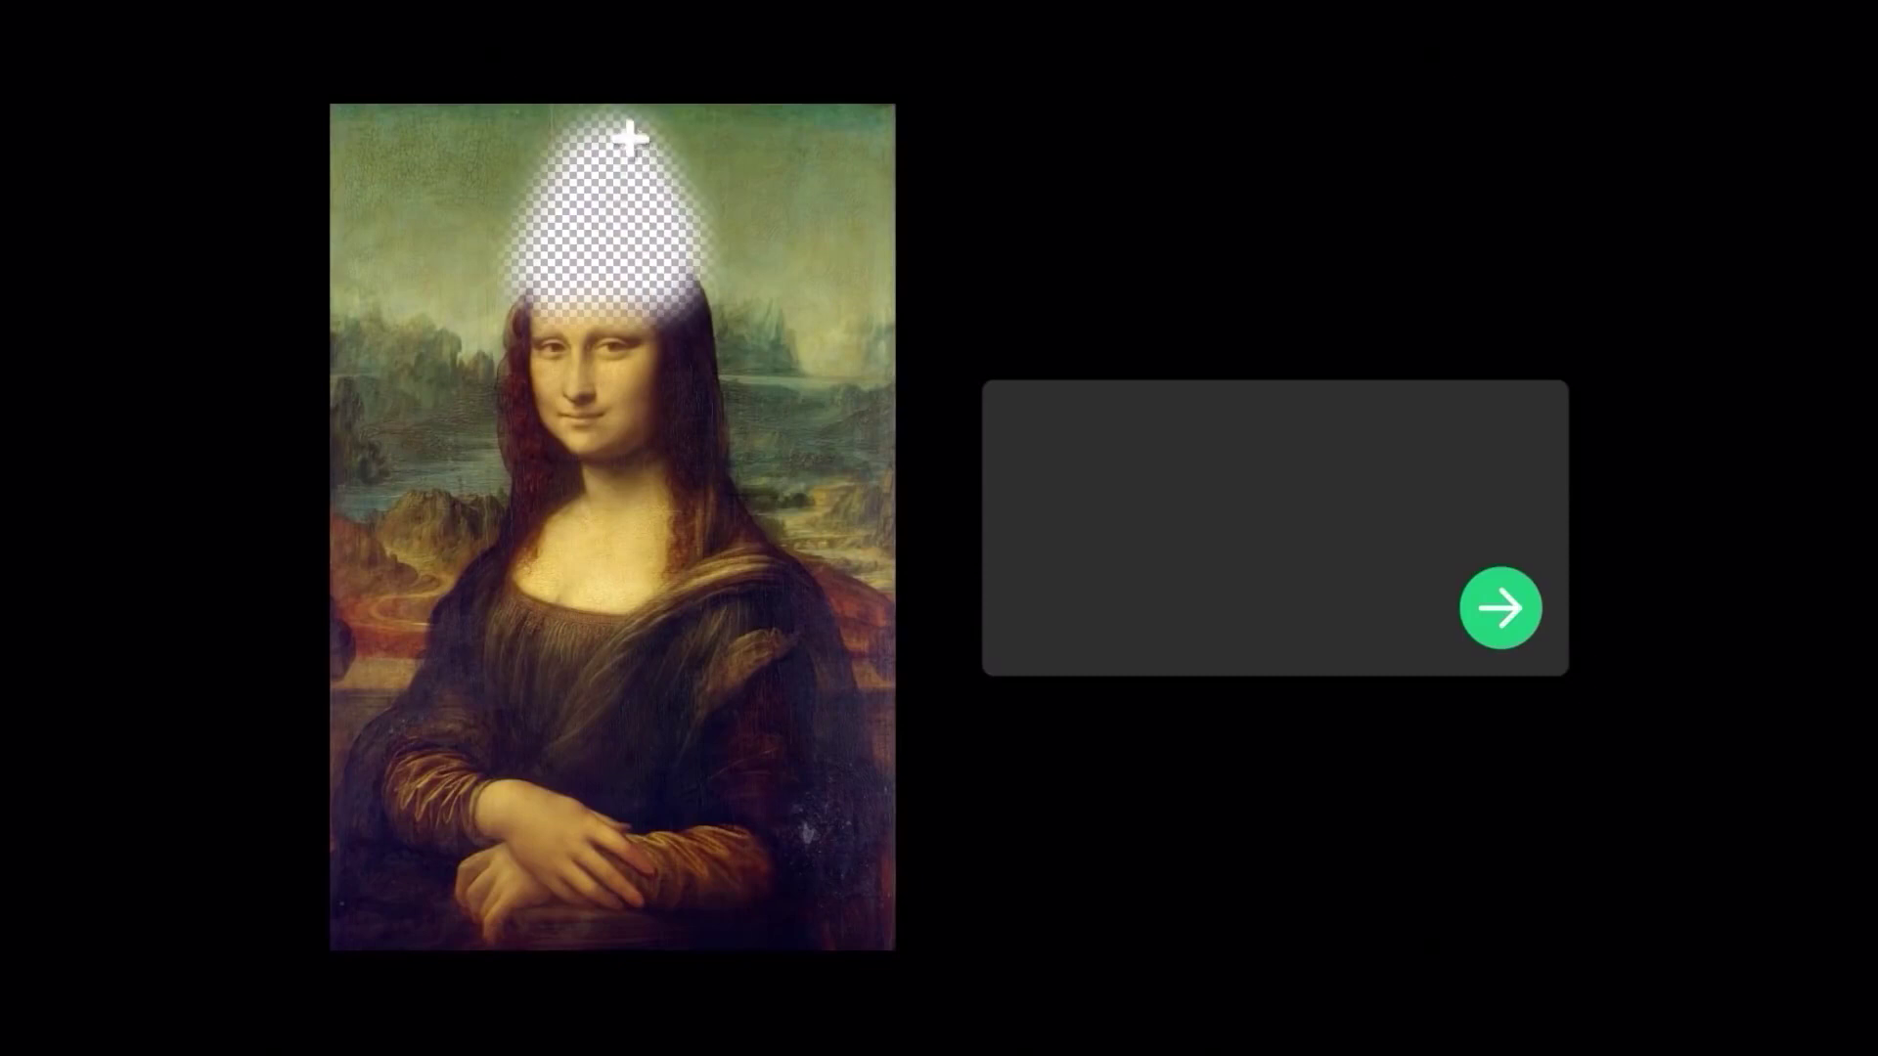
click(1511, 613)
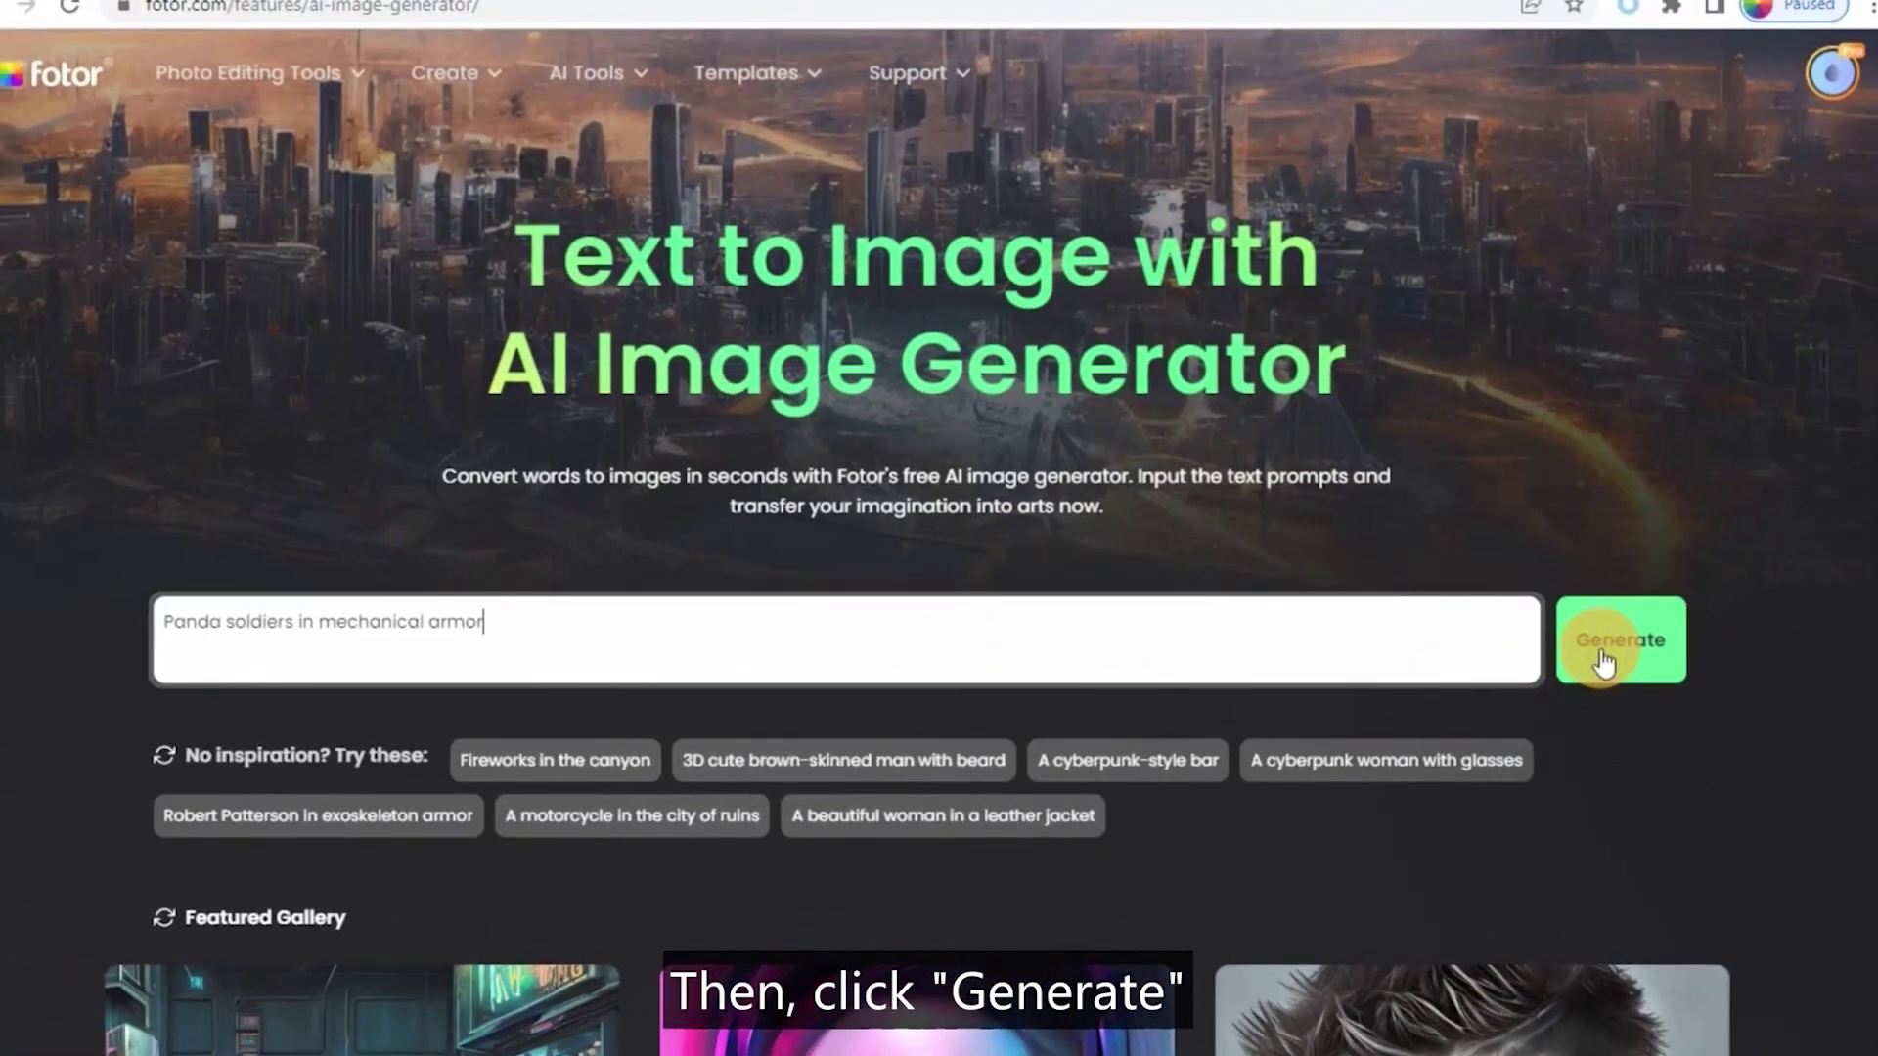
Generate the armored panda soldier images and enable large-aperture Composition effects.
click(1604, 655)
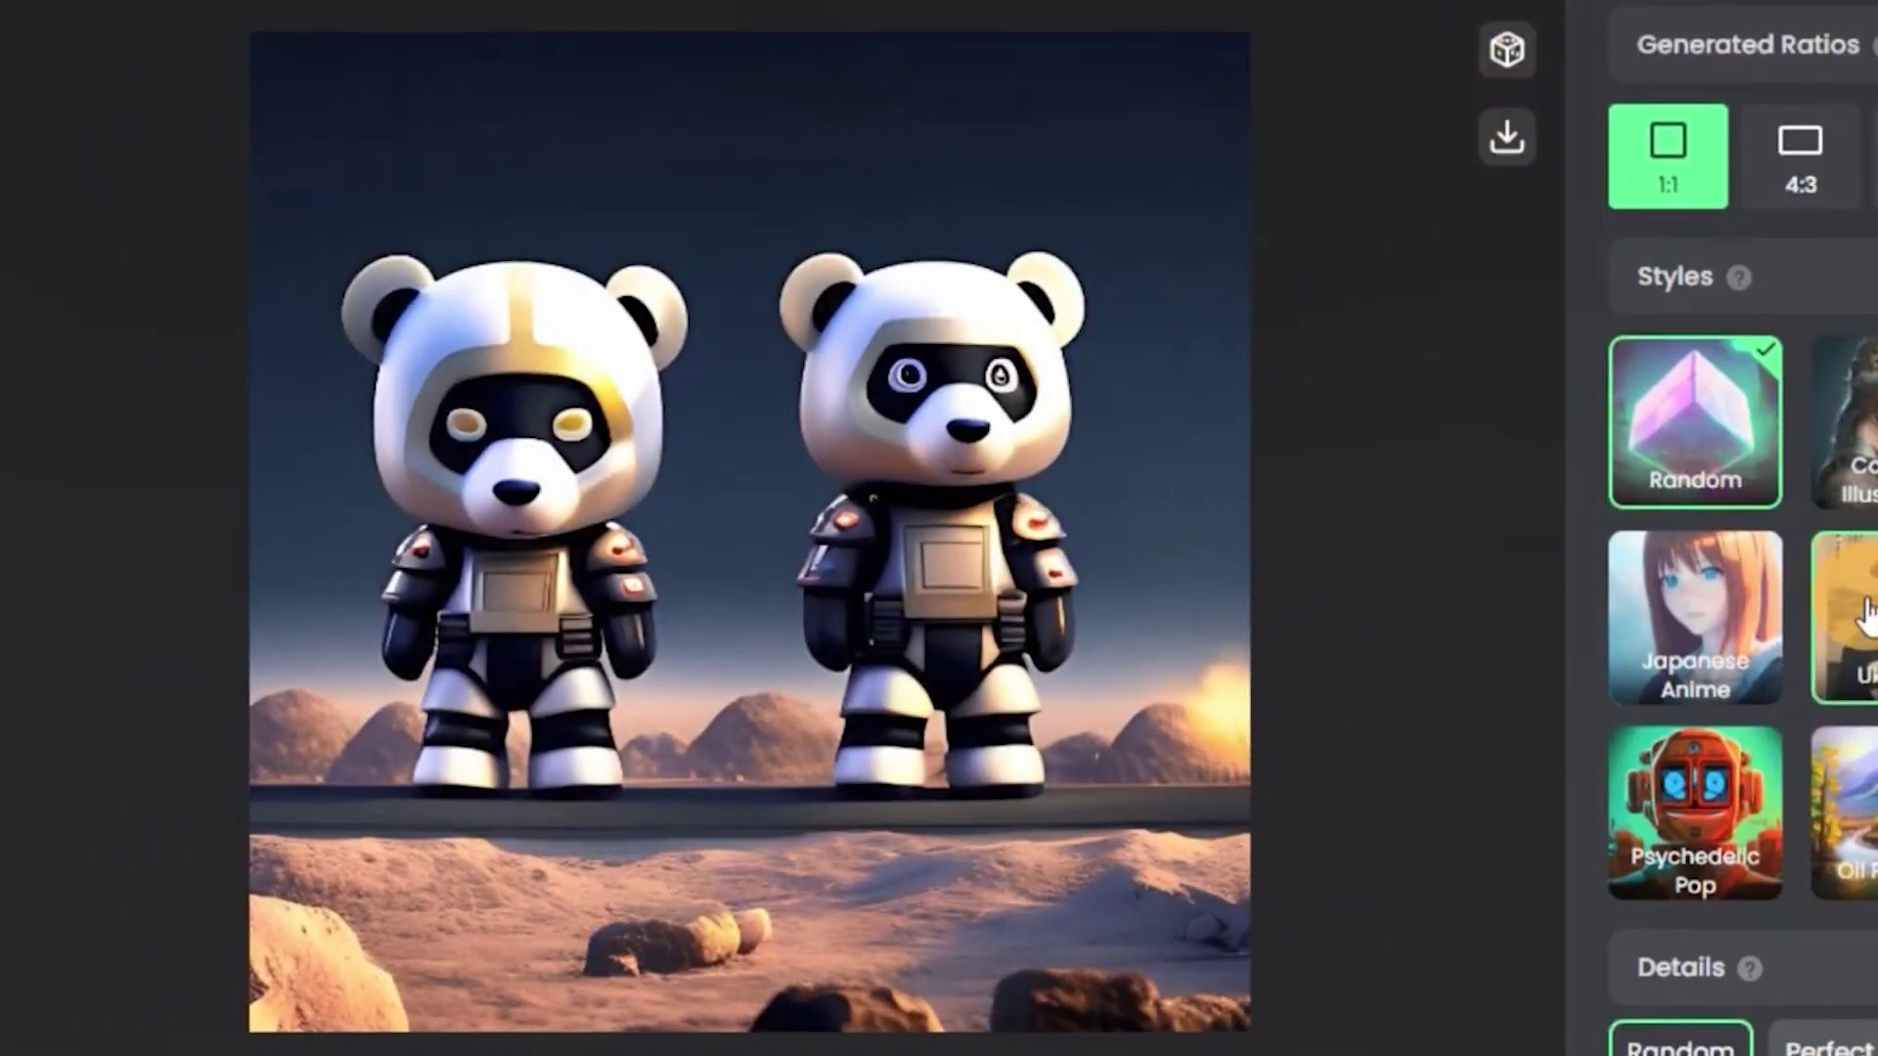
scroll(1845, 607, down, 10)
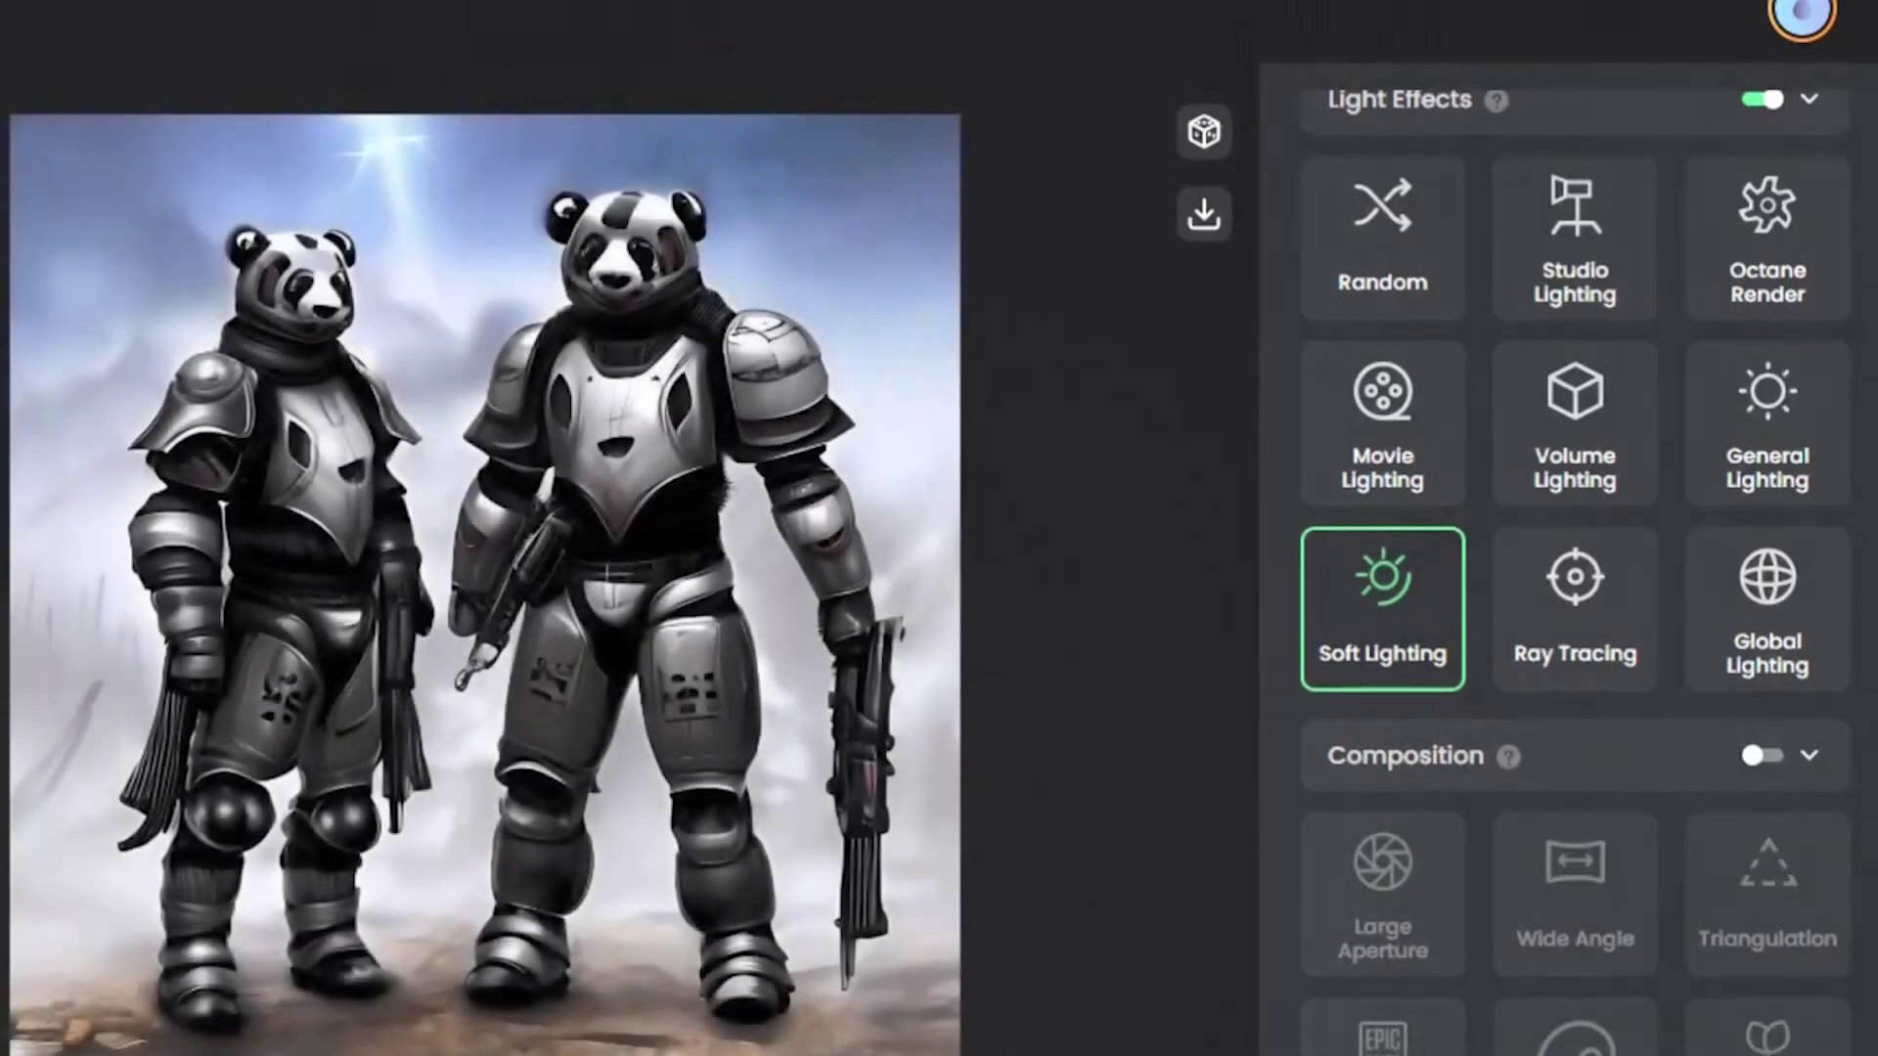
click(1760, 755)
Switch off Light Effects, Details and Styles, set a 4:3 ratio, and paste 'An elegant and beautiful goddess'.
scroll(1755, 776, up, 7)
click(1754, 777)
click(1750, 323)
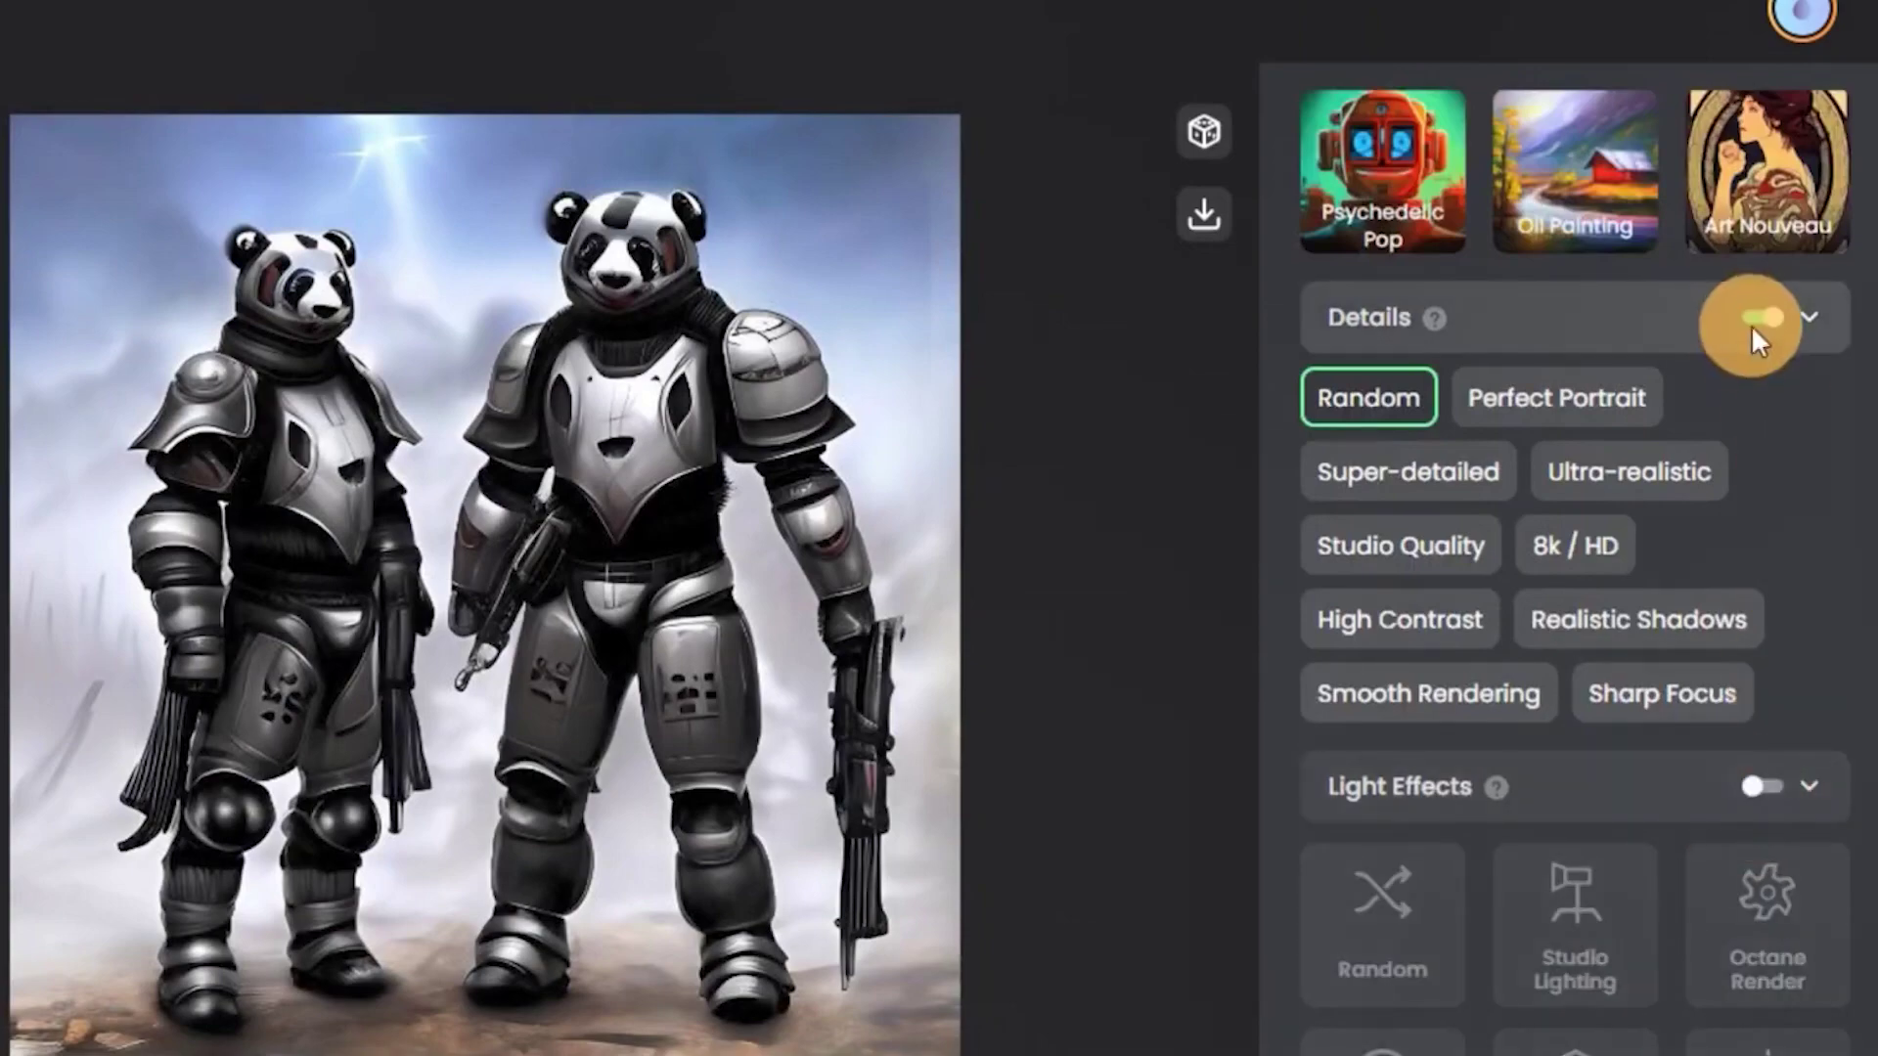
scroll(1750, 332, up, 7)
click(1751, 348)
click(1442, 259)
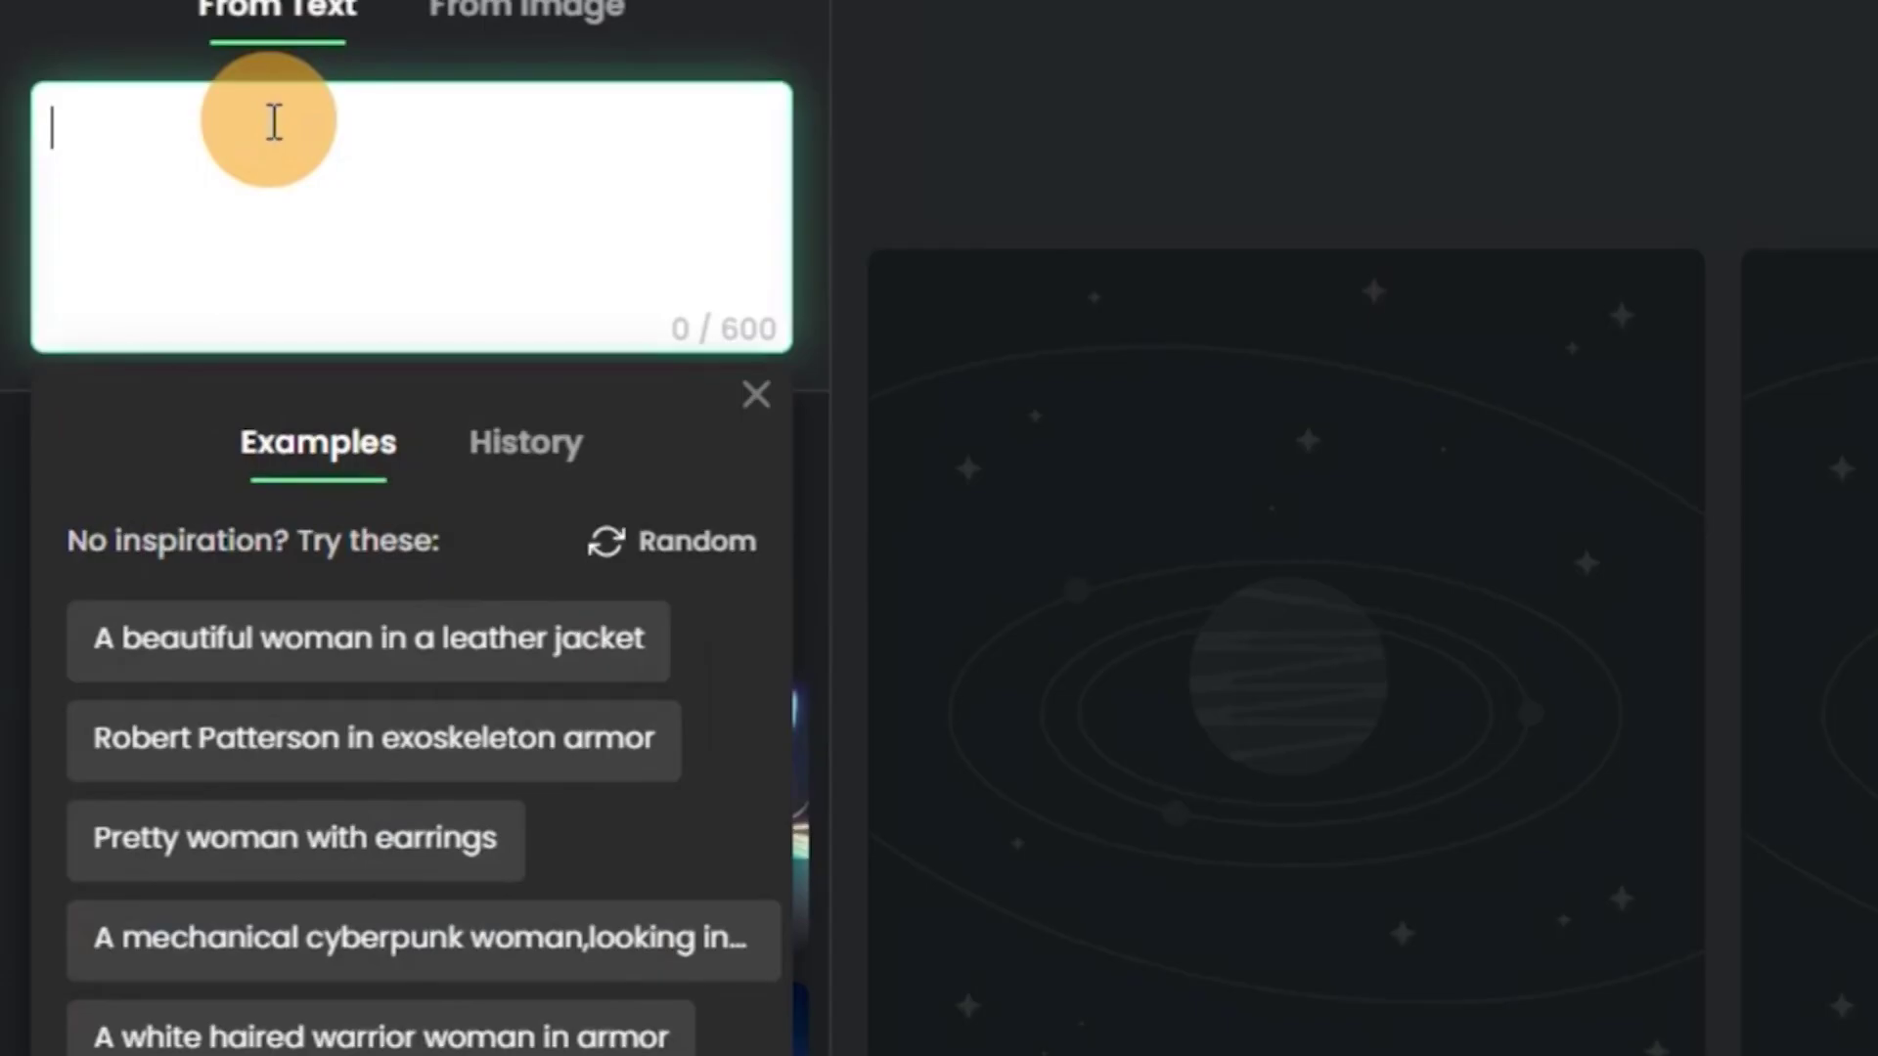
text(An elegant and beautiful goddess)
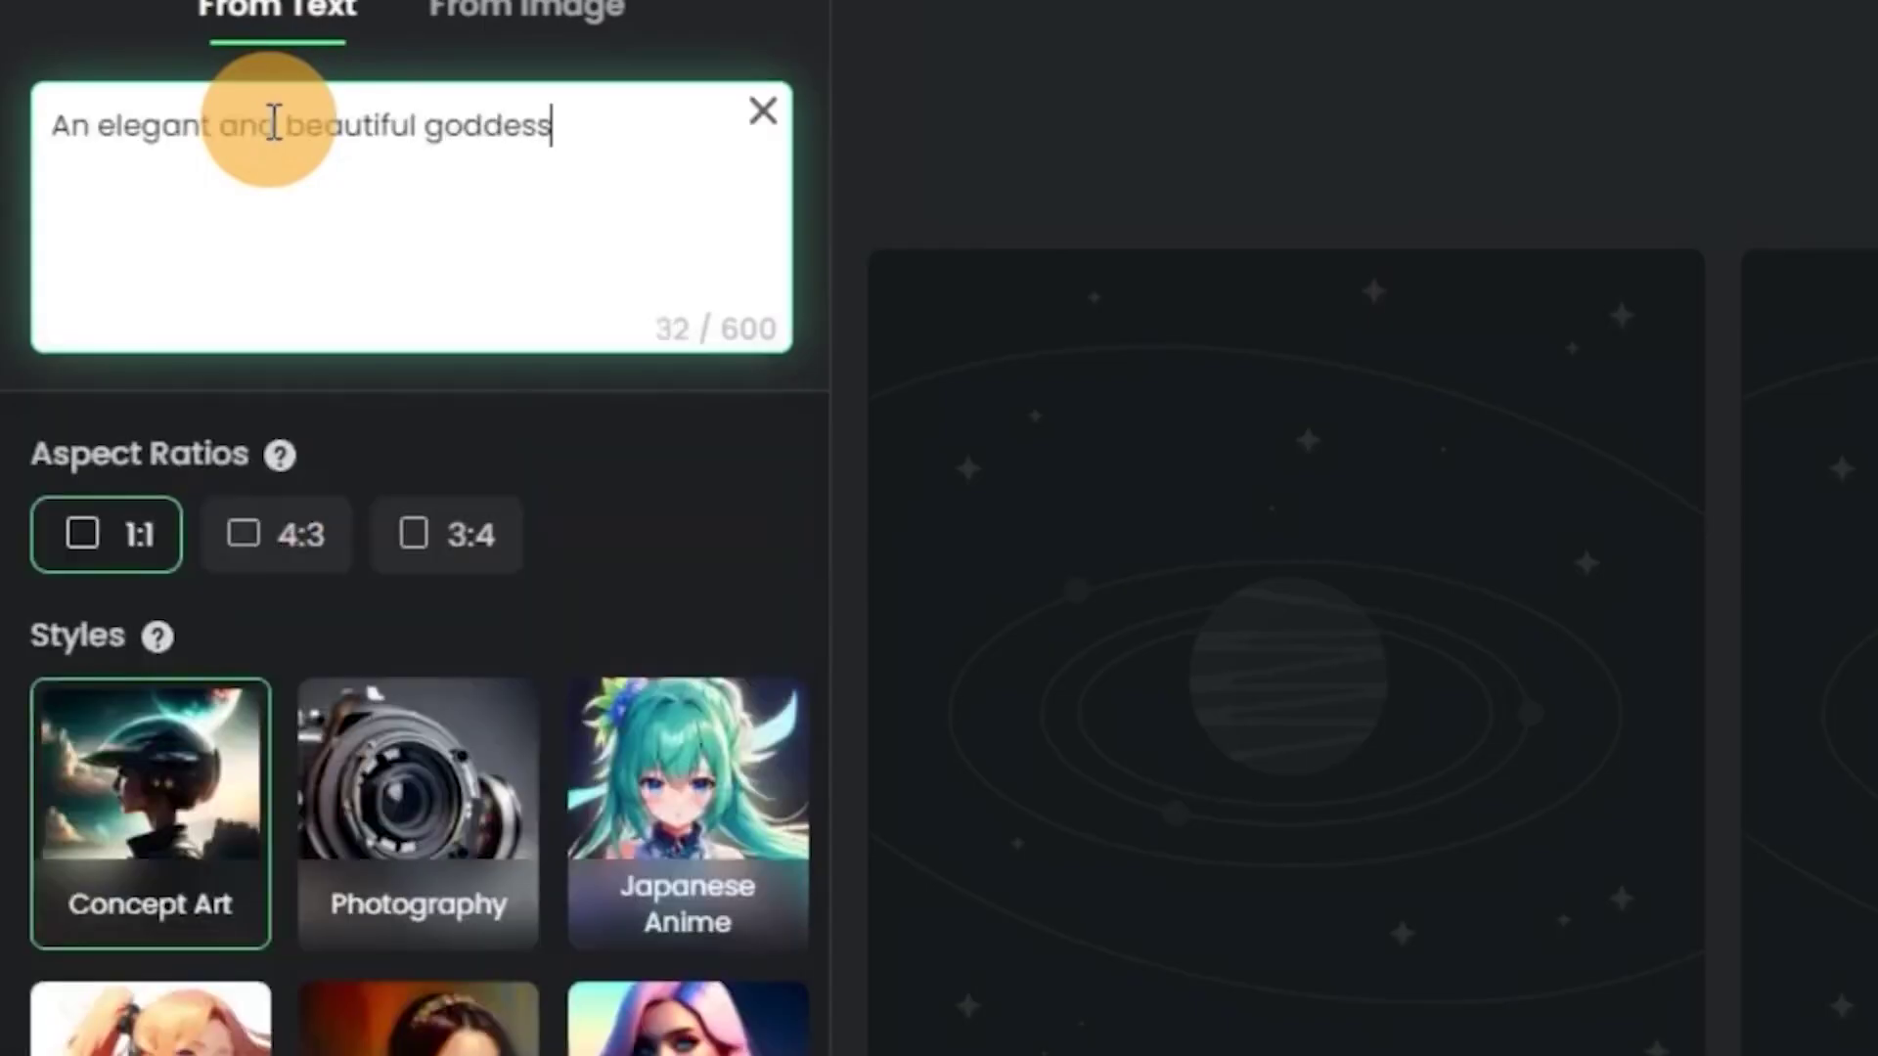
Extend the goddess prompt with rainbow hair and starry flowers, and generate in Concept Art style.
text(, soft rainbow colored hair with starry flowers , ethereal glowing background)
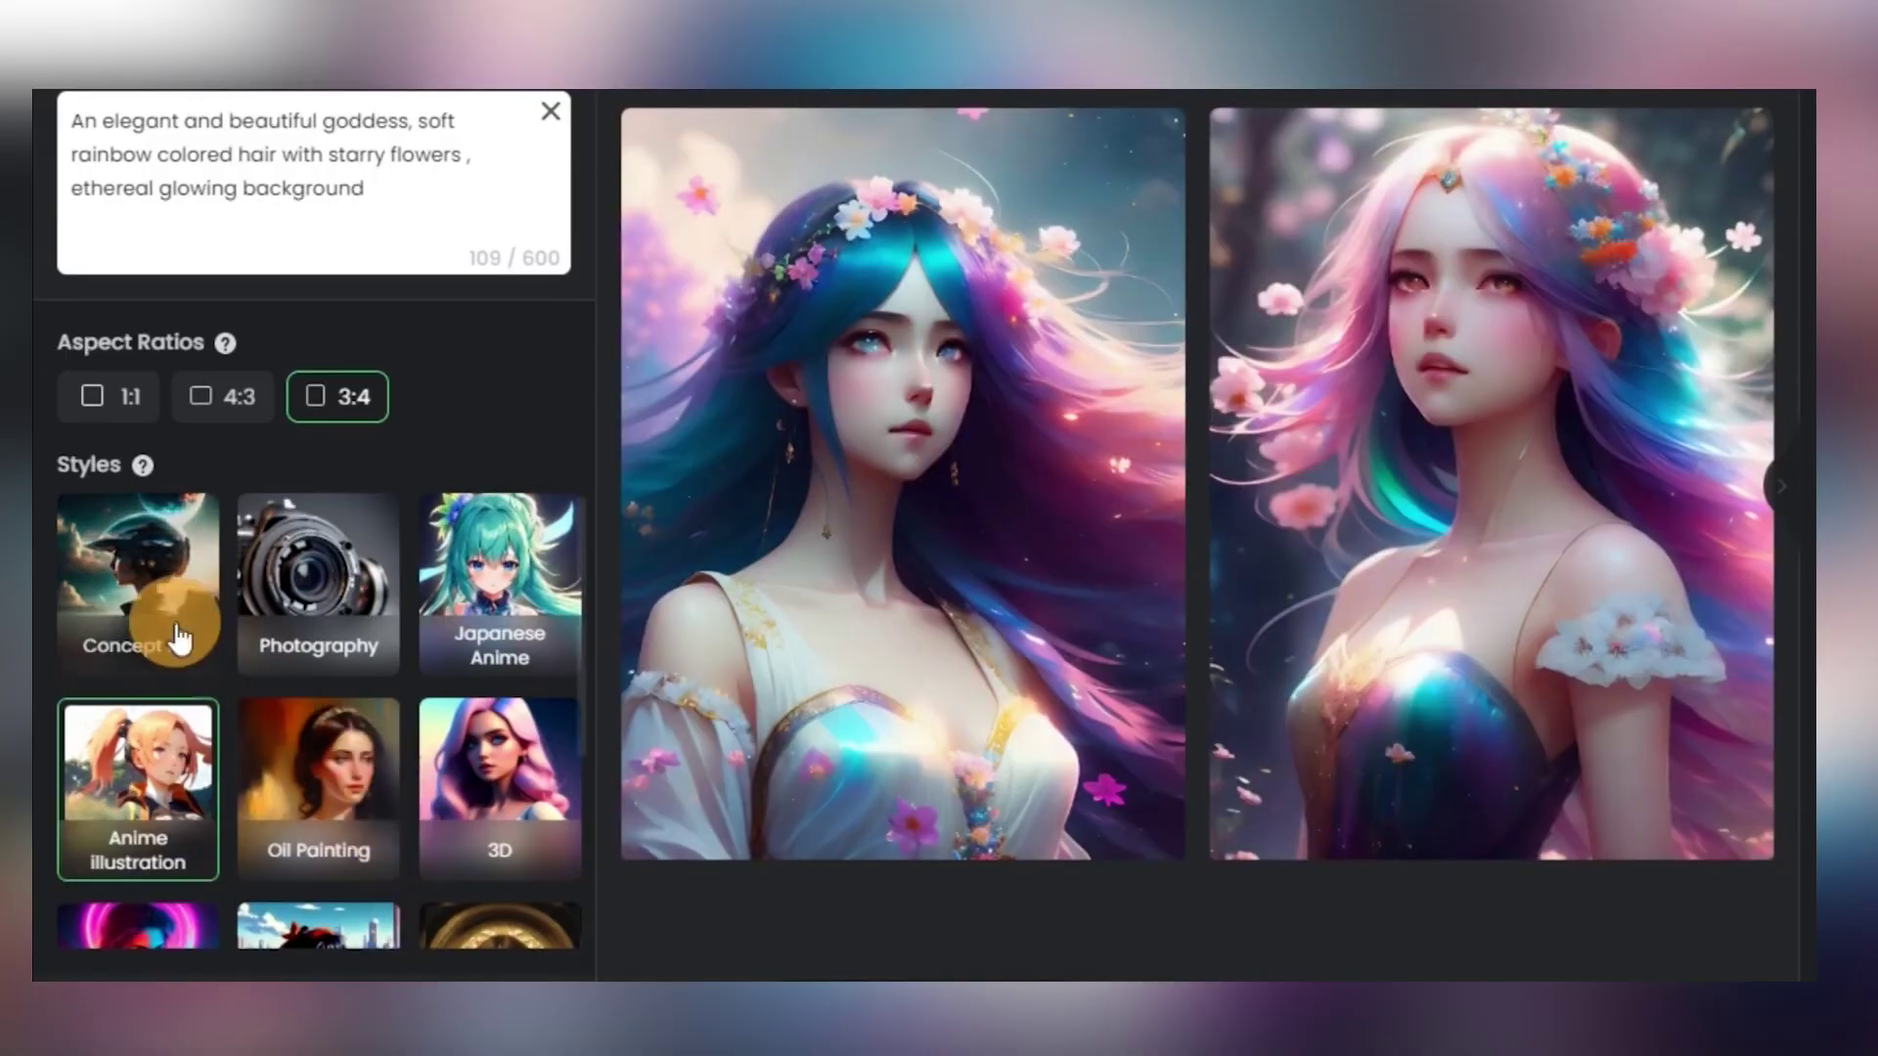
click(154, 635)
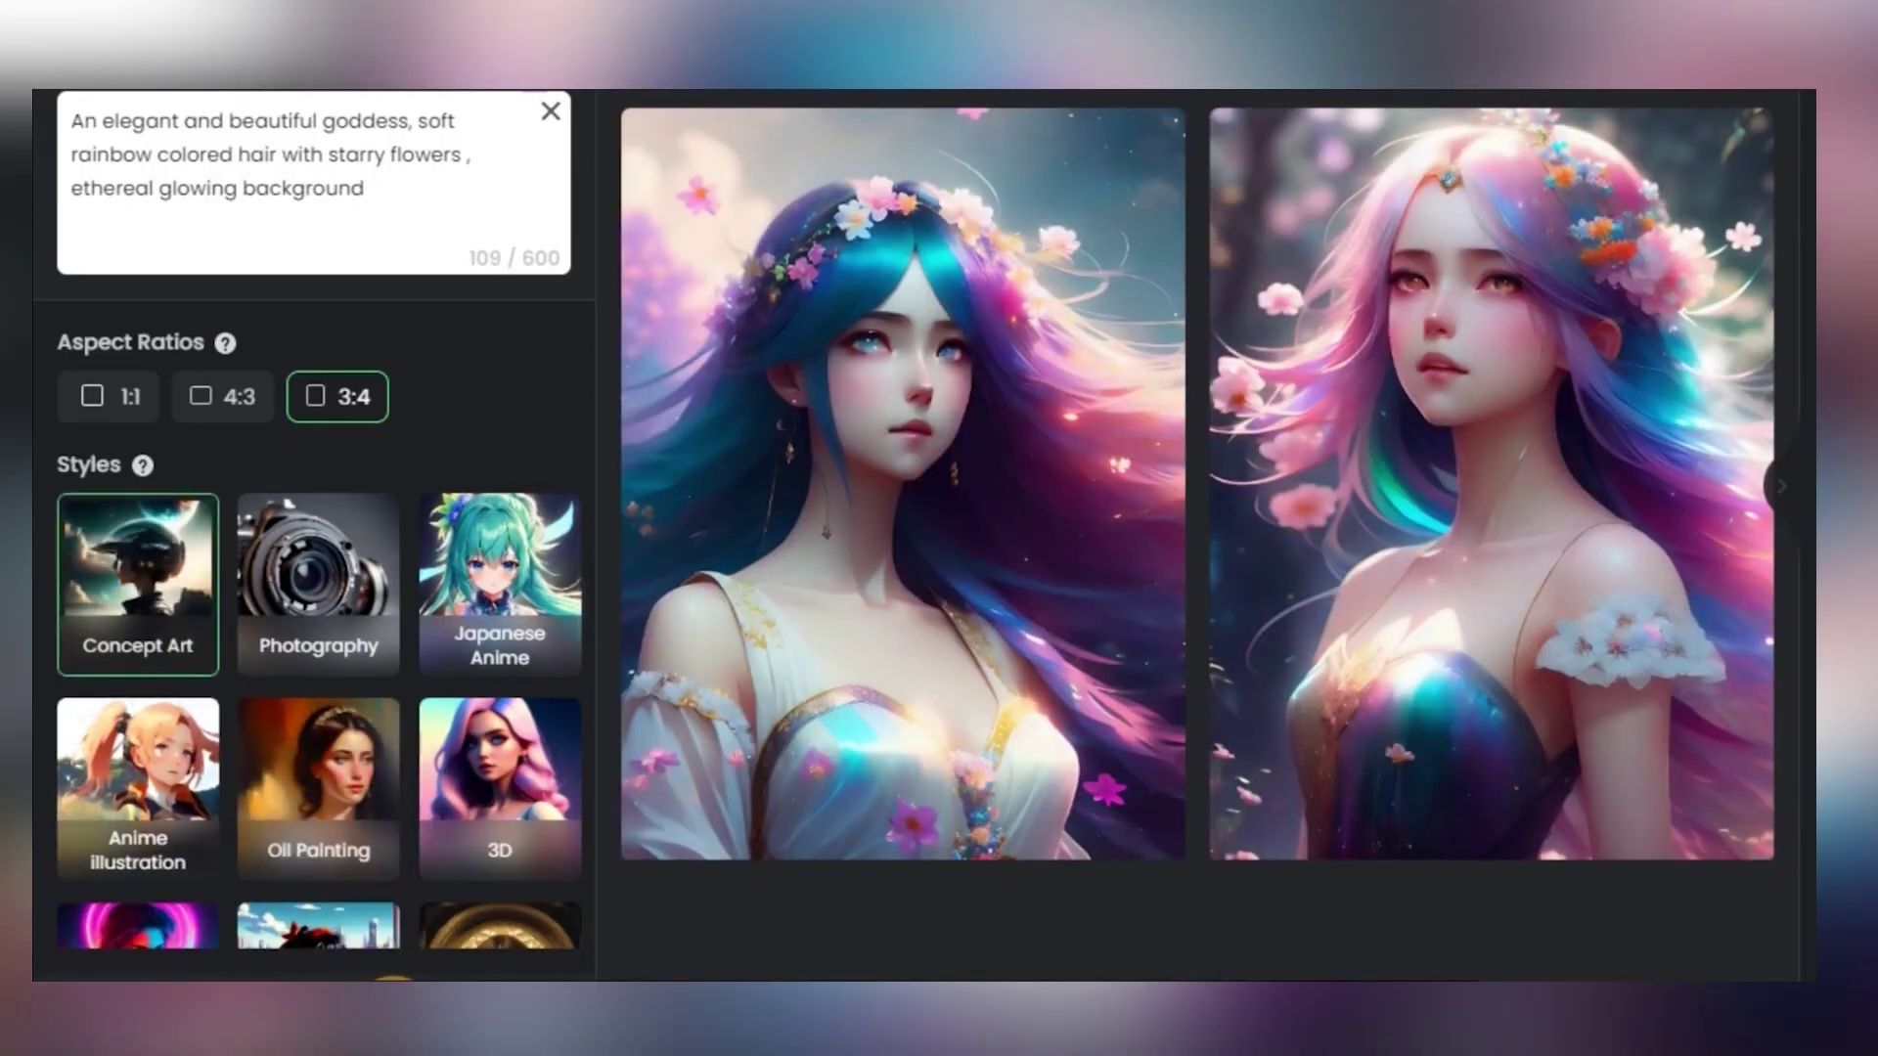
click(374, 968)
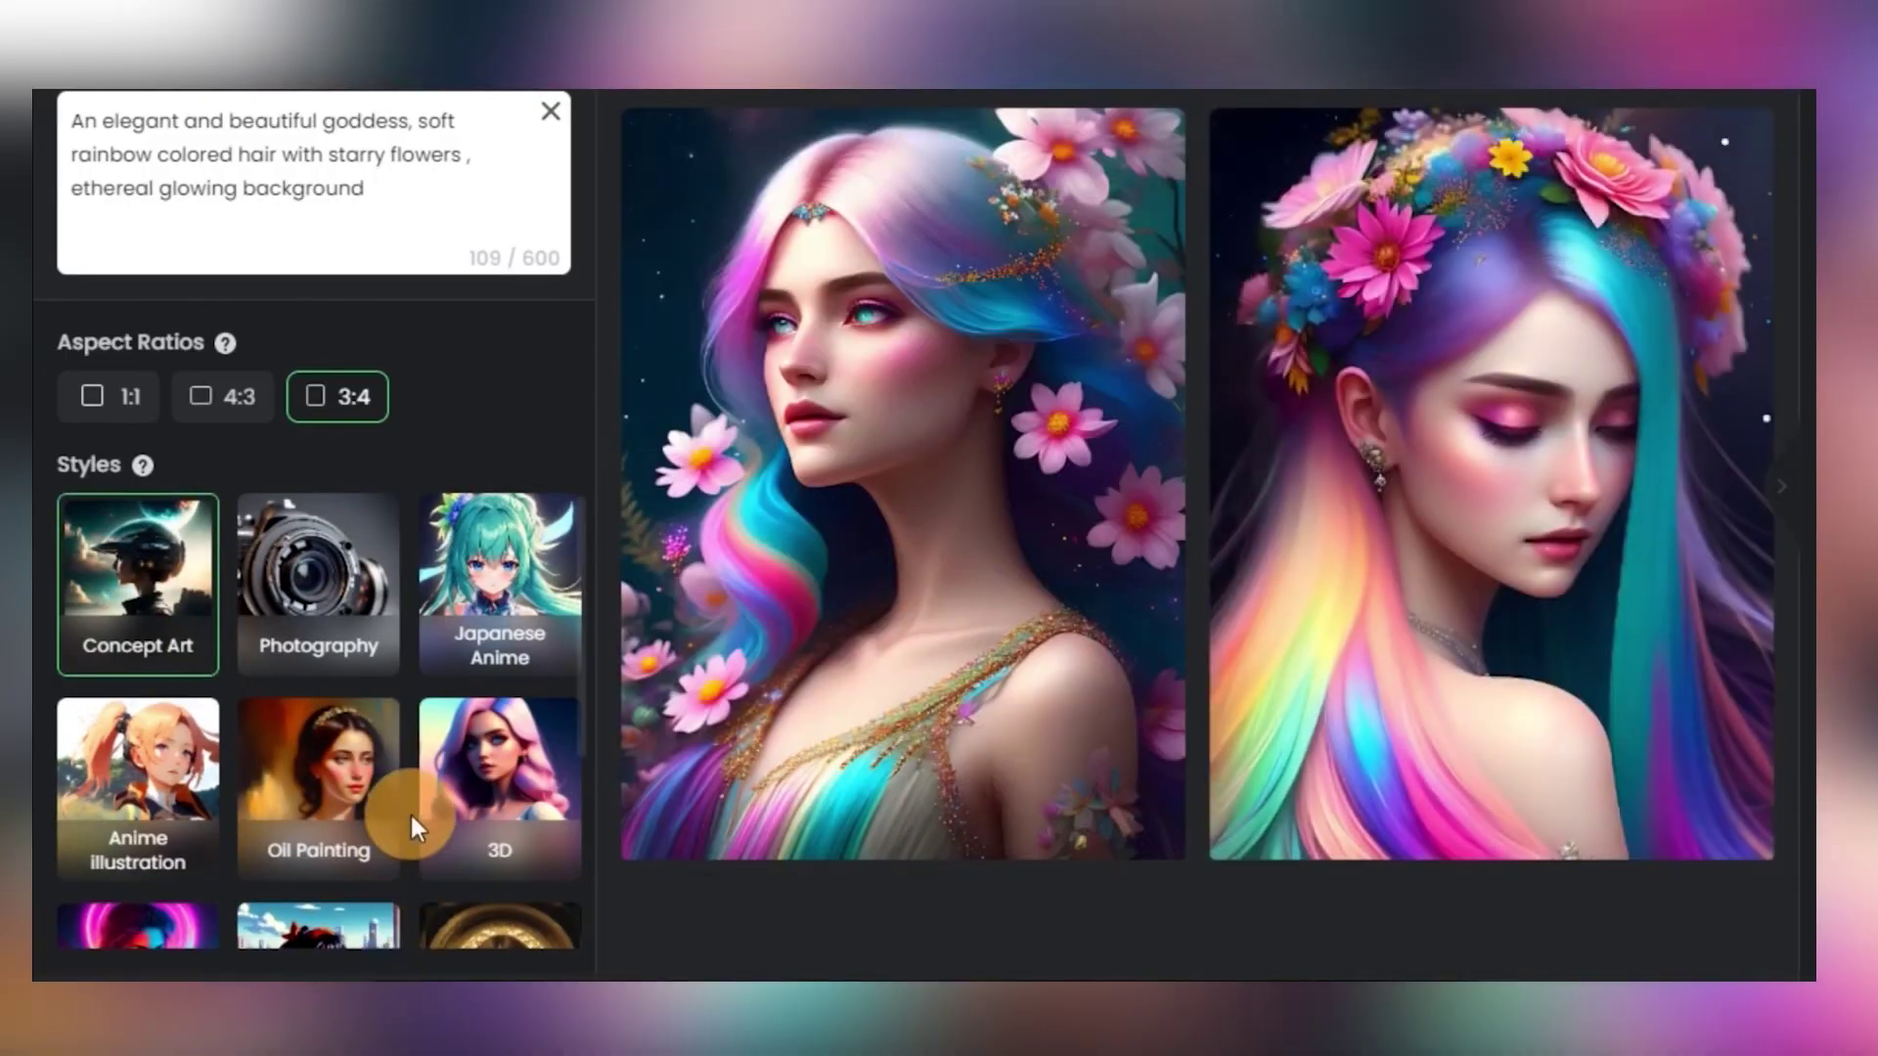
Regenerate the goddess portraits in Art Nouveau style.
scroll(411, 821, down, 3)
click(440, 768)
click(388, 976)
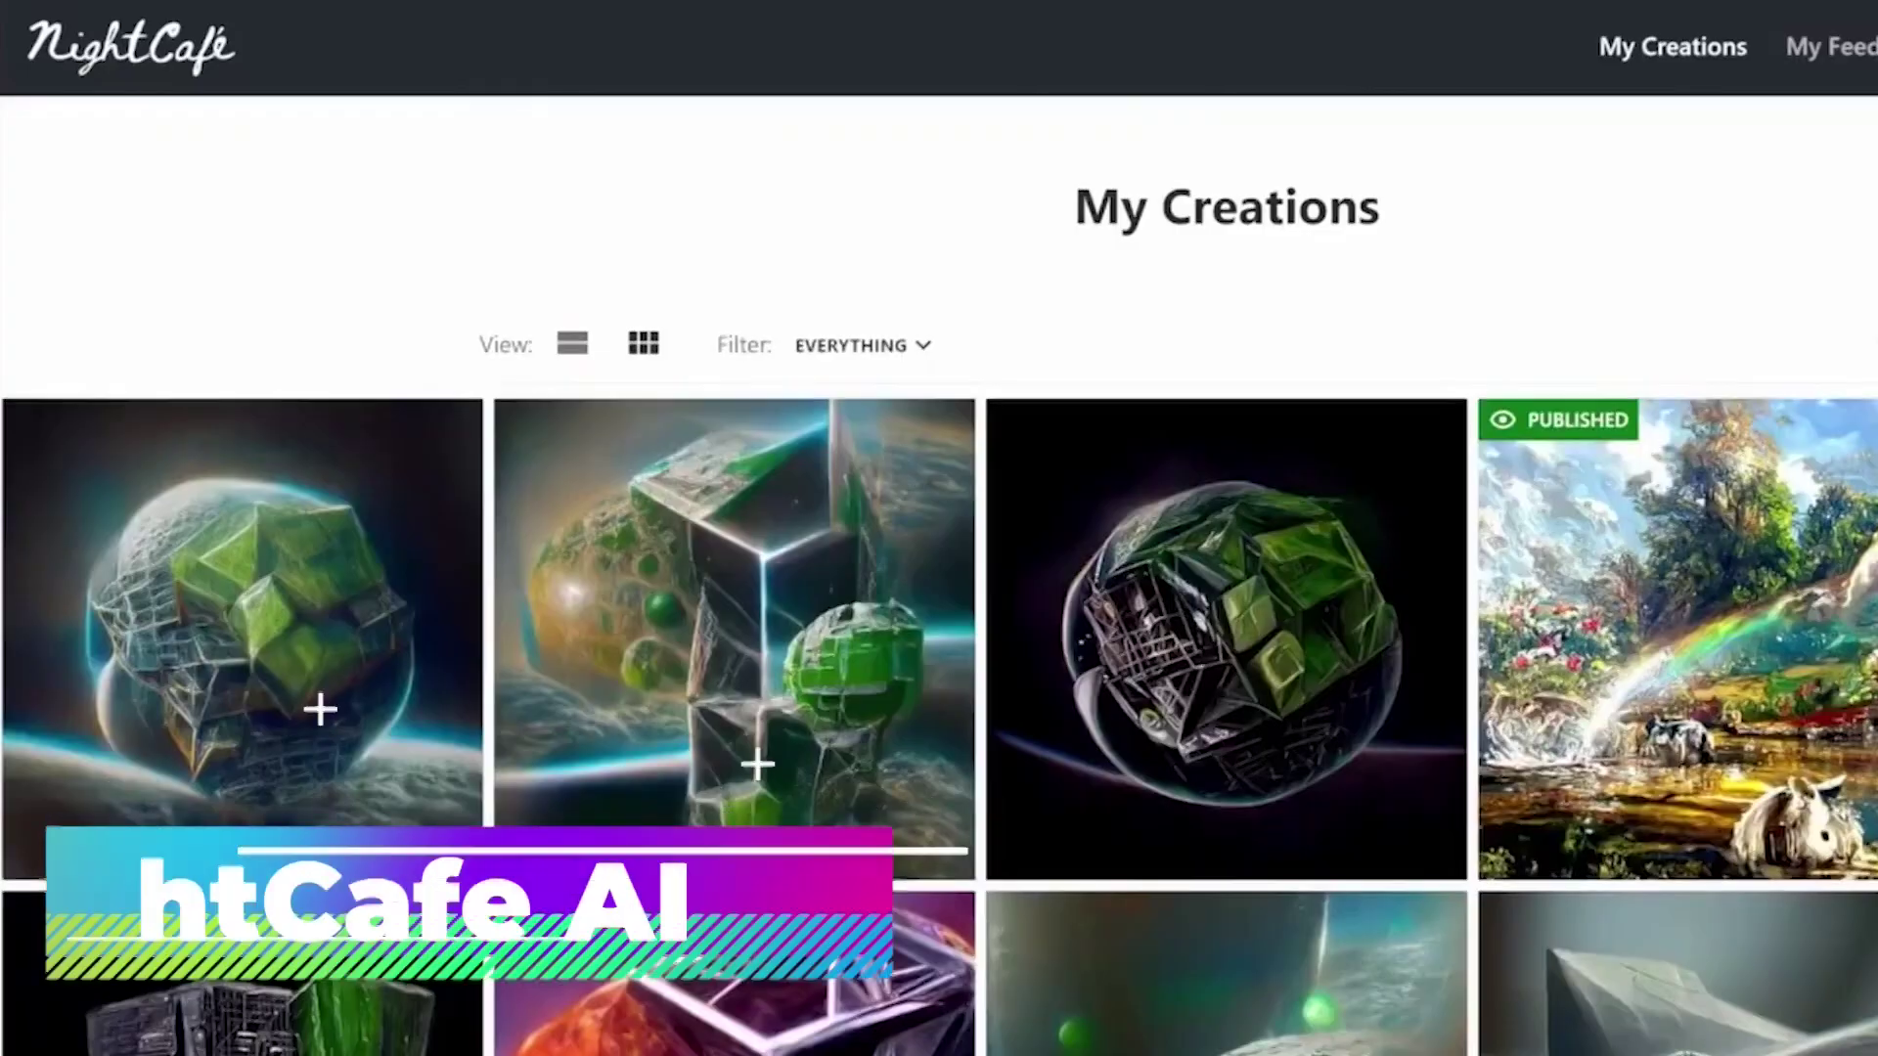
Scroll through the green cube-planet artworks in My Creations, then My Feed and Explore.
scroll(958, 67, down, 20)
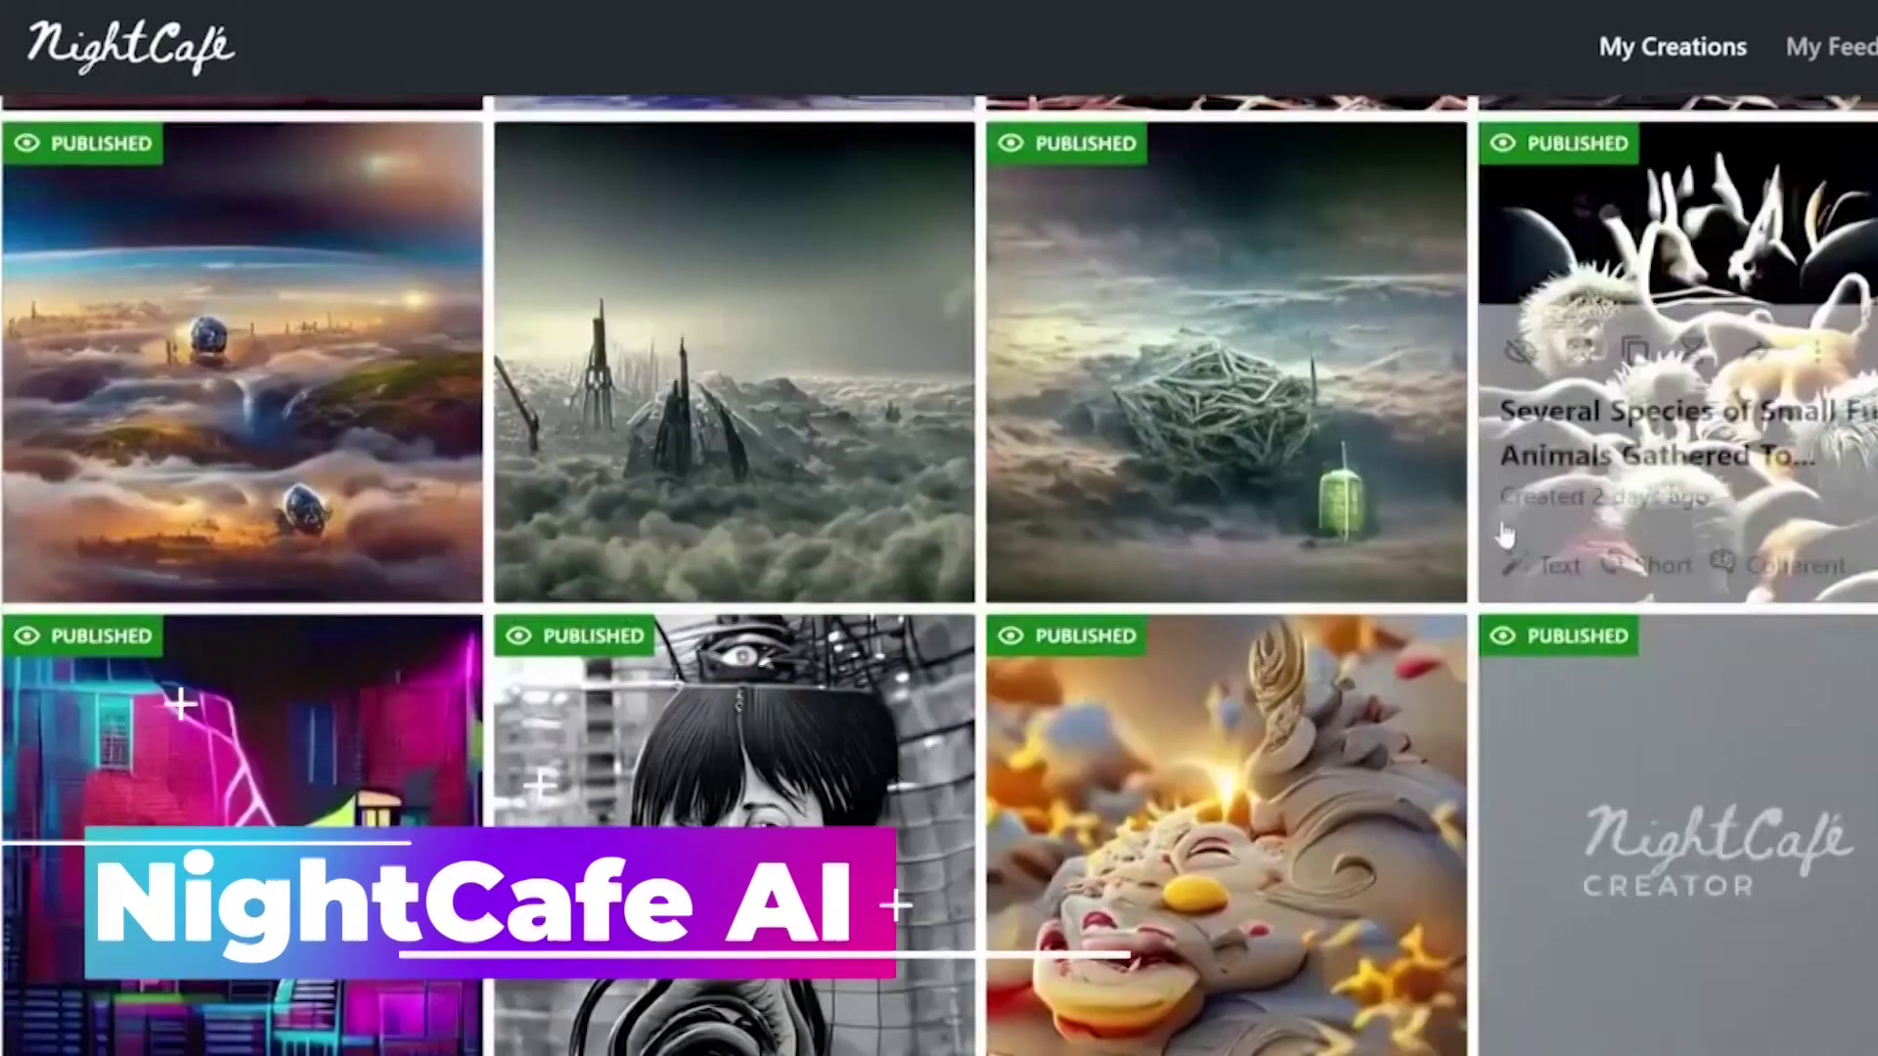
scroll(1503, 536, down, 15)
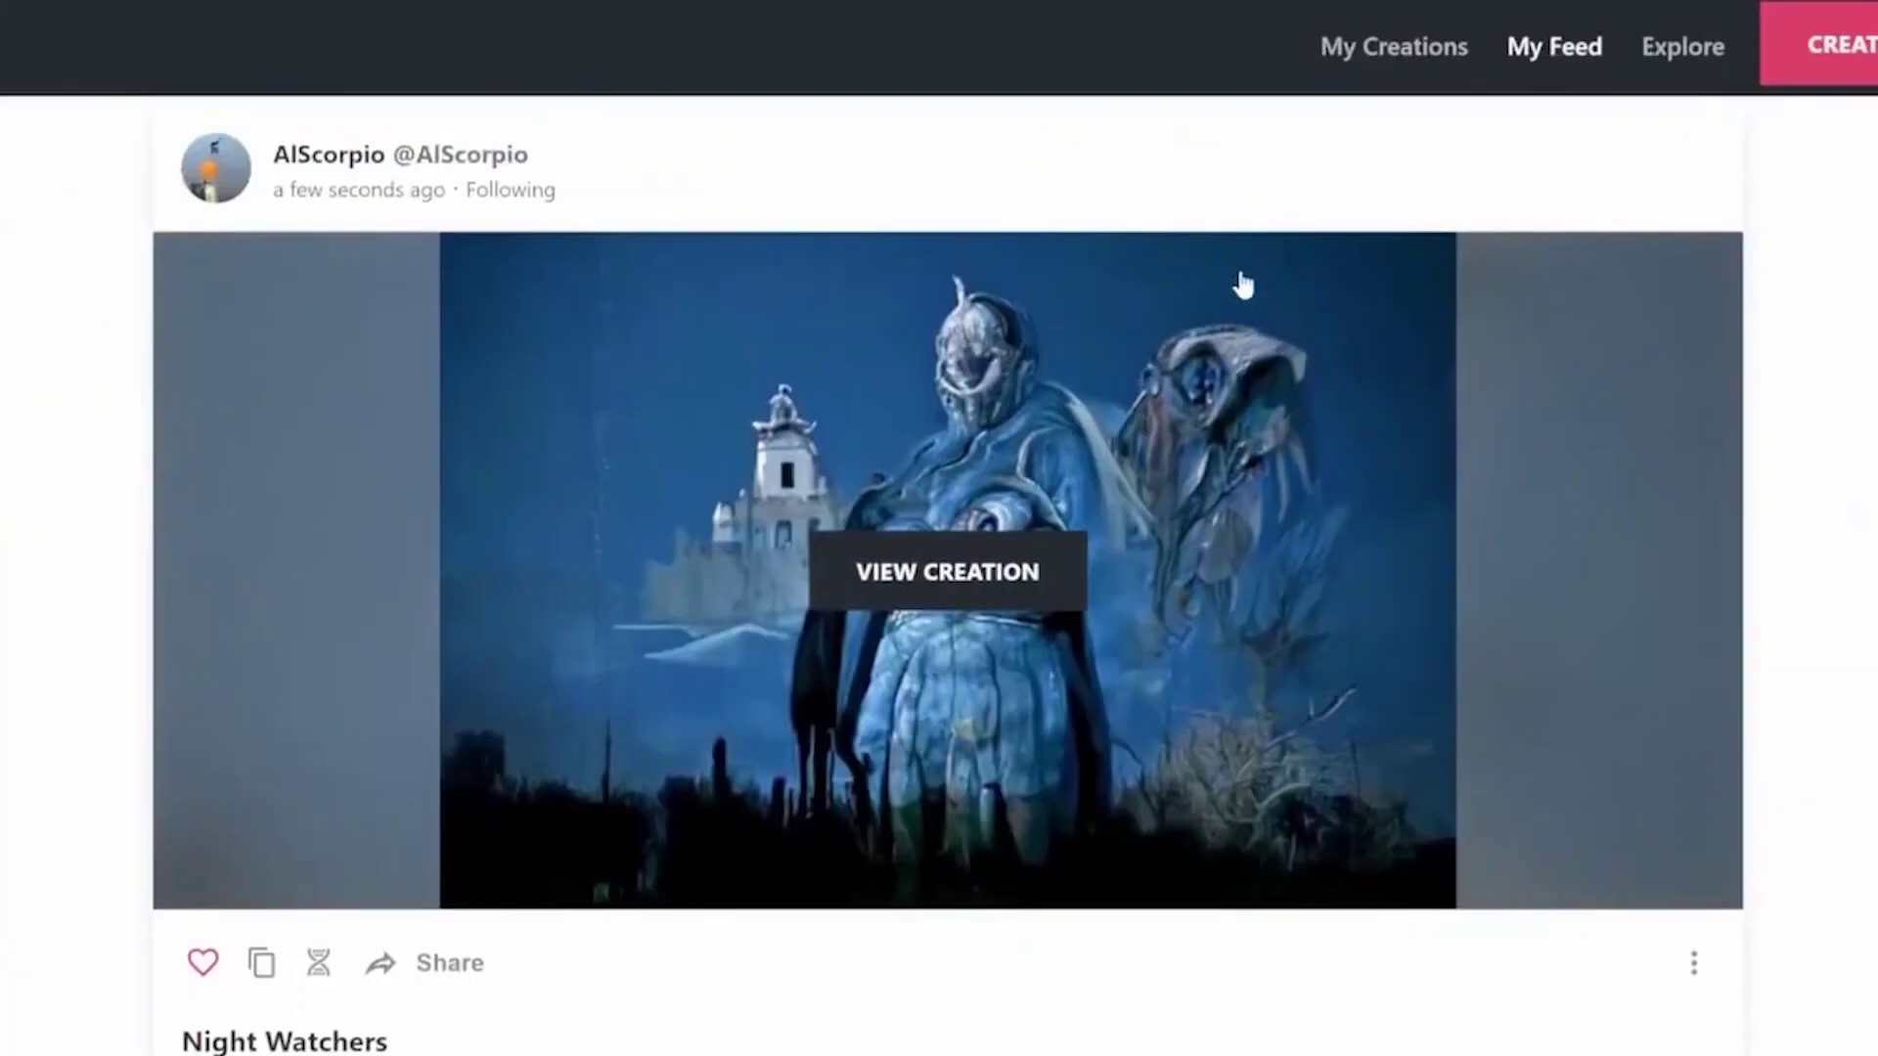
scroll(1242, 283, down, 10)
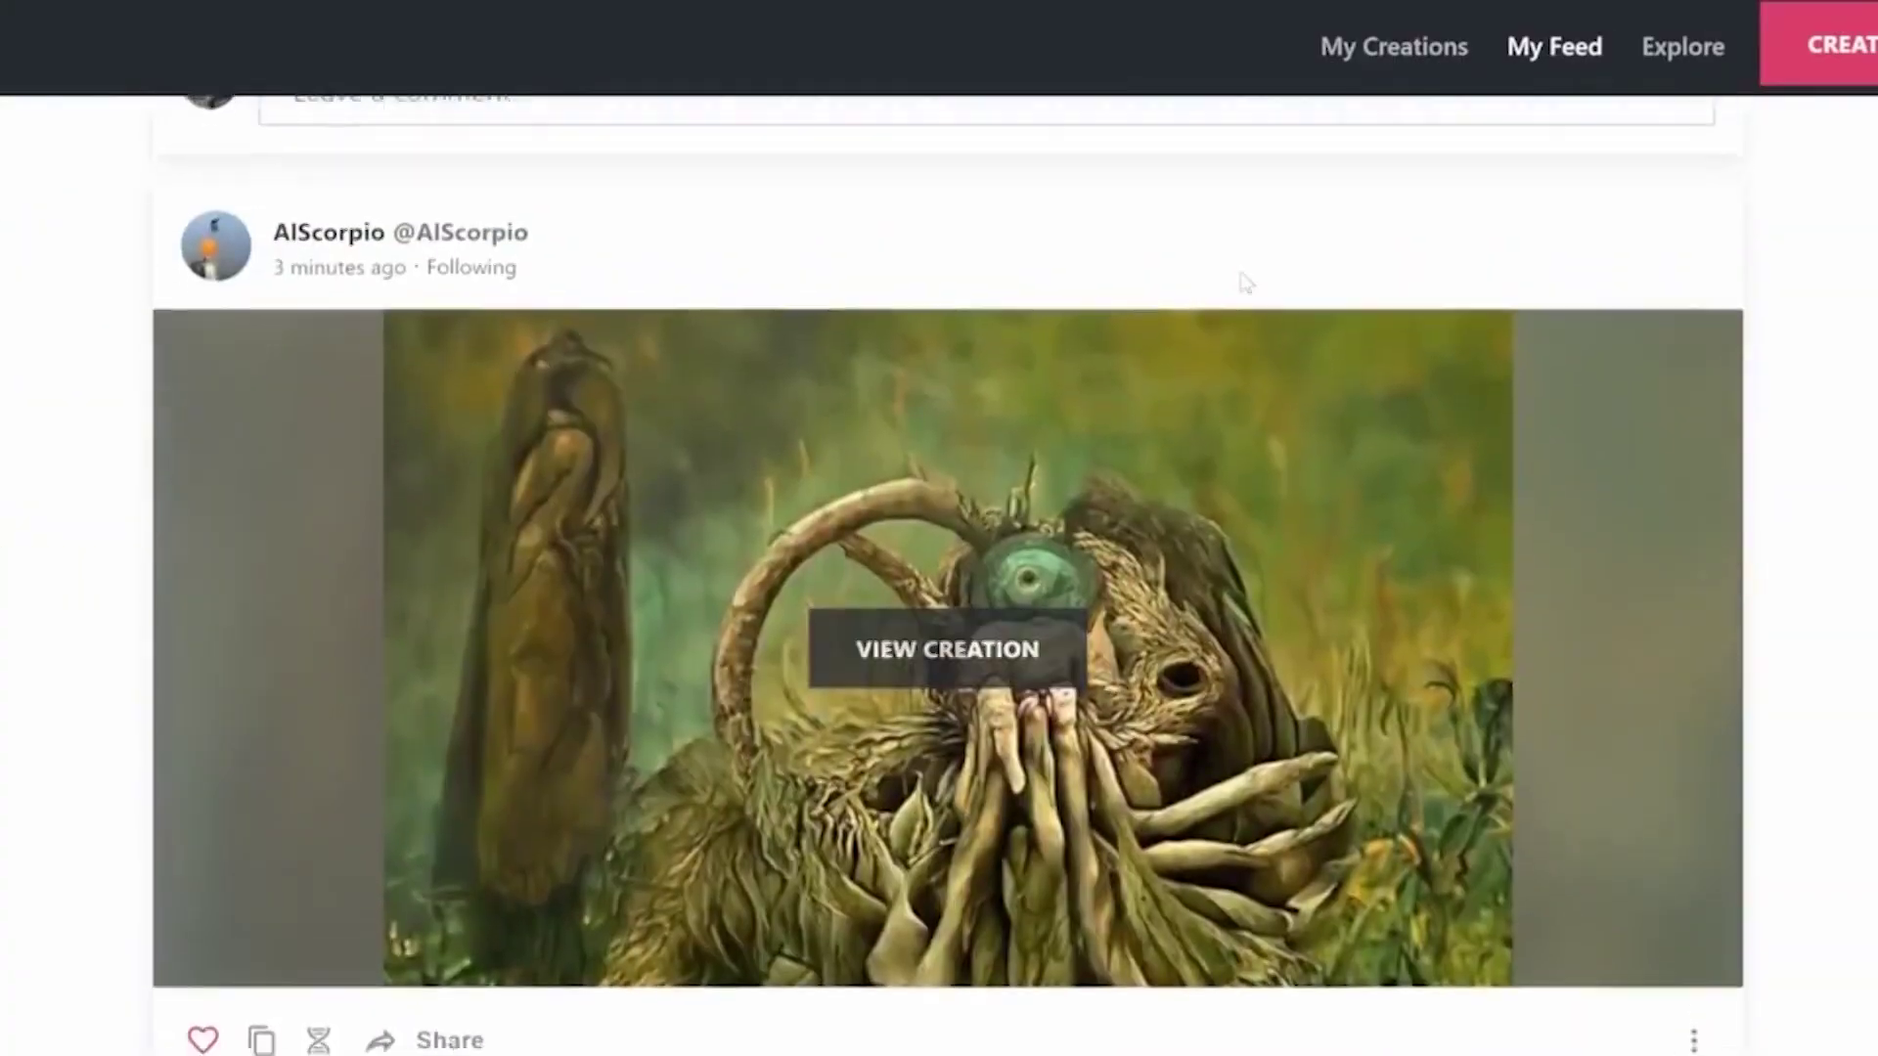
scroll(1242, 284, down, 12)
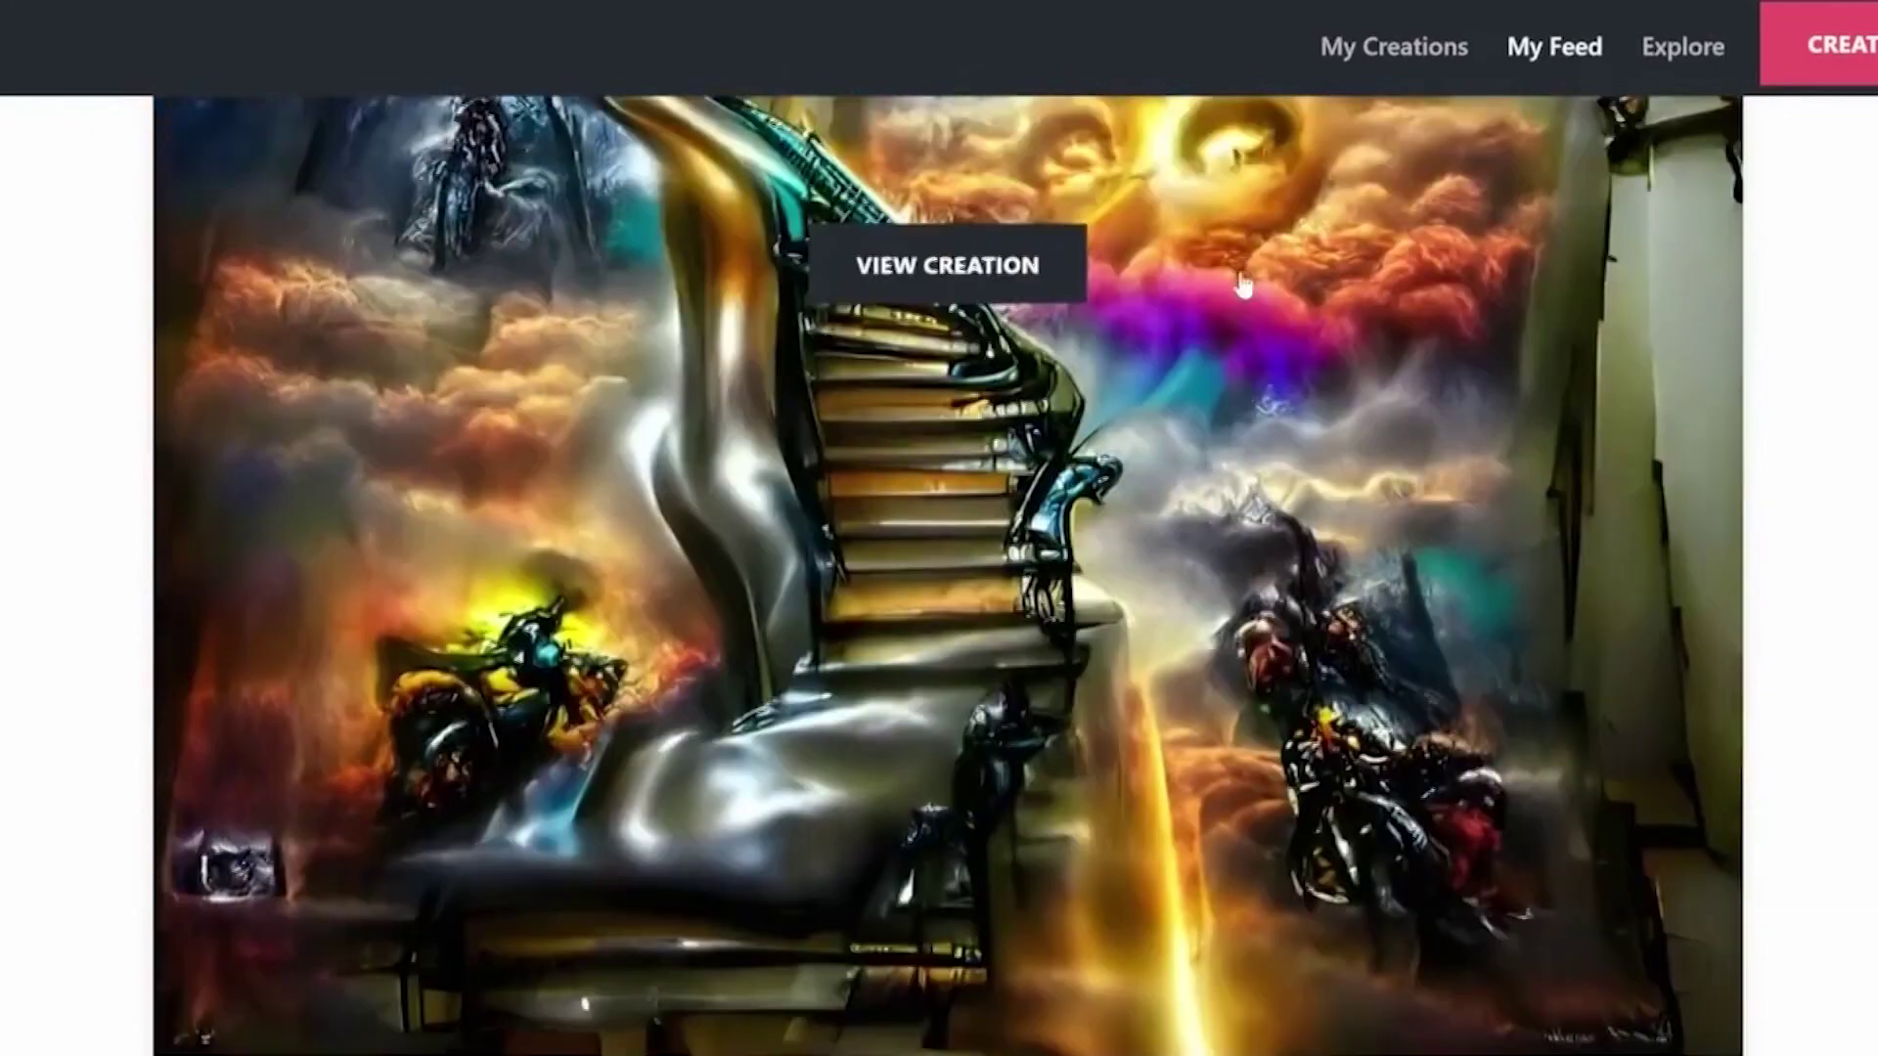
scroll(1242, 283, up, 10)
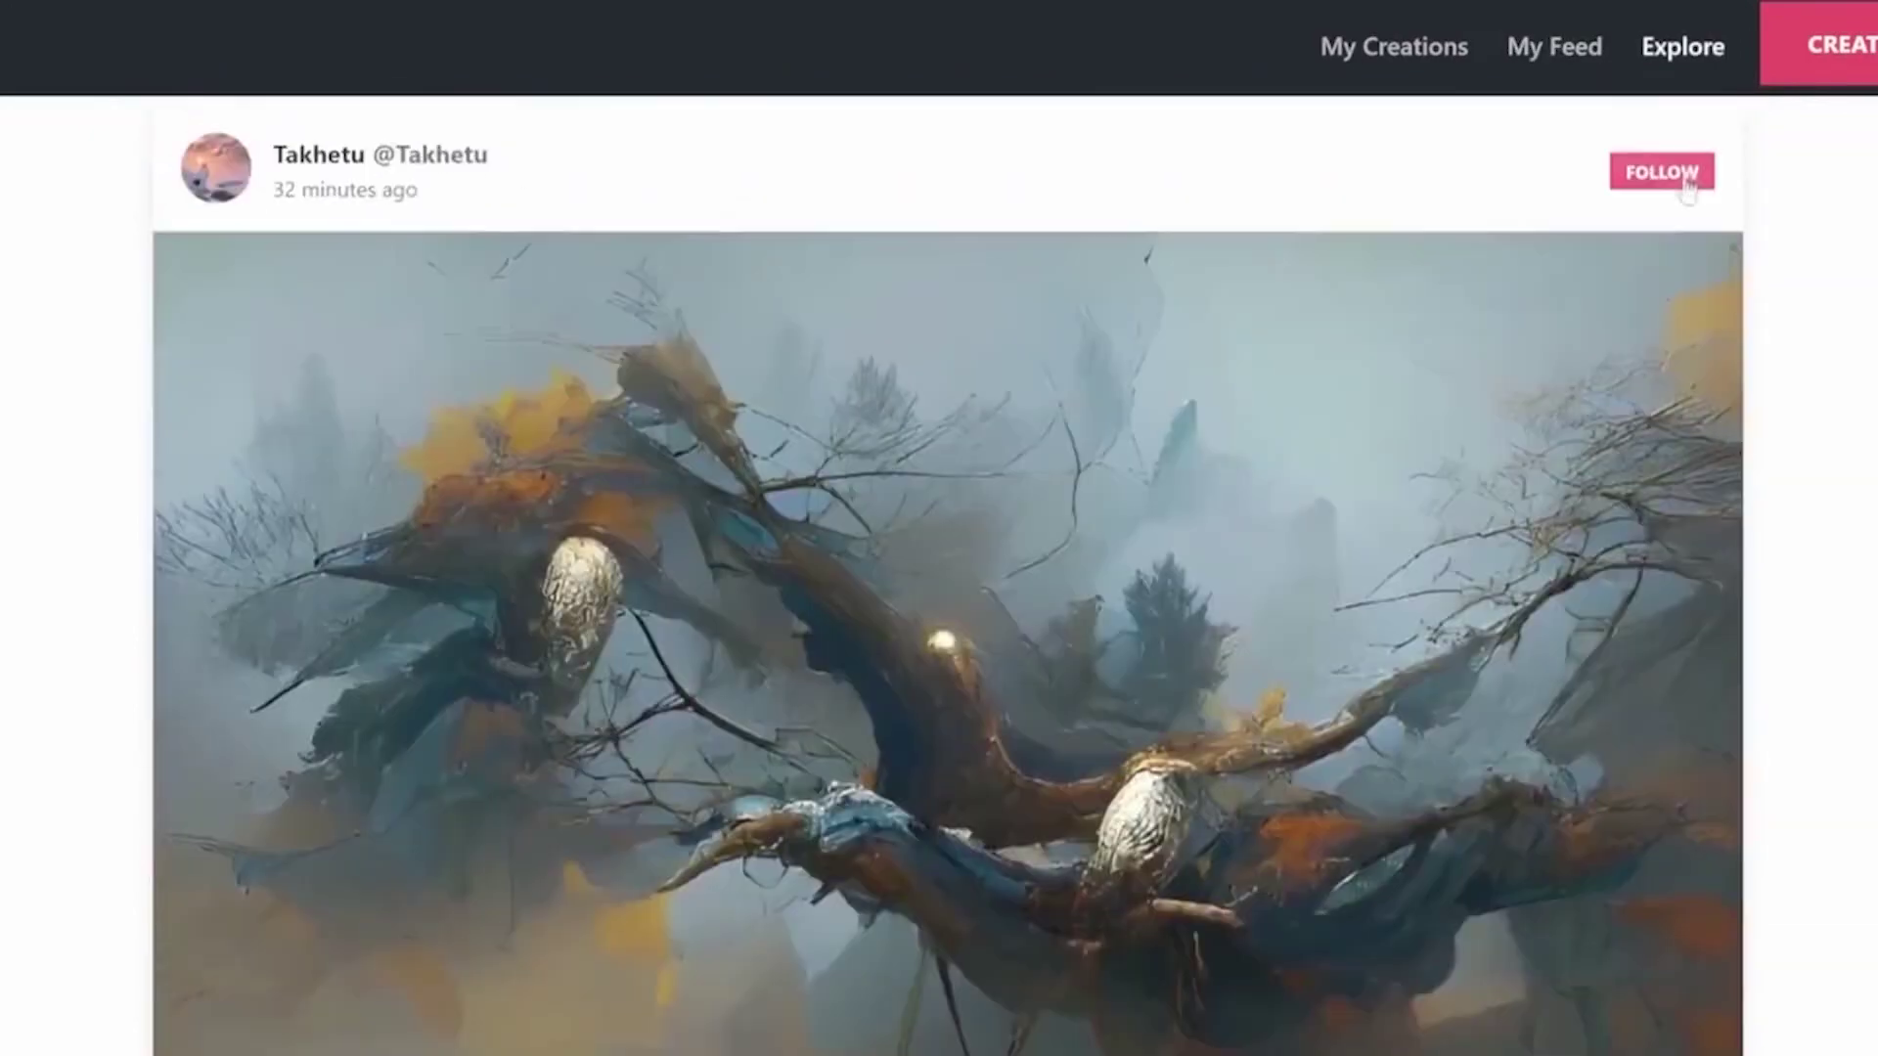
Follow the creator of an Explore post and scroll its page.
click(1684, 180)
scroll(1085, 428, down, 3)
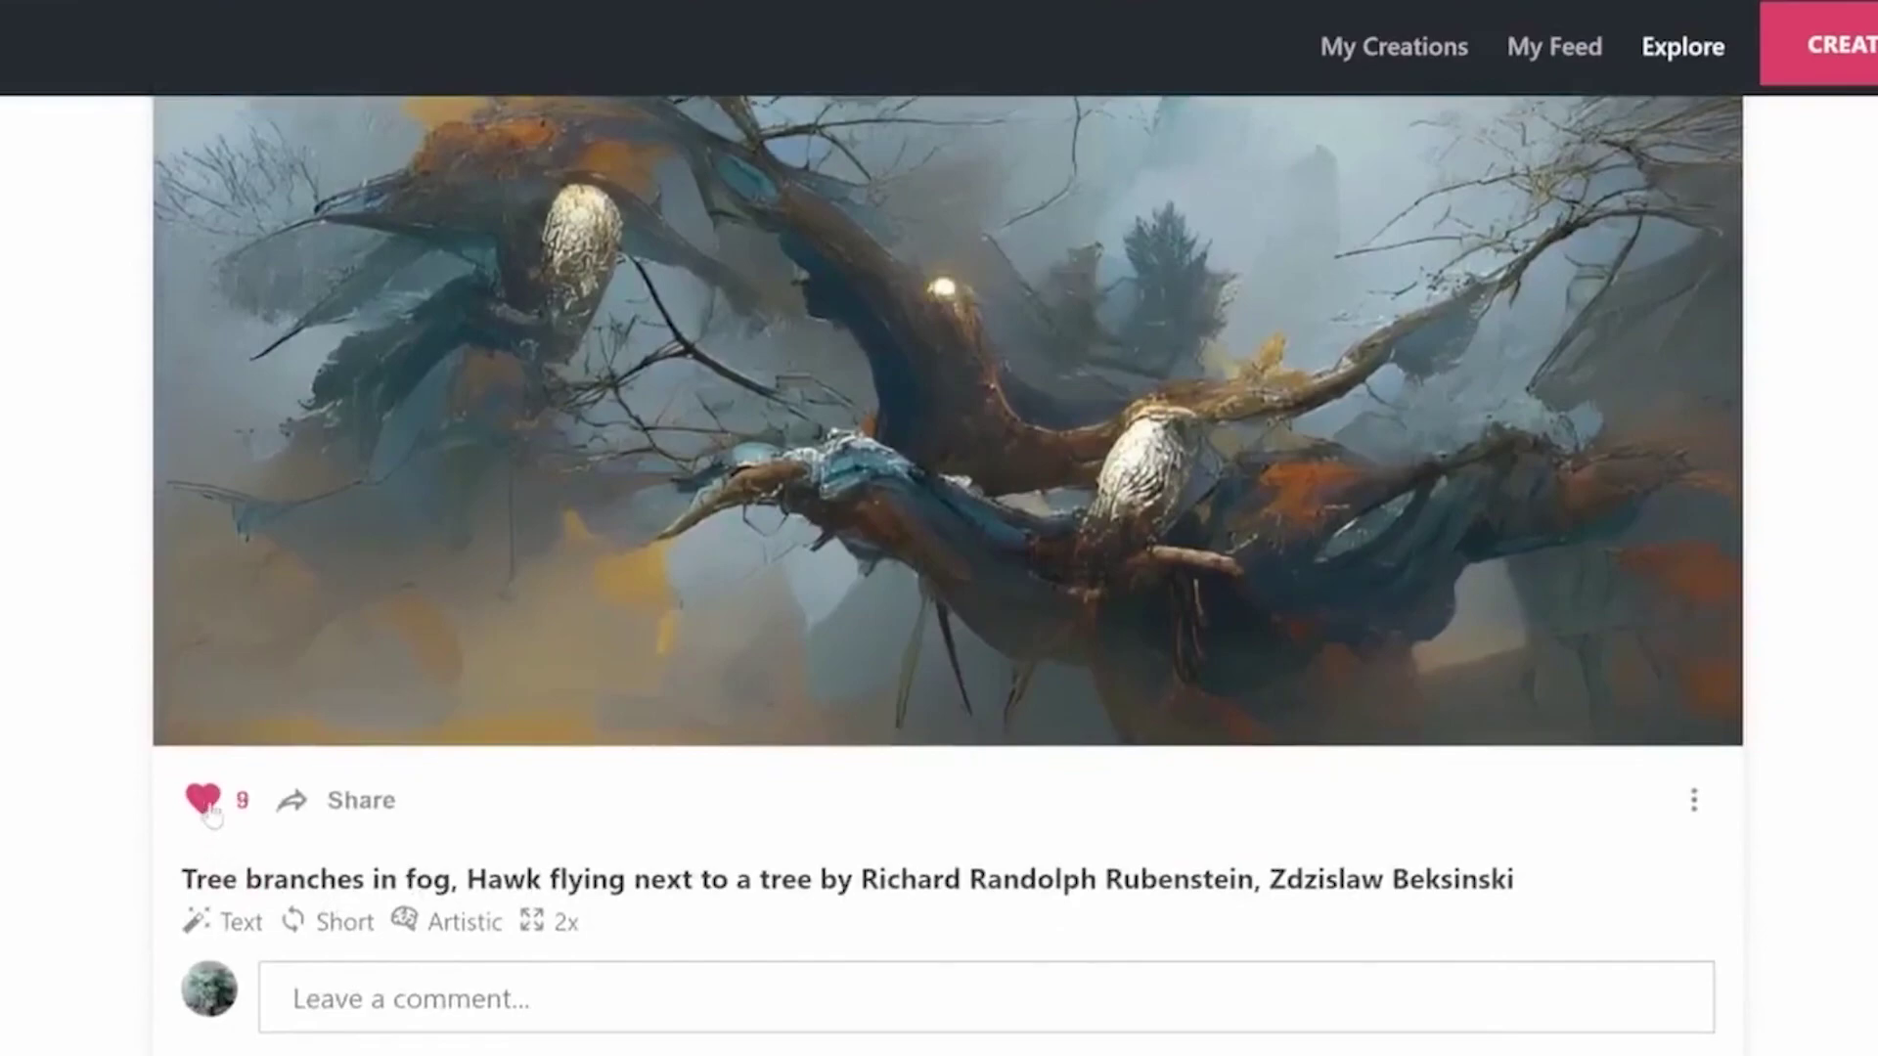
scroll(105, 767, up, 3)
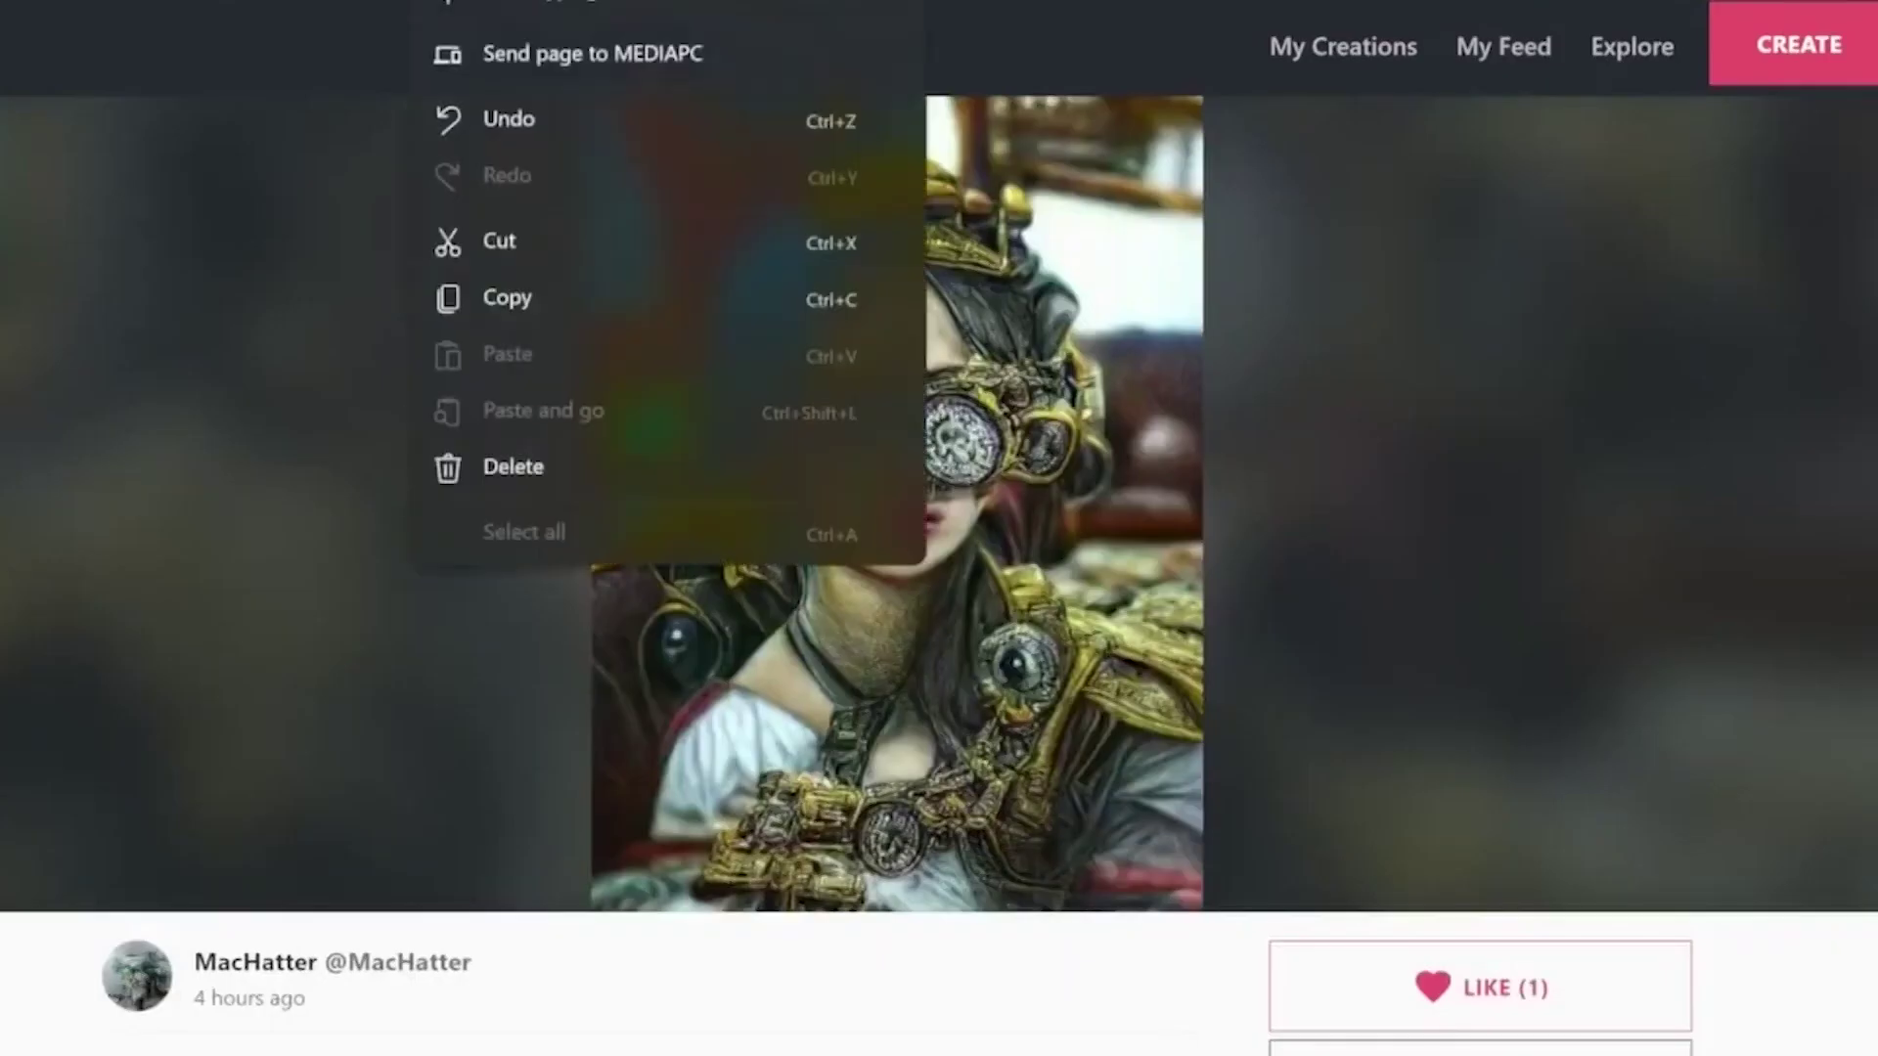
Dismiss the context menu on the steampunk-goggled portrait page and scroll down.
click(191, 170)
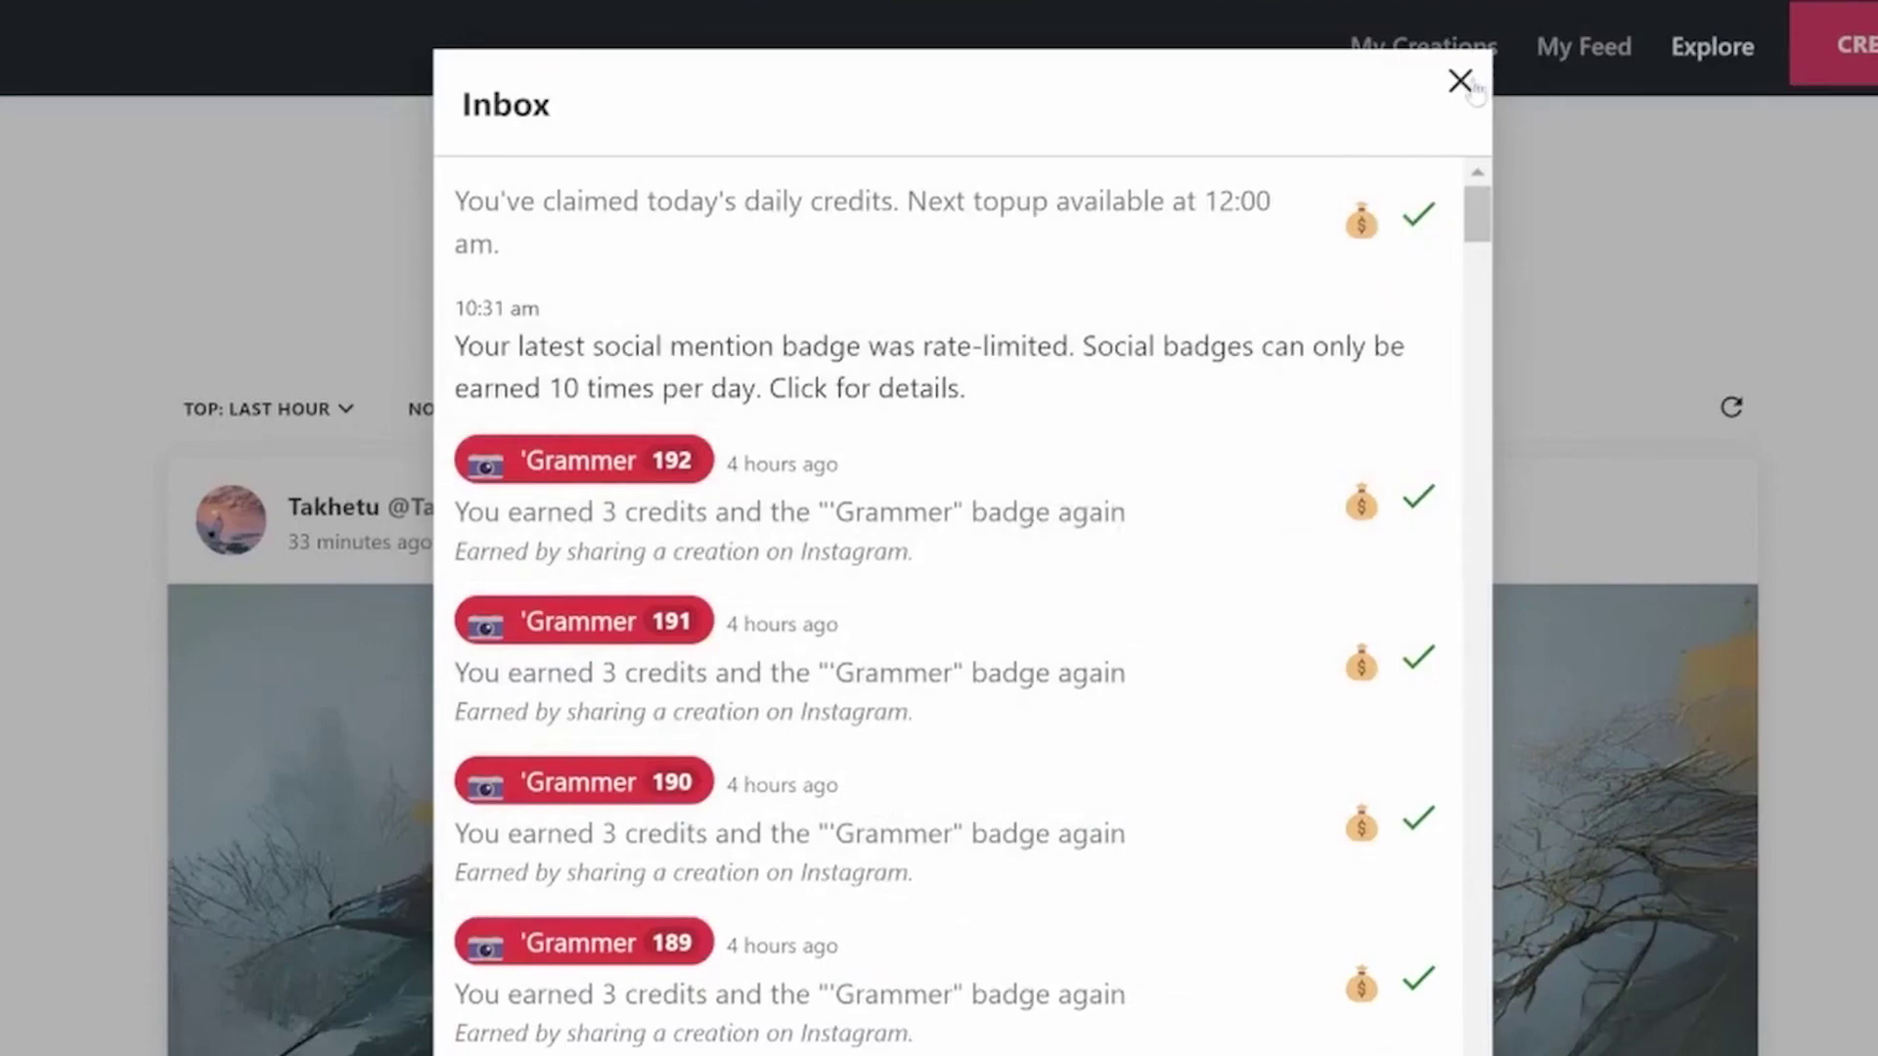
scroll(972, 489, down, 8)
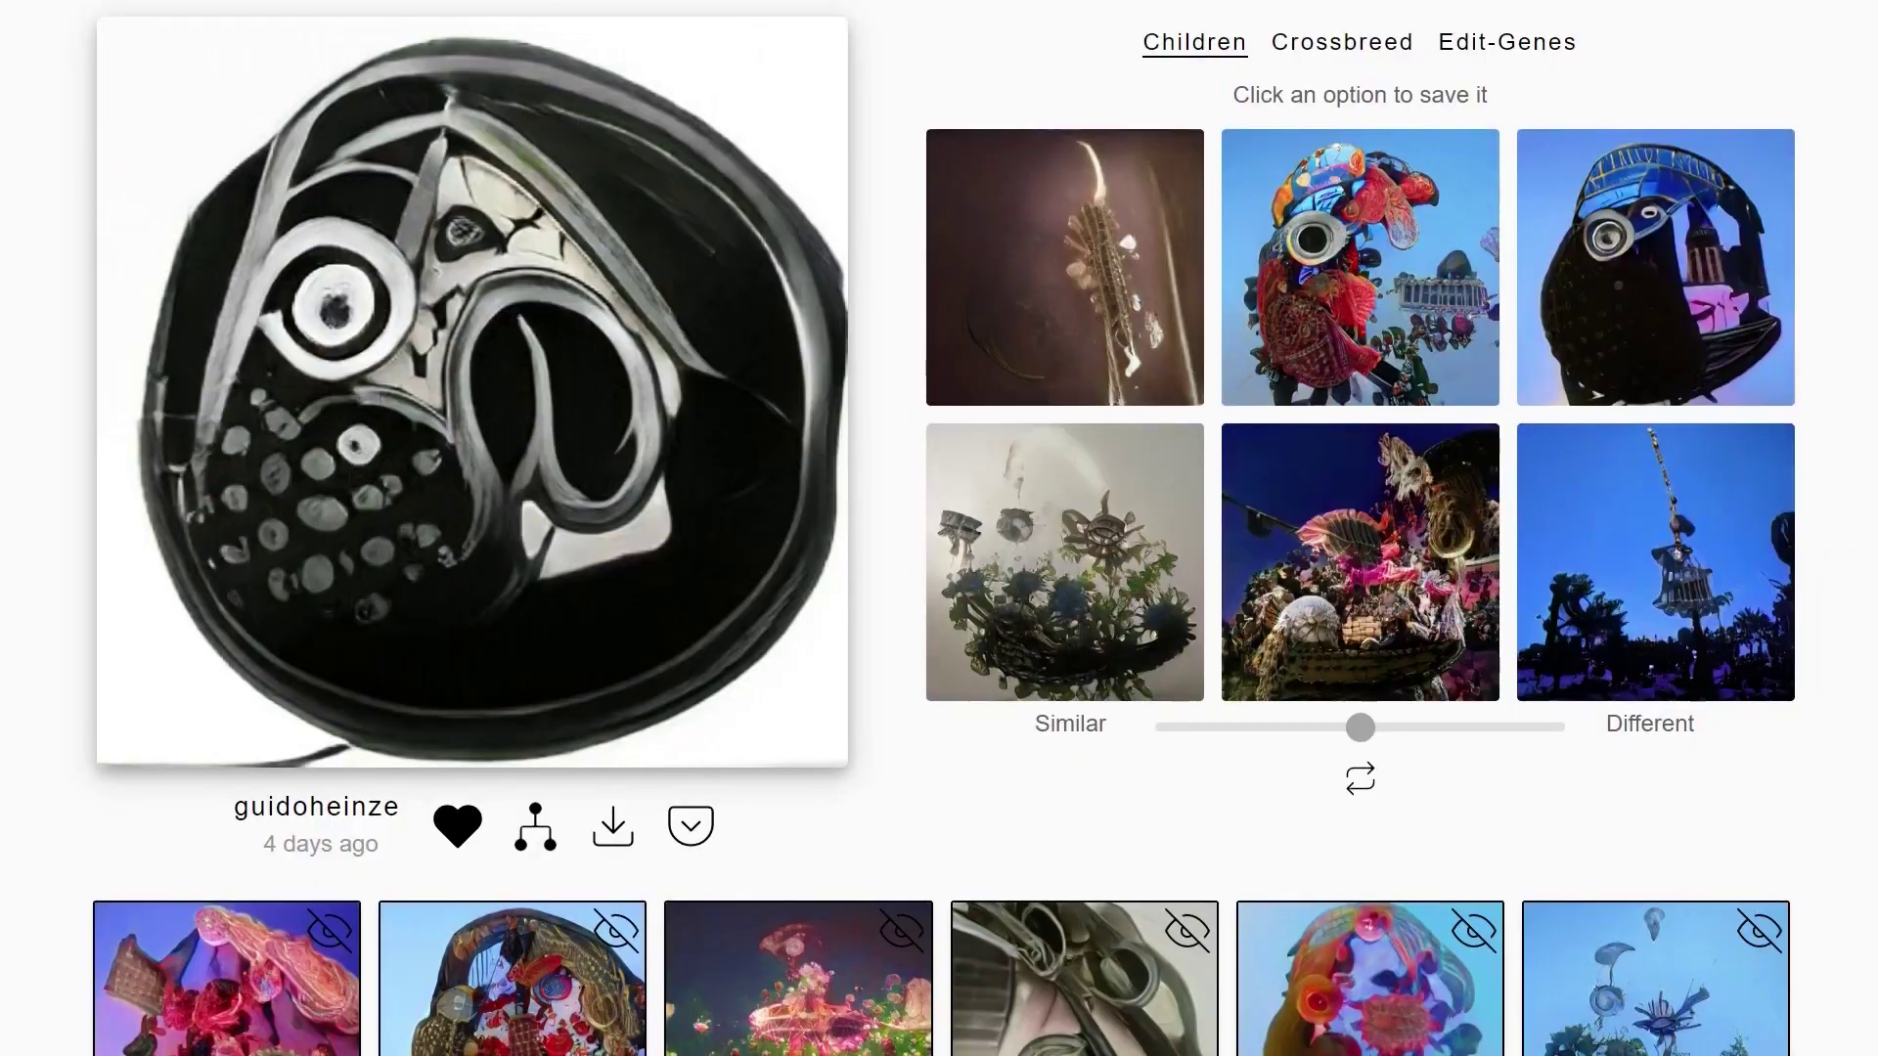
Open and like a creation, slide its children toward Similar, then crossbreed toward the second parent.
scroll(939, 587, down, 6)
click(511, 772)
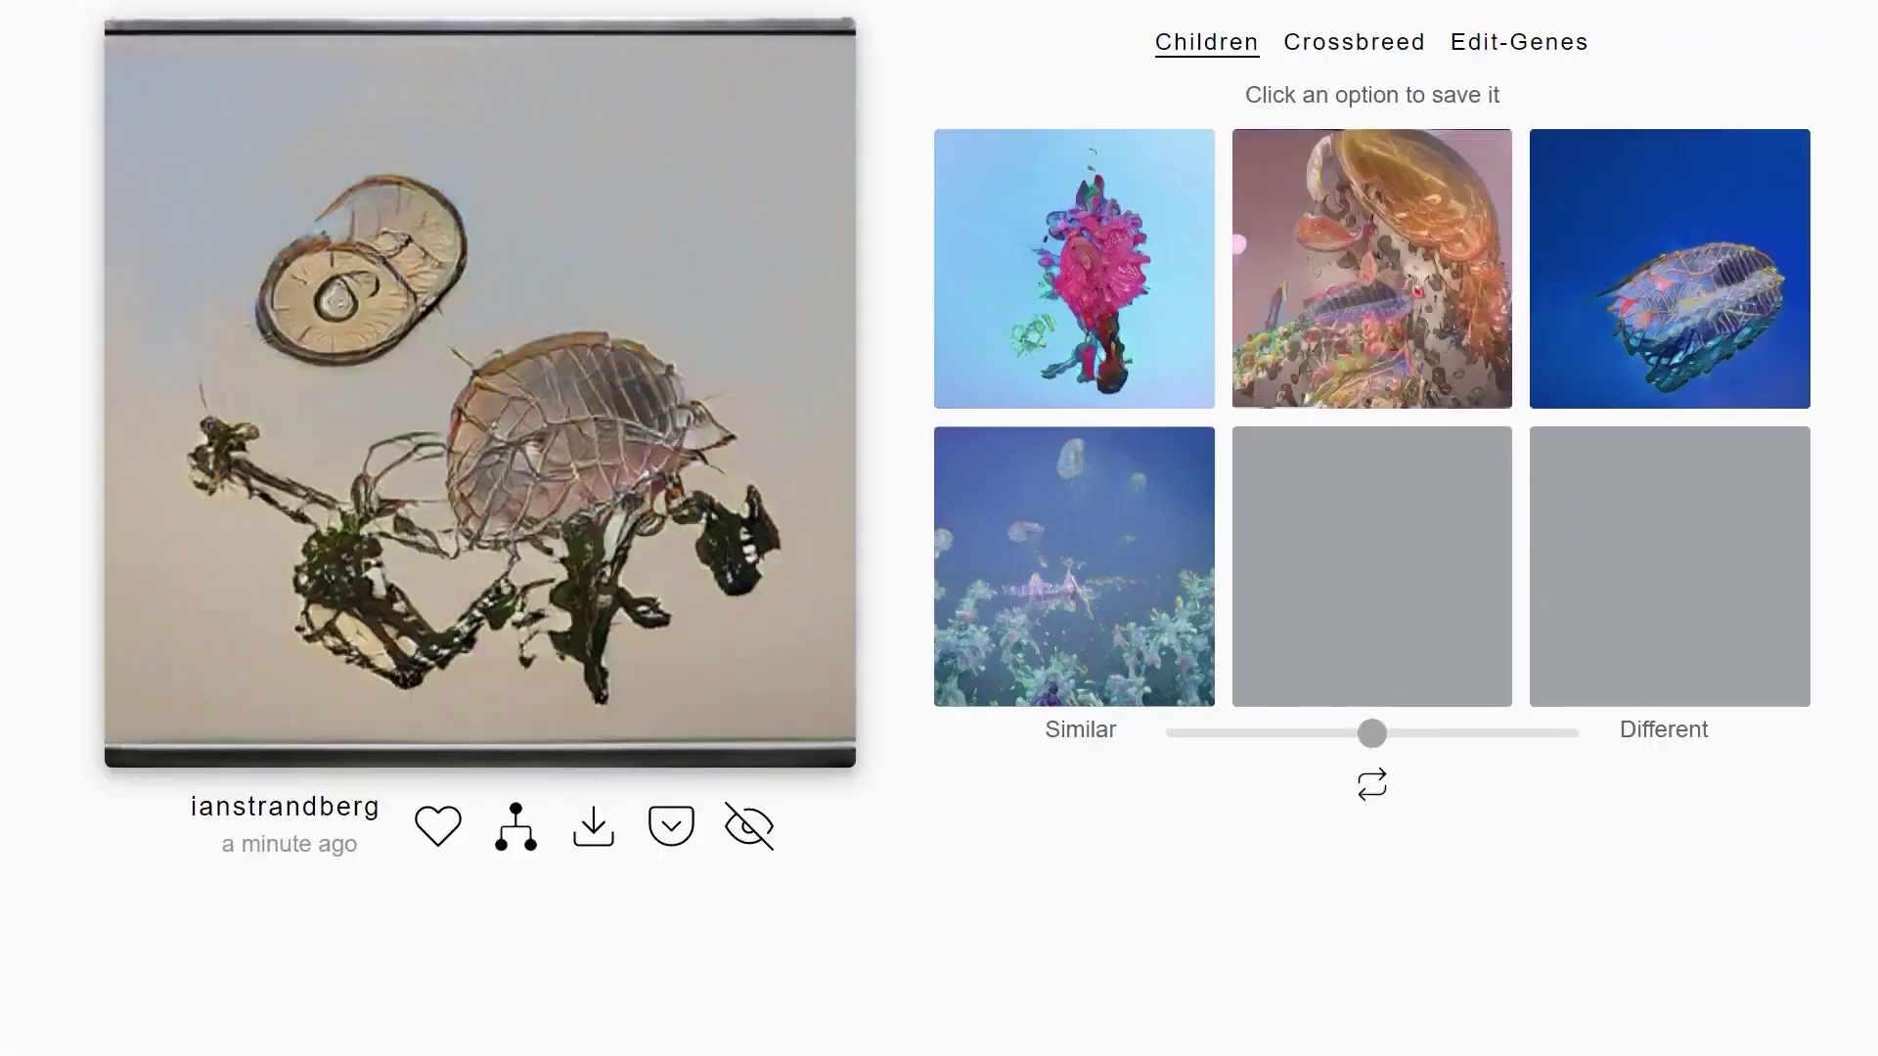
click(437, 827)
drag(1372, 734, 1210, 733)
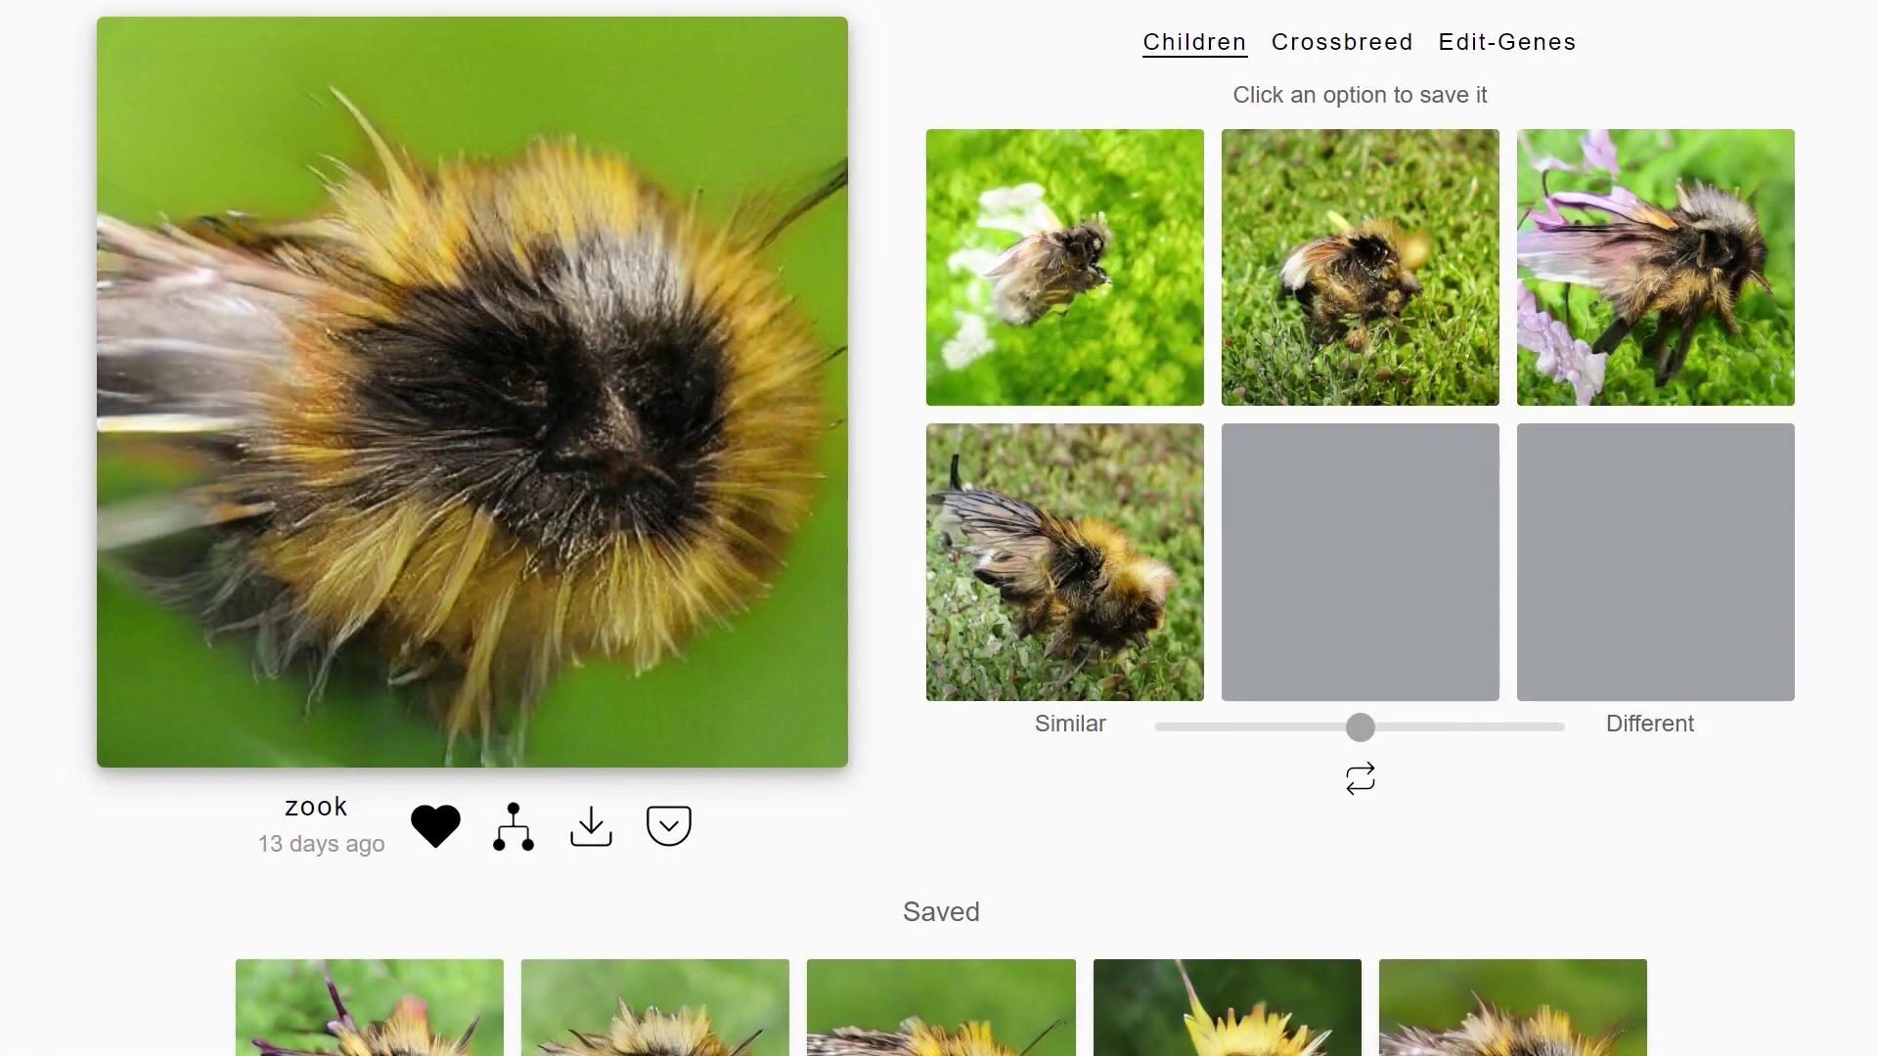
click(1341, 42)
drag(1404, 519, 1499, 519)
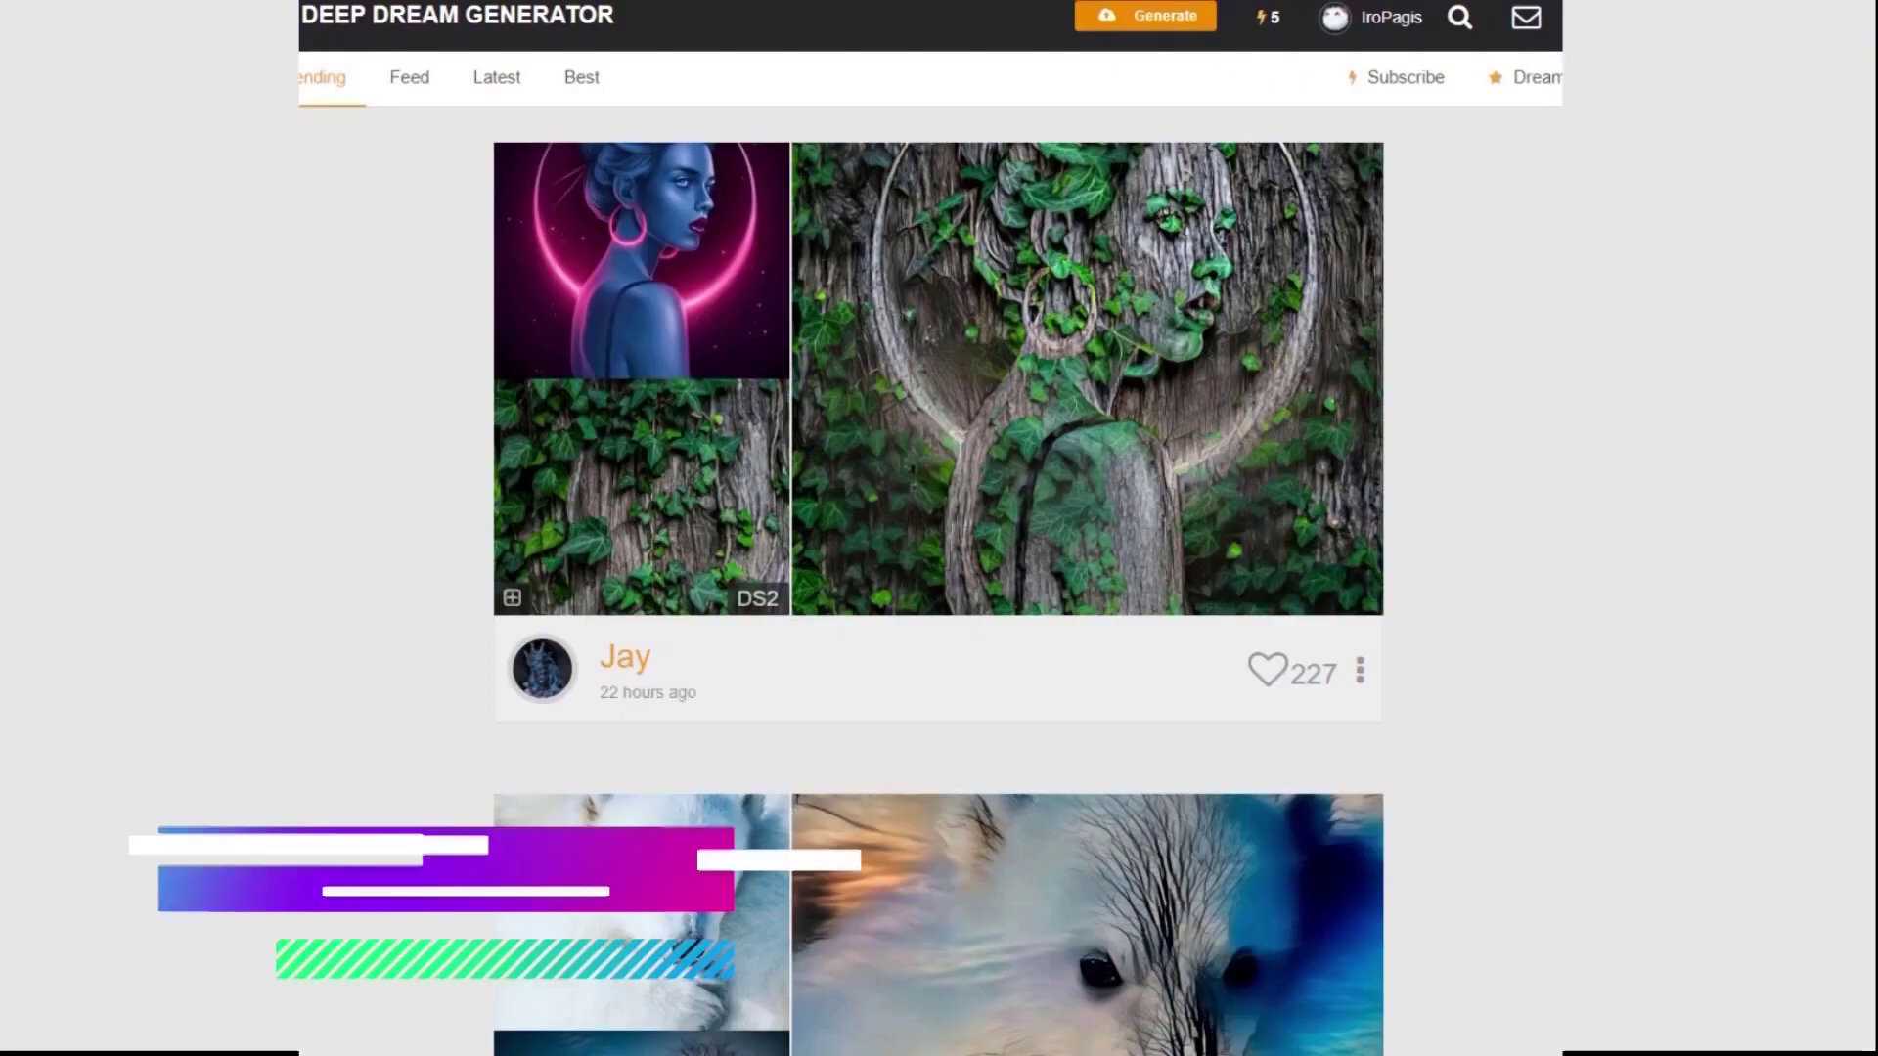
Scroll the Trending feed, enlarge and close the blue-toned portrait, and keep scrolling.
scroll(939, 528, down, 5)
scroll(939, 528, down, 6)
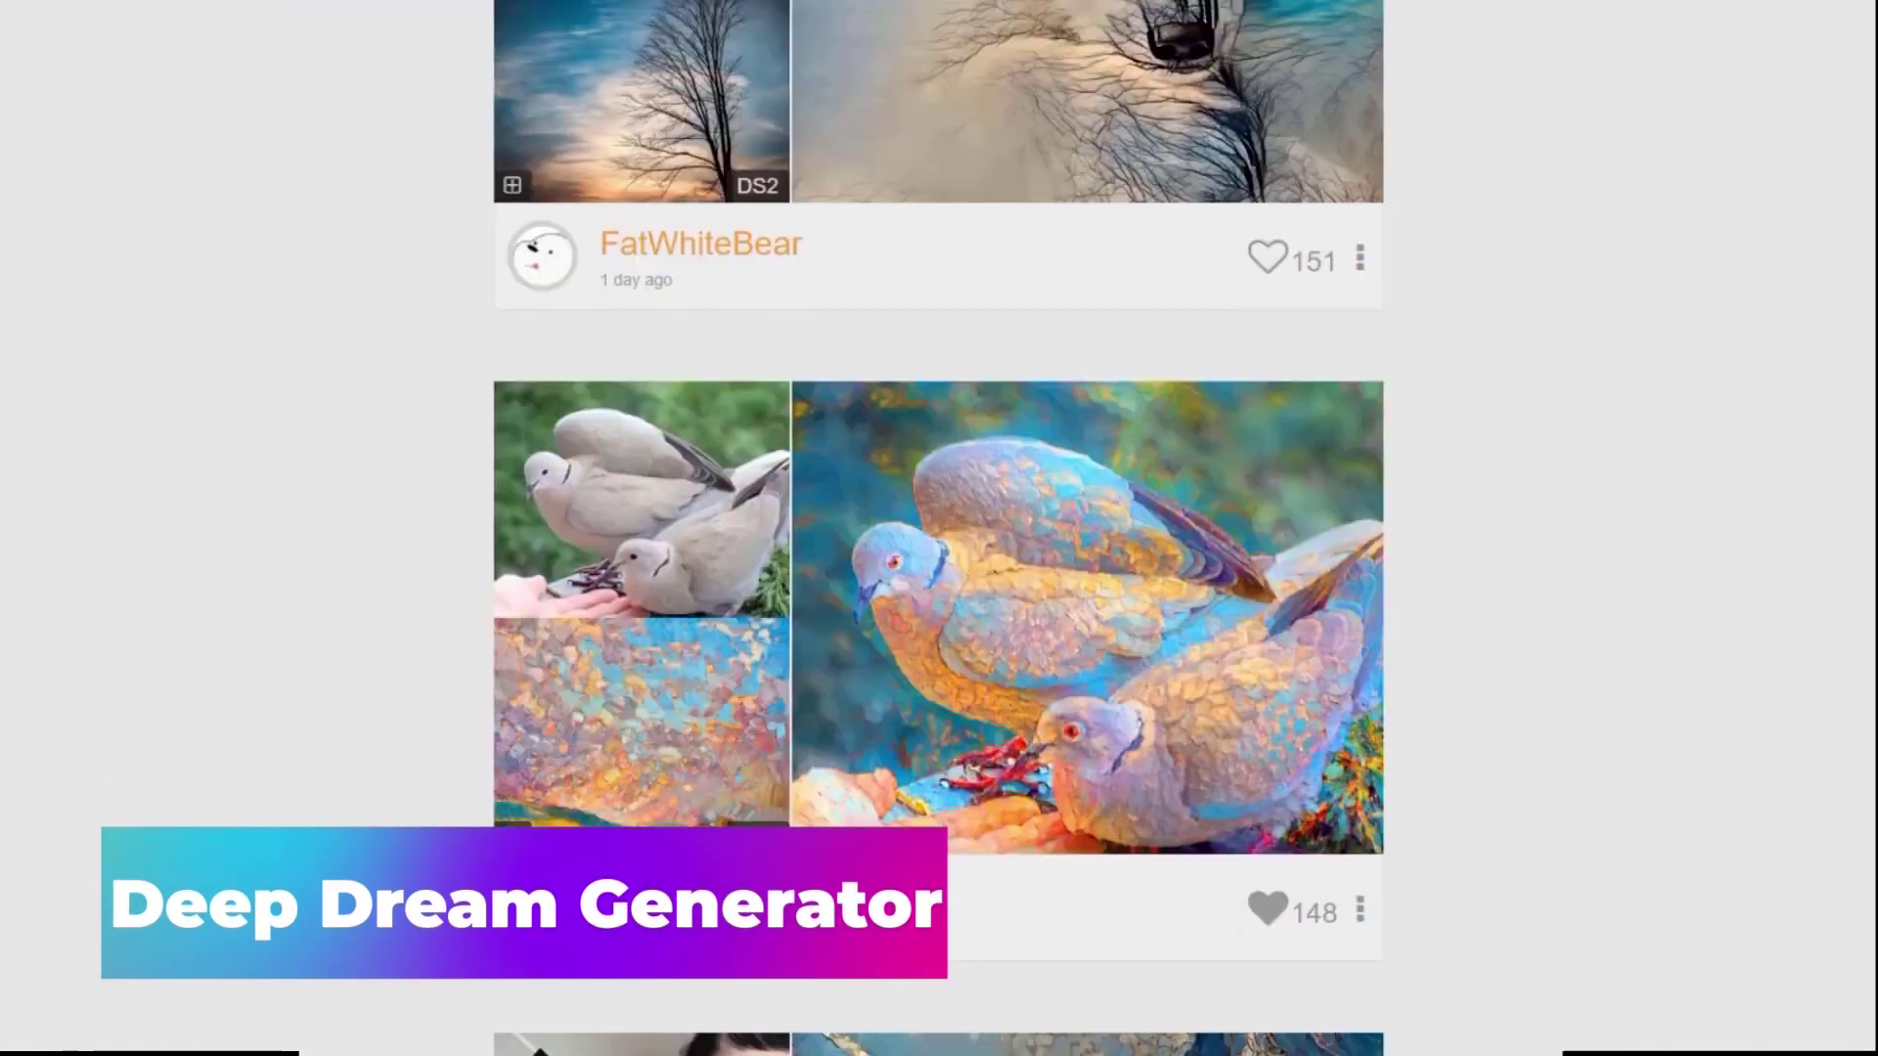
scroll(679, 624, down, 7)
click(866, 642)
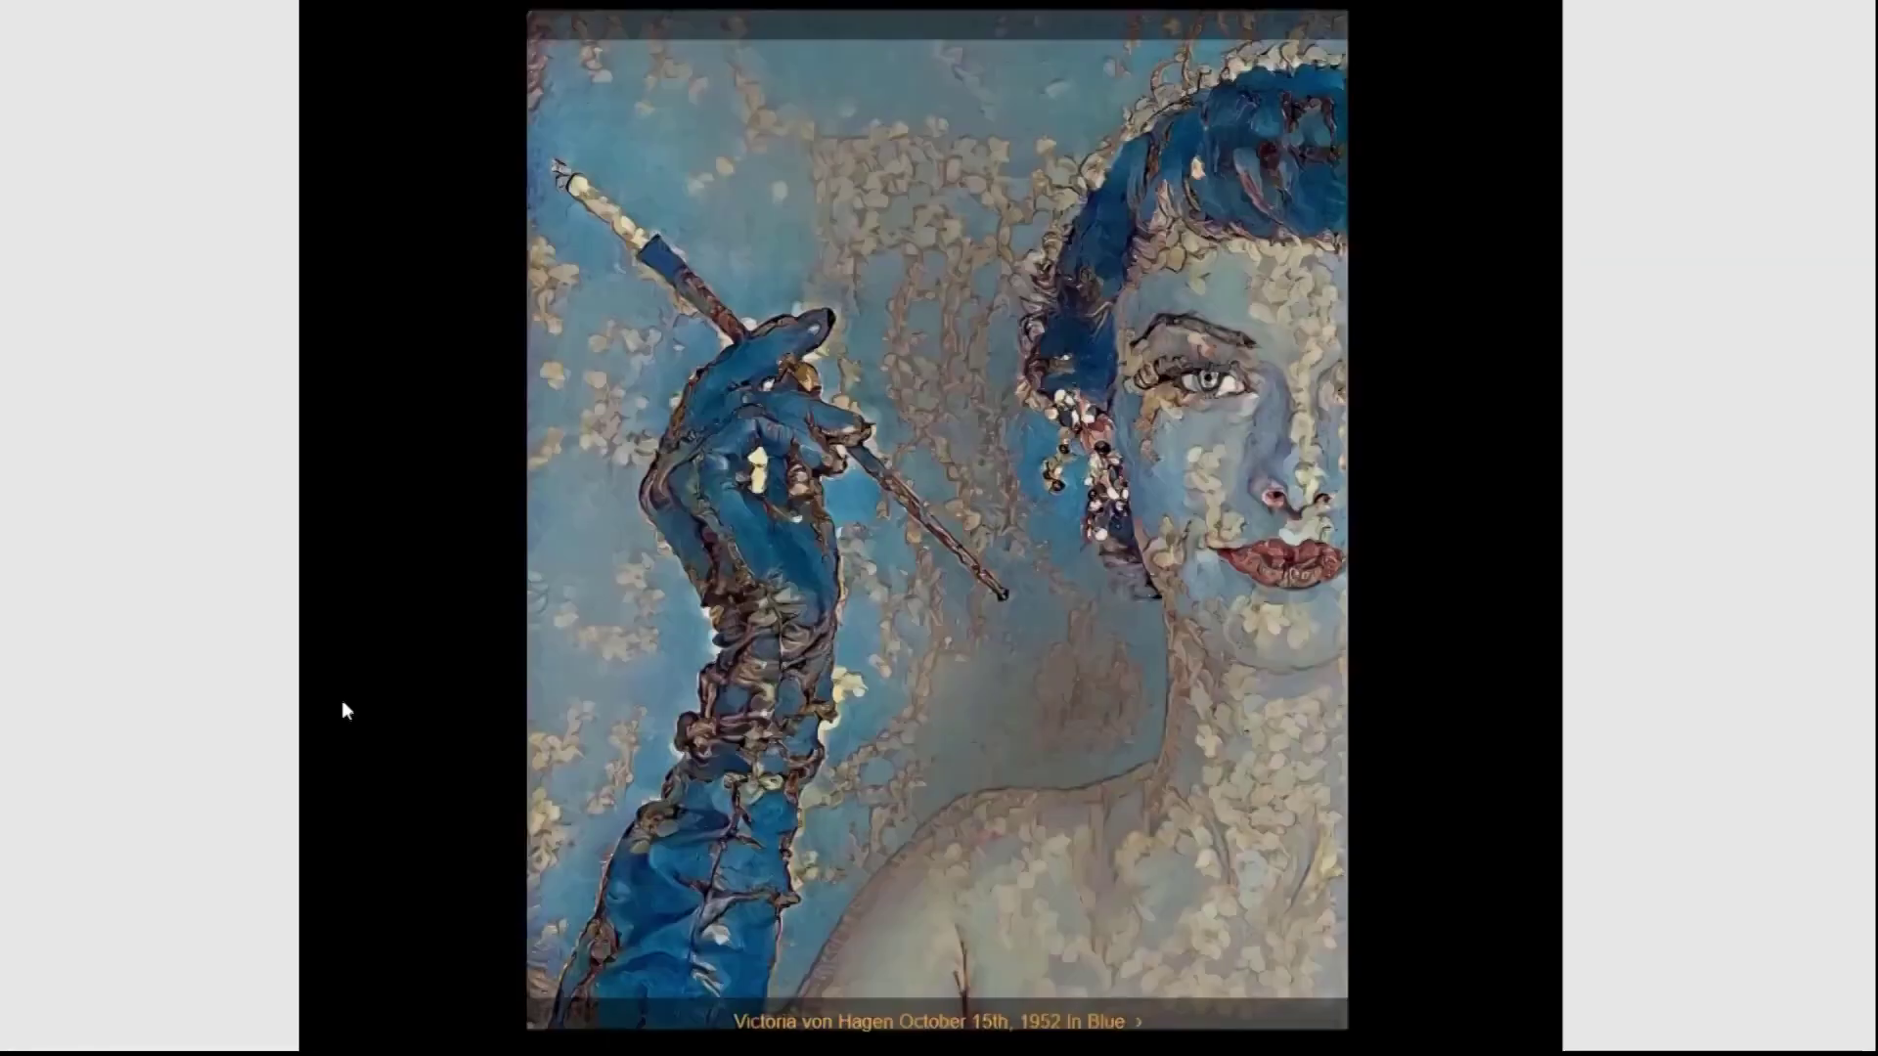
key(Escape)
scroll(939, 528, down, 10)
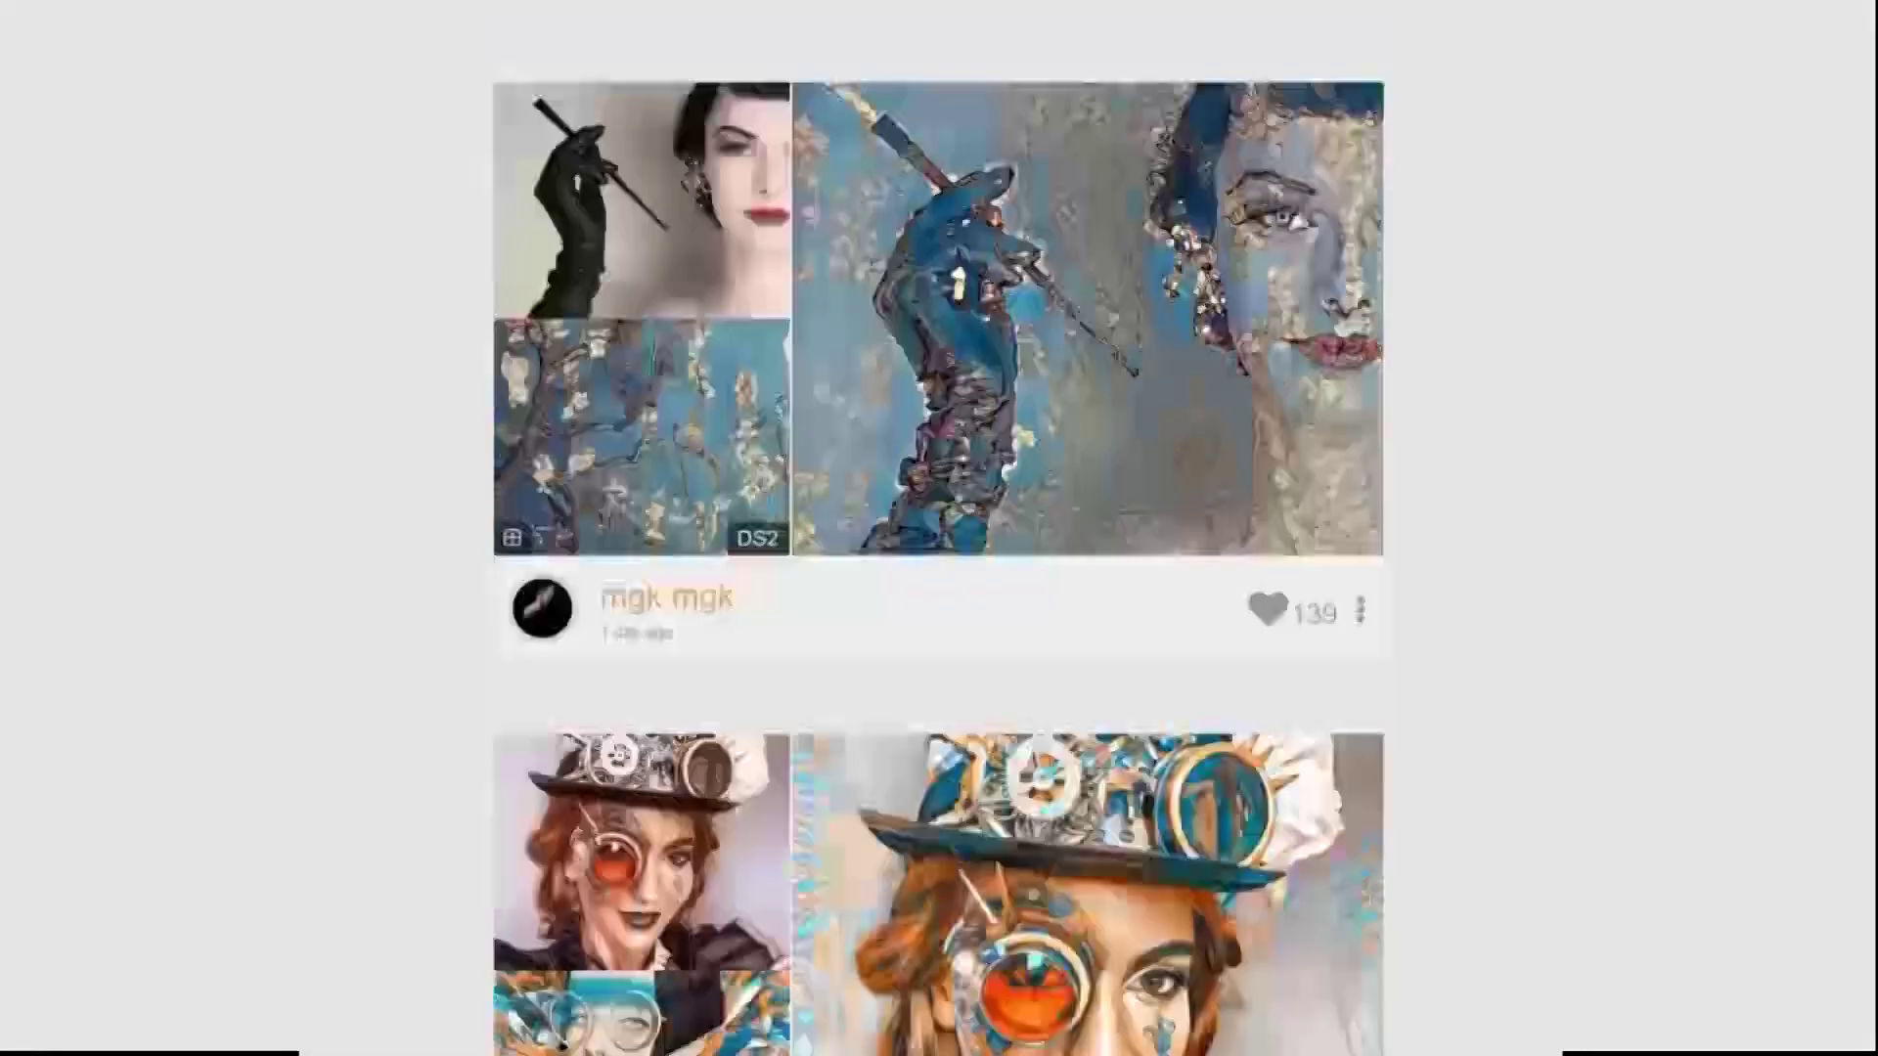
scroll(896, 677, down, 17)
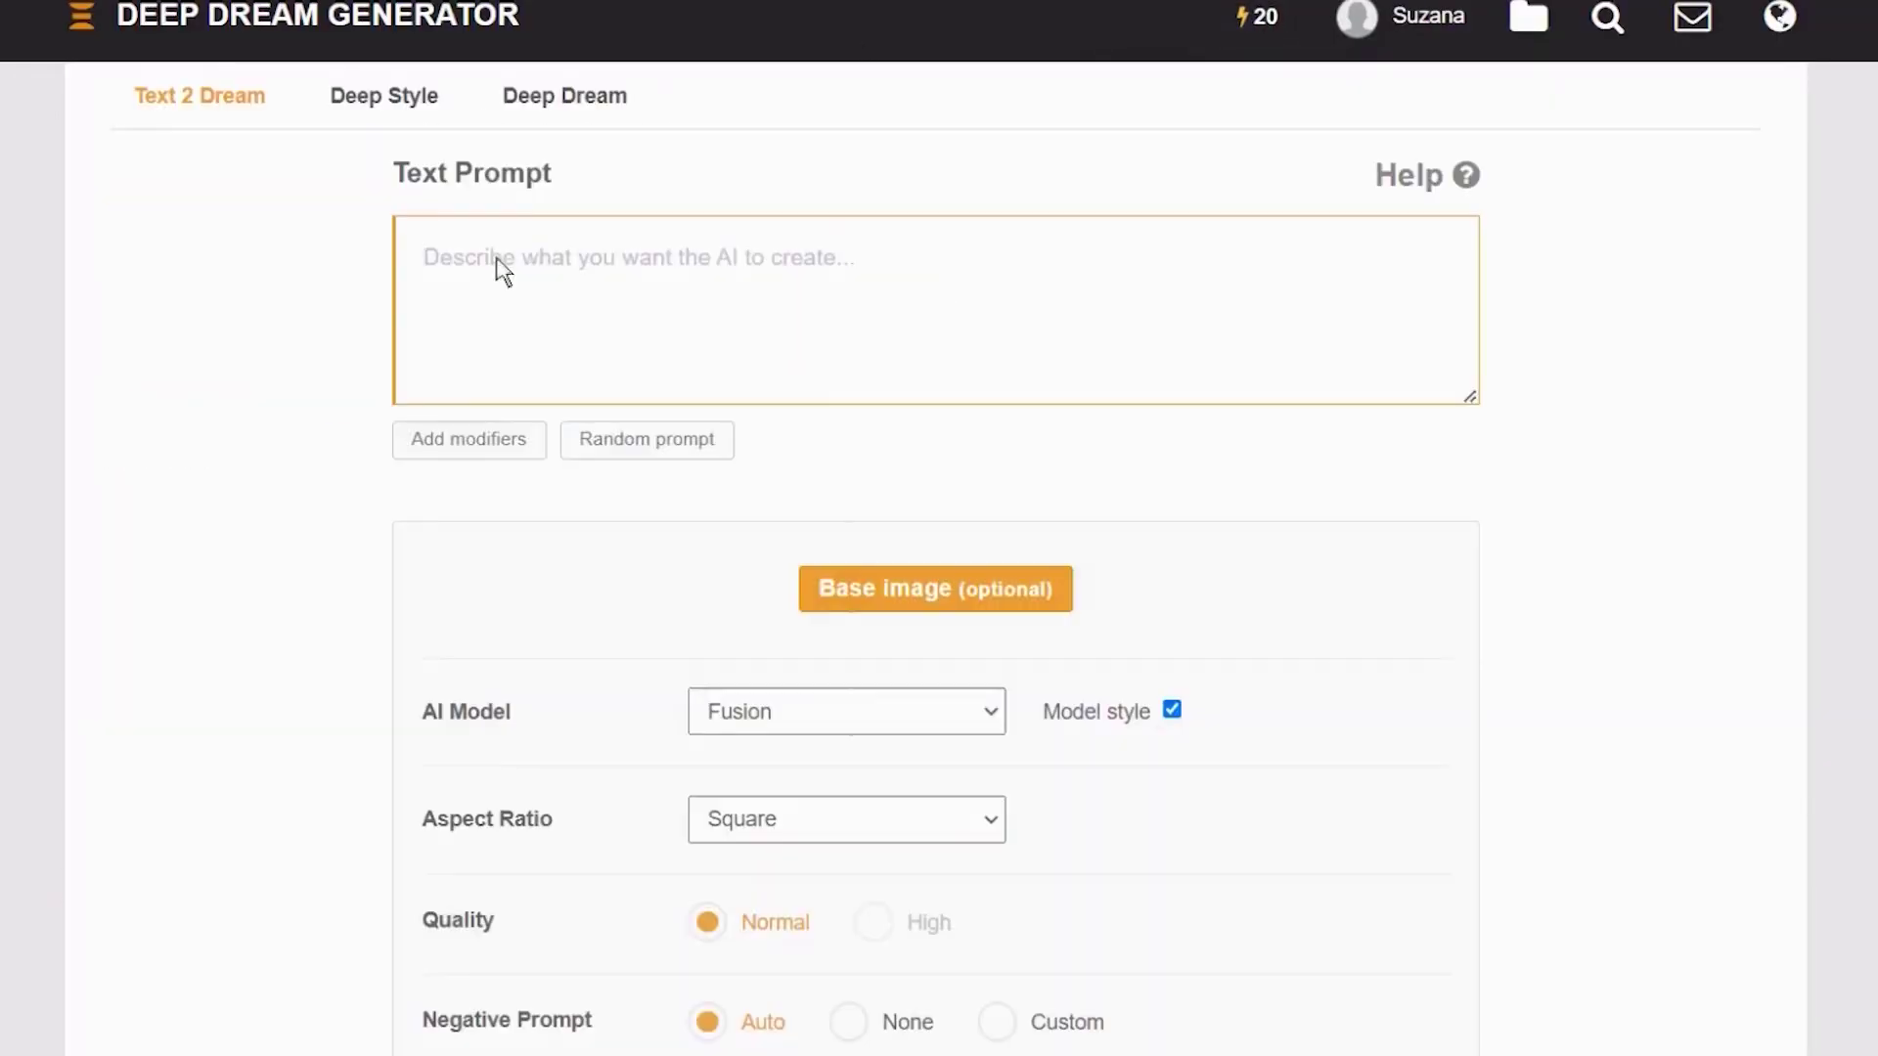
Paste the steampunk cyborg prompt into the Text 2 Dream prompt box and choose a base image.
right_click(497, 266)
click(591, 496)
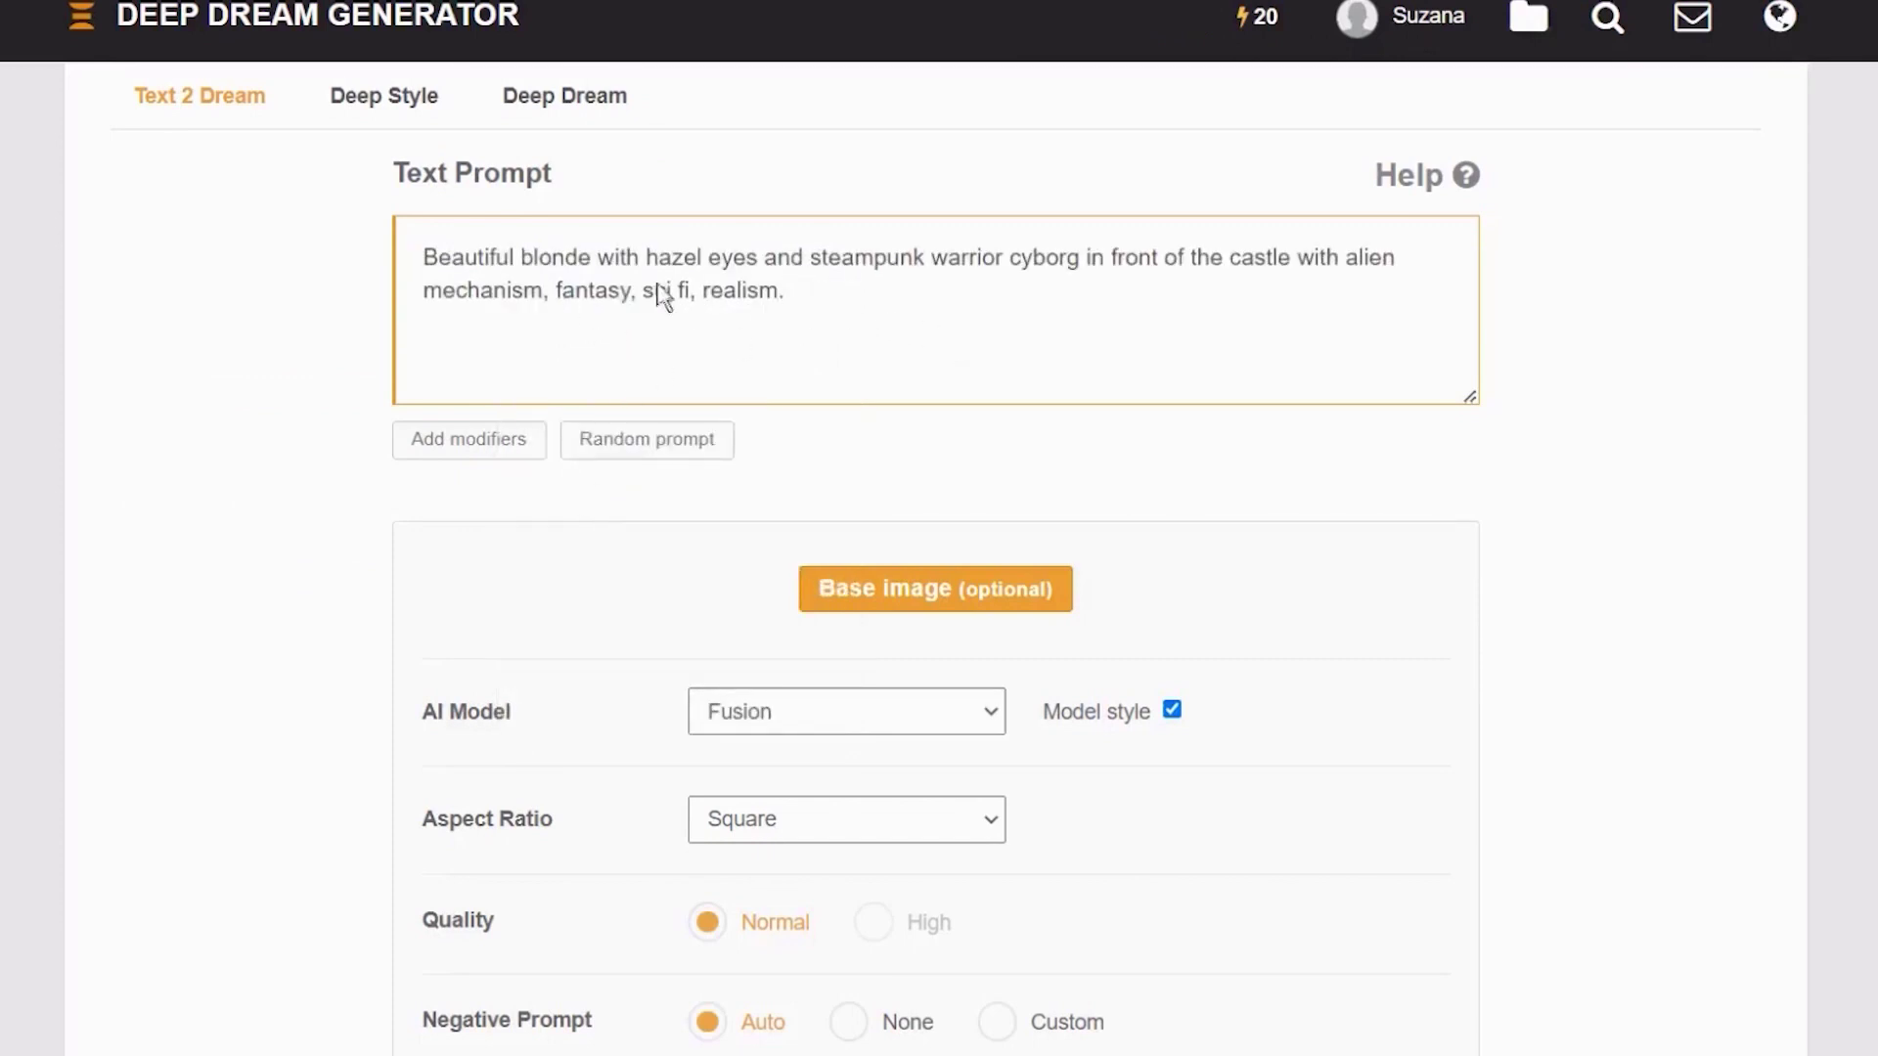
click(935, 588)
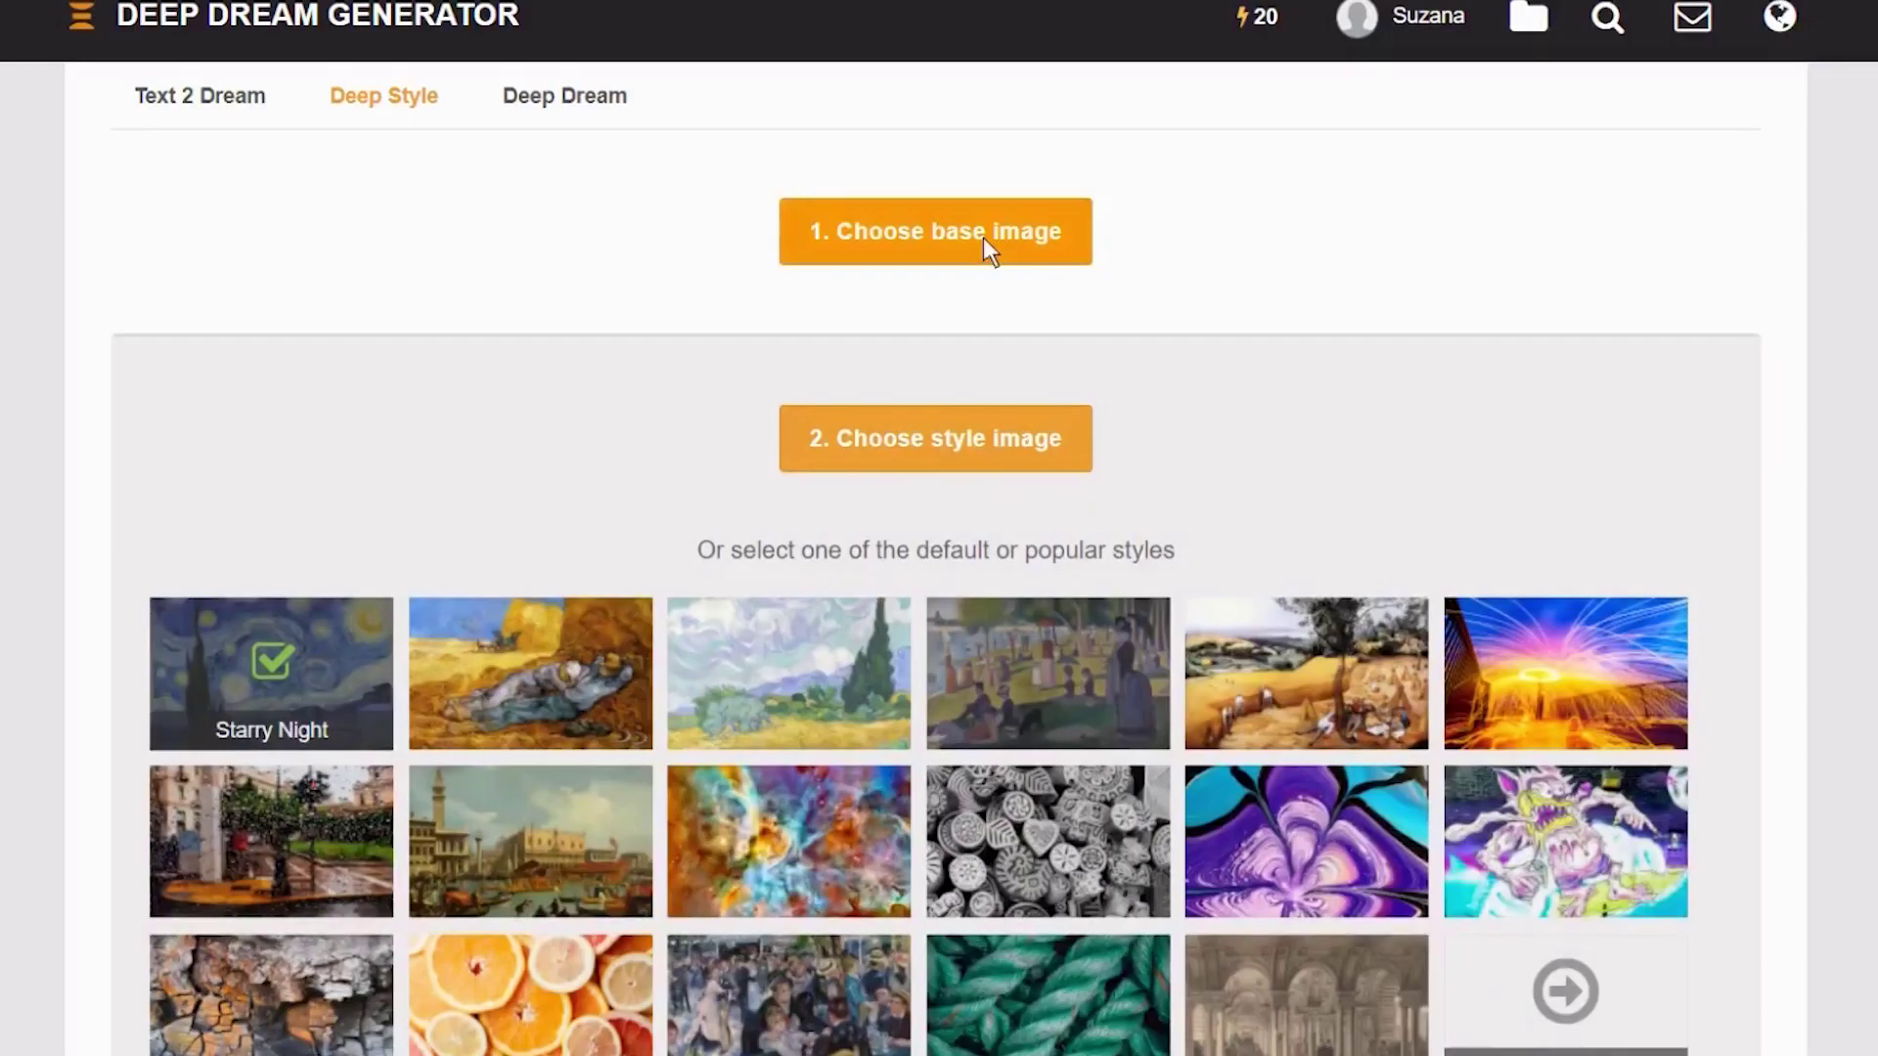
scroll(988, 708, down, 1)
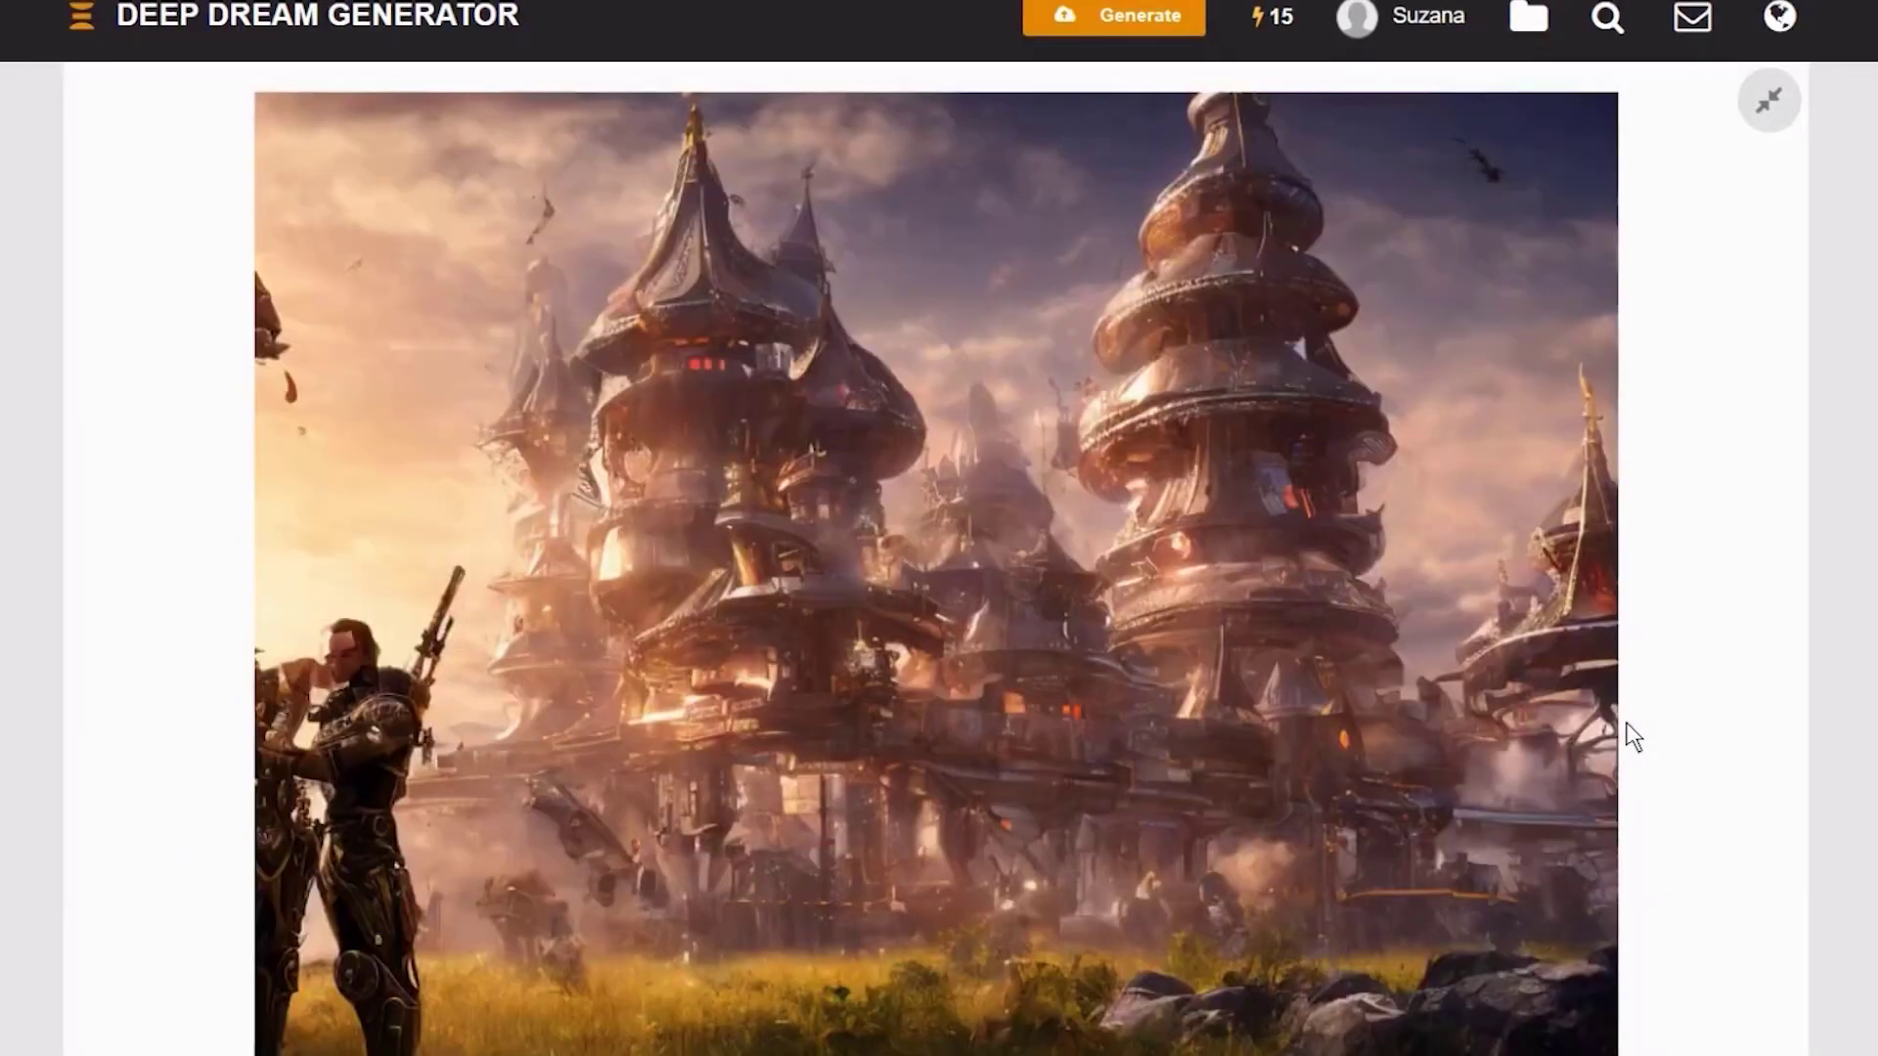
Scroll through the regenerated blonde steampunk warrior images.
scroll(1584, 743, down, 3)
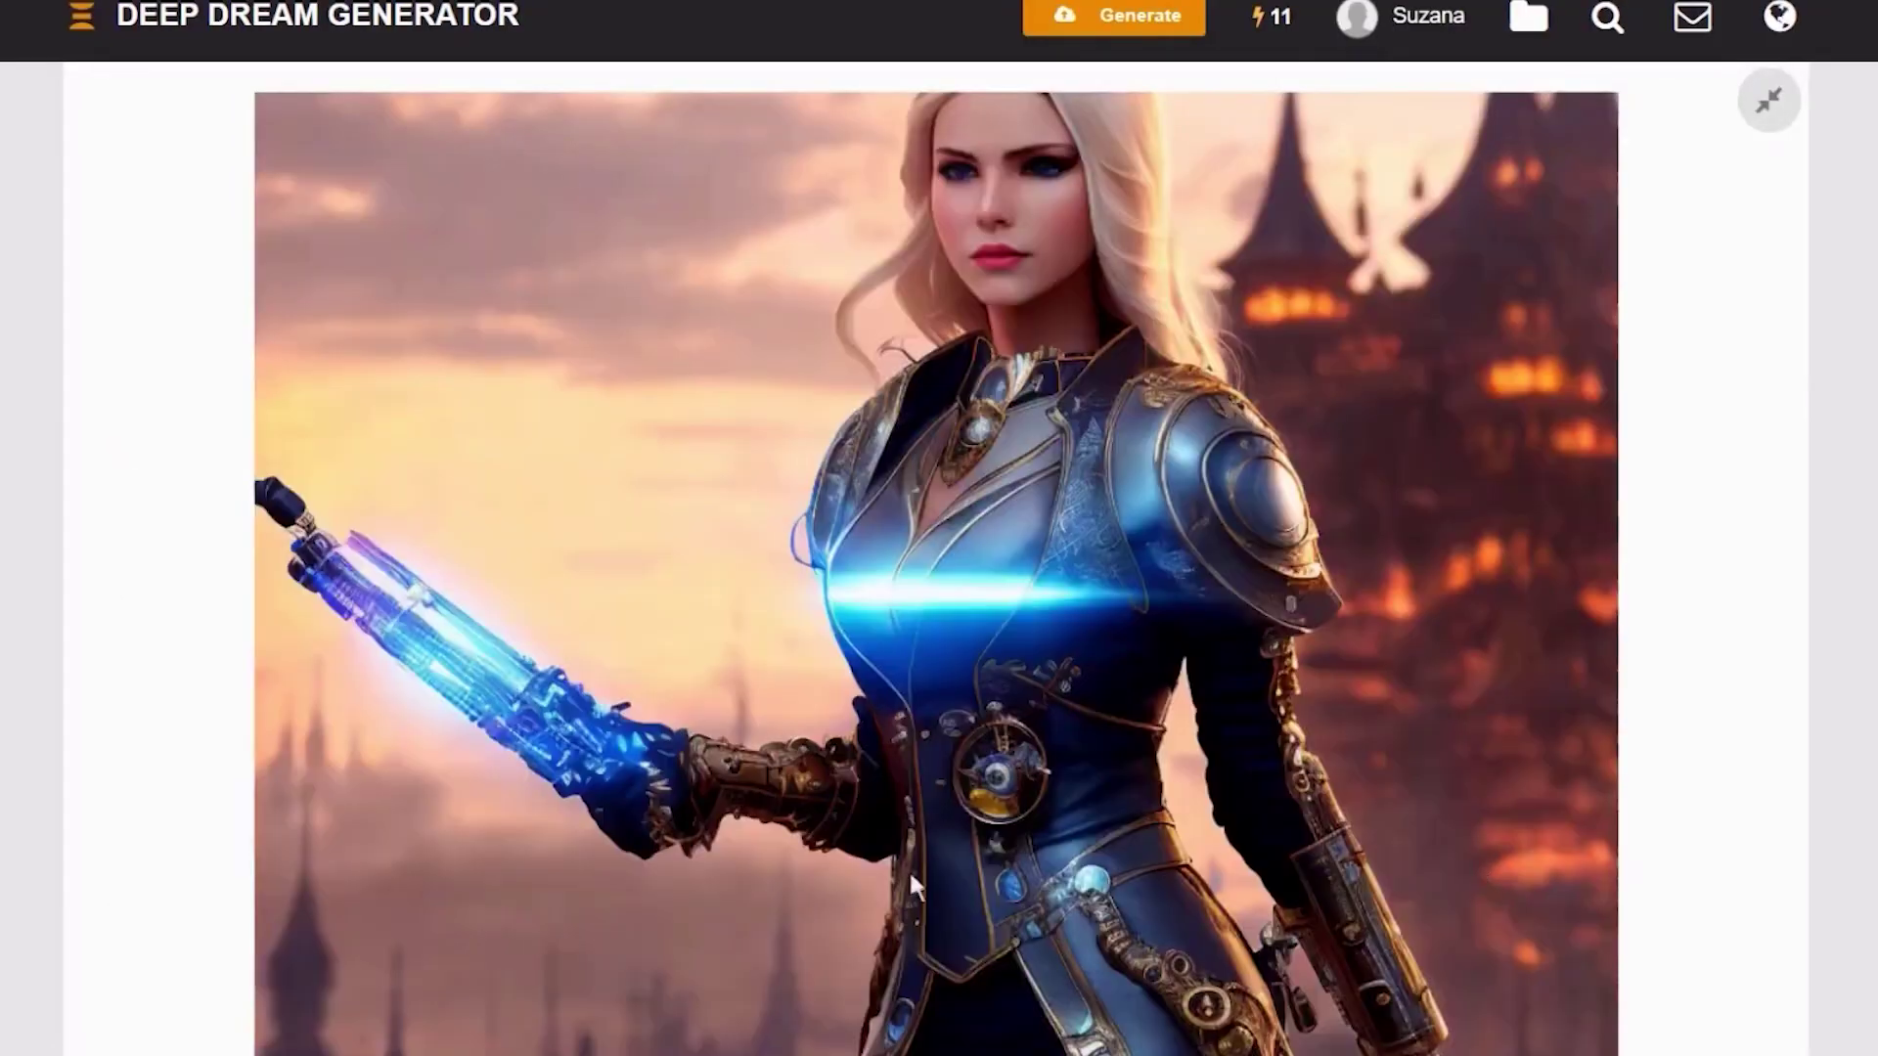
scroll(1580, 675, down, 3)
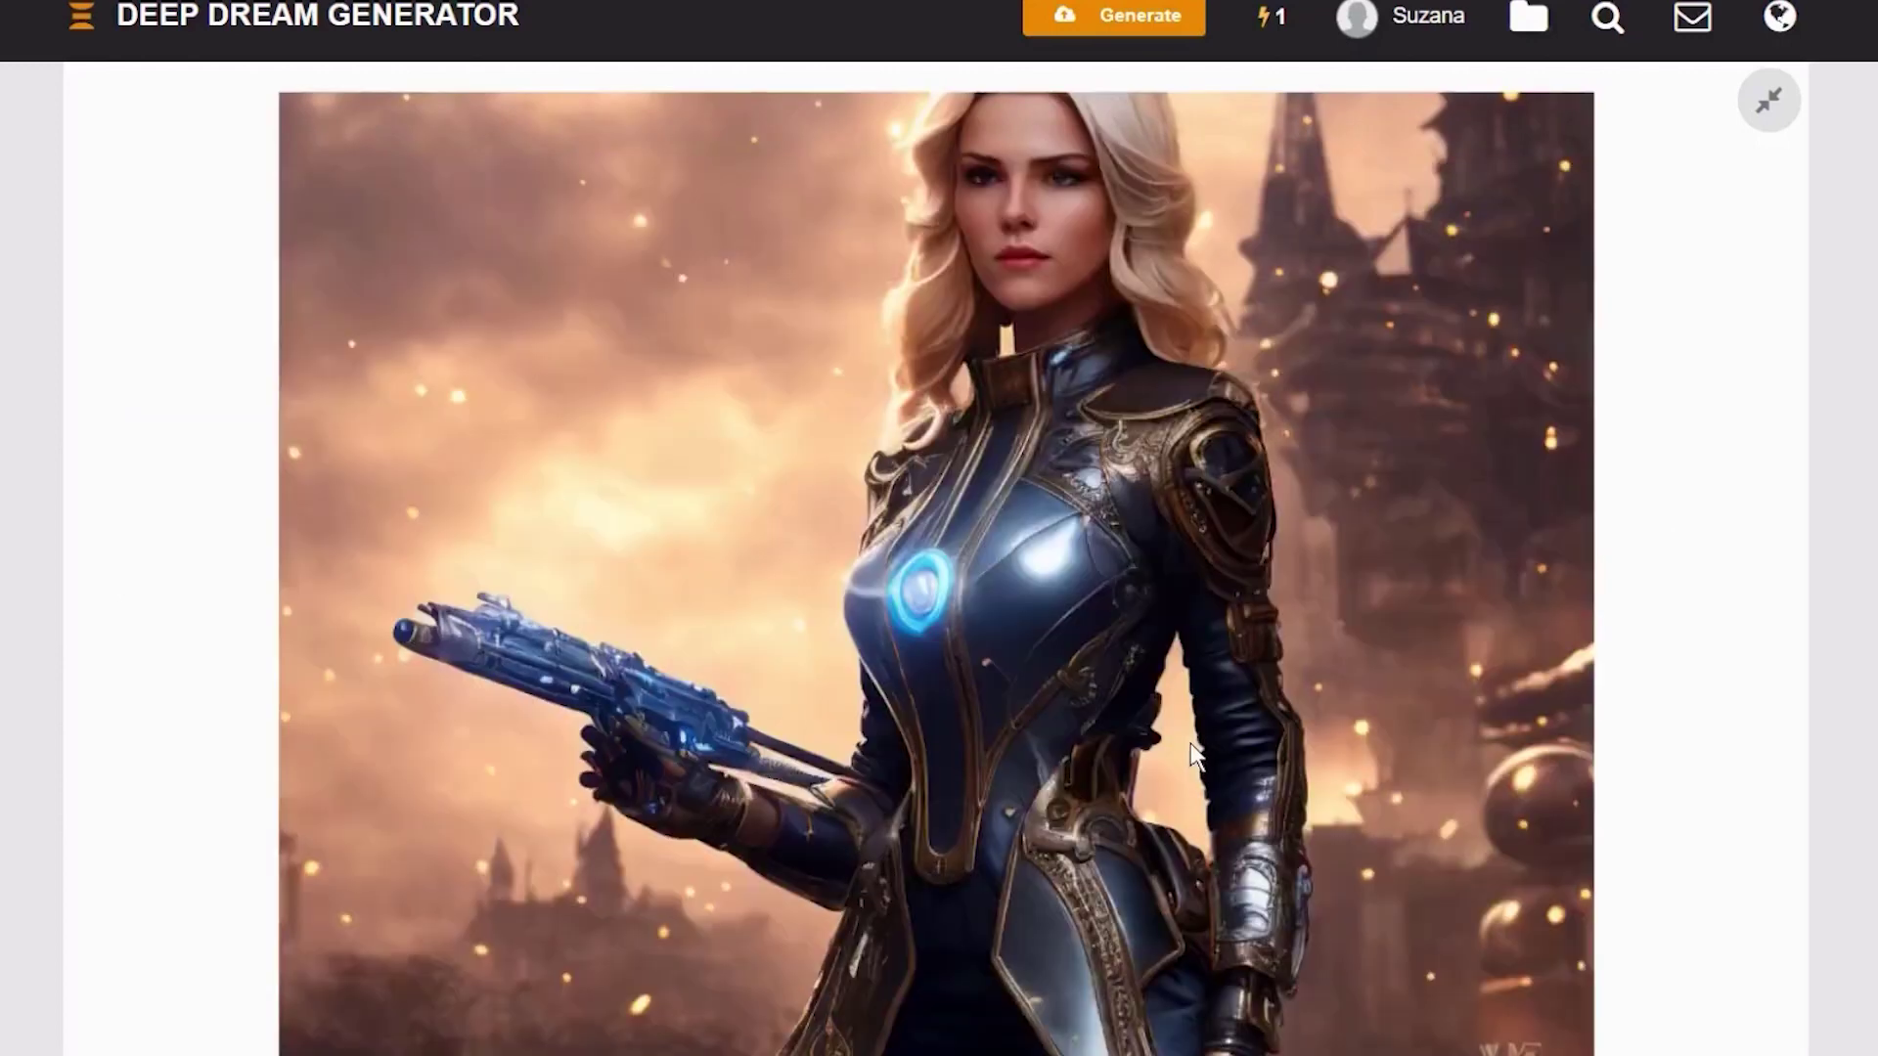
scroll(1128, 601, down, 3)
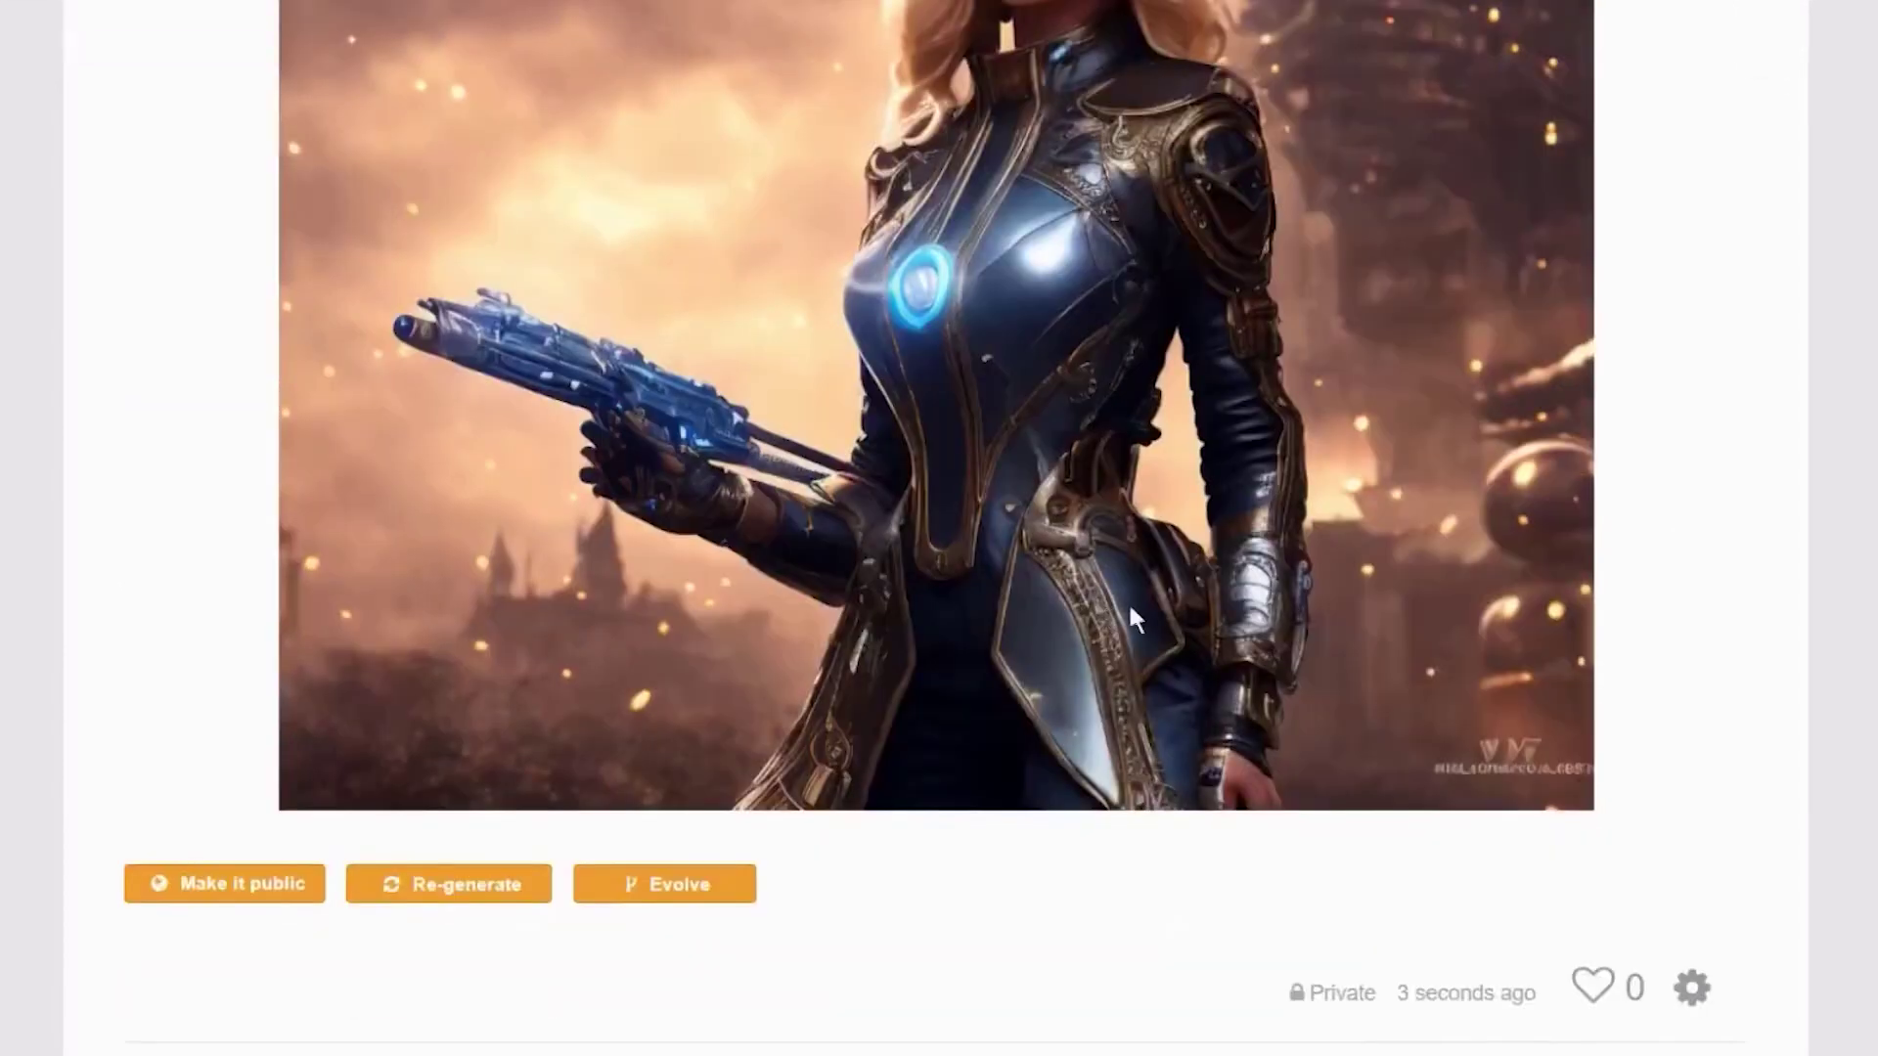
scroll(1132, 602, up, 3)
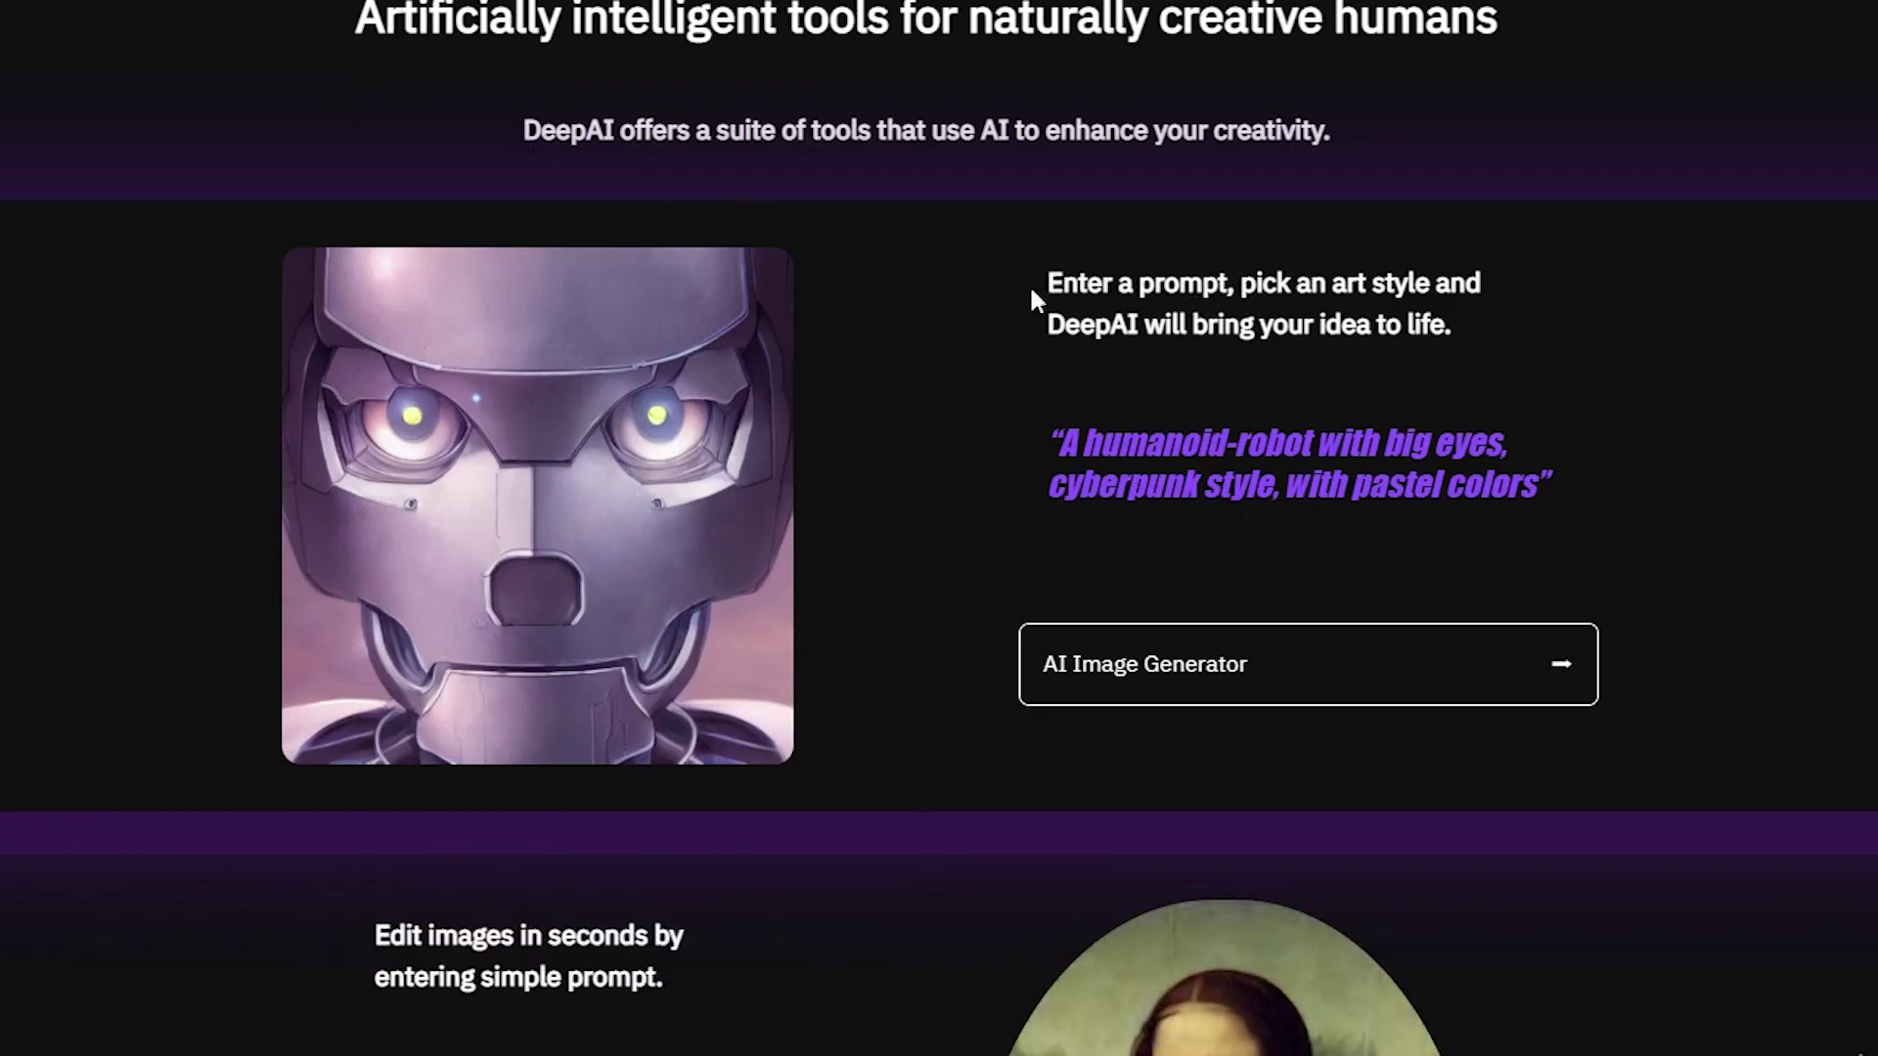
In DeepAI's AI Image Generator, edit the sad fox prompt and generate a new image.
click(1479, 636)
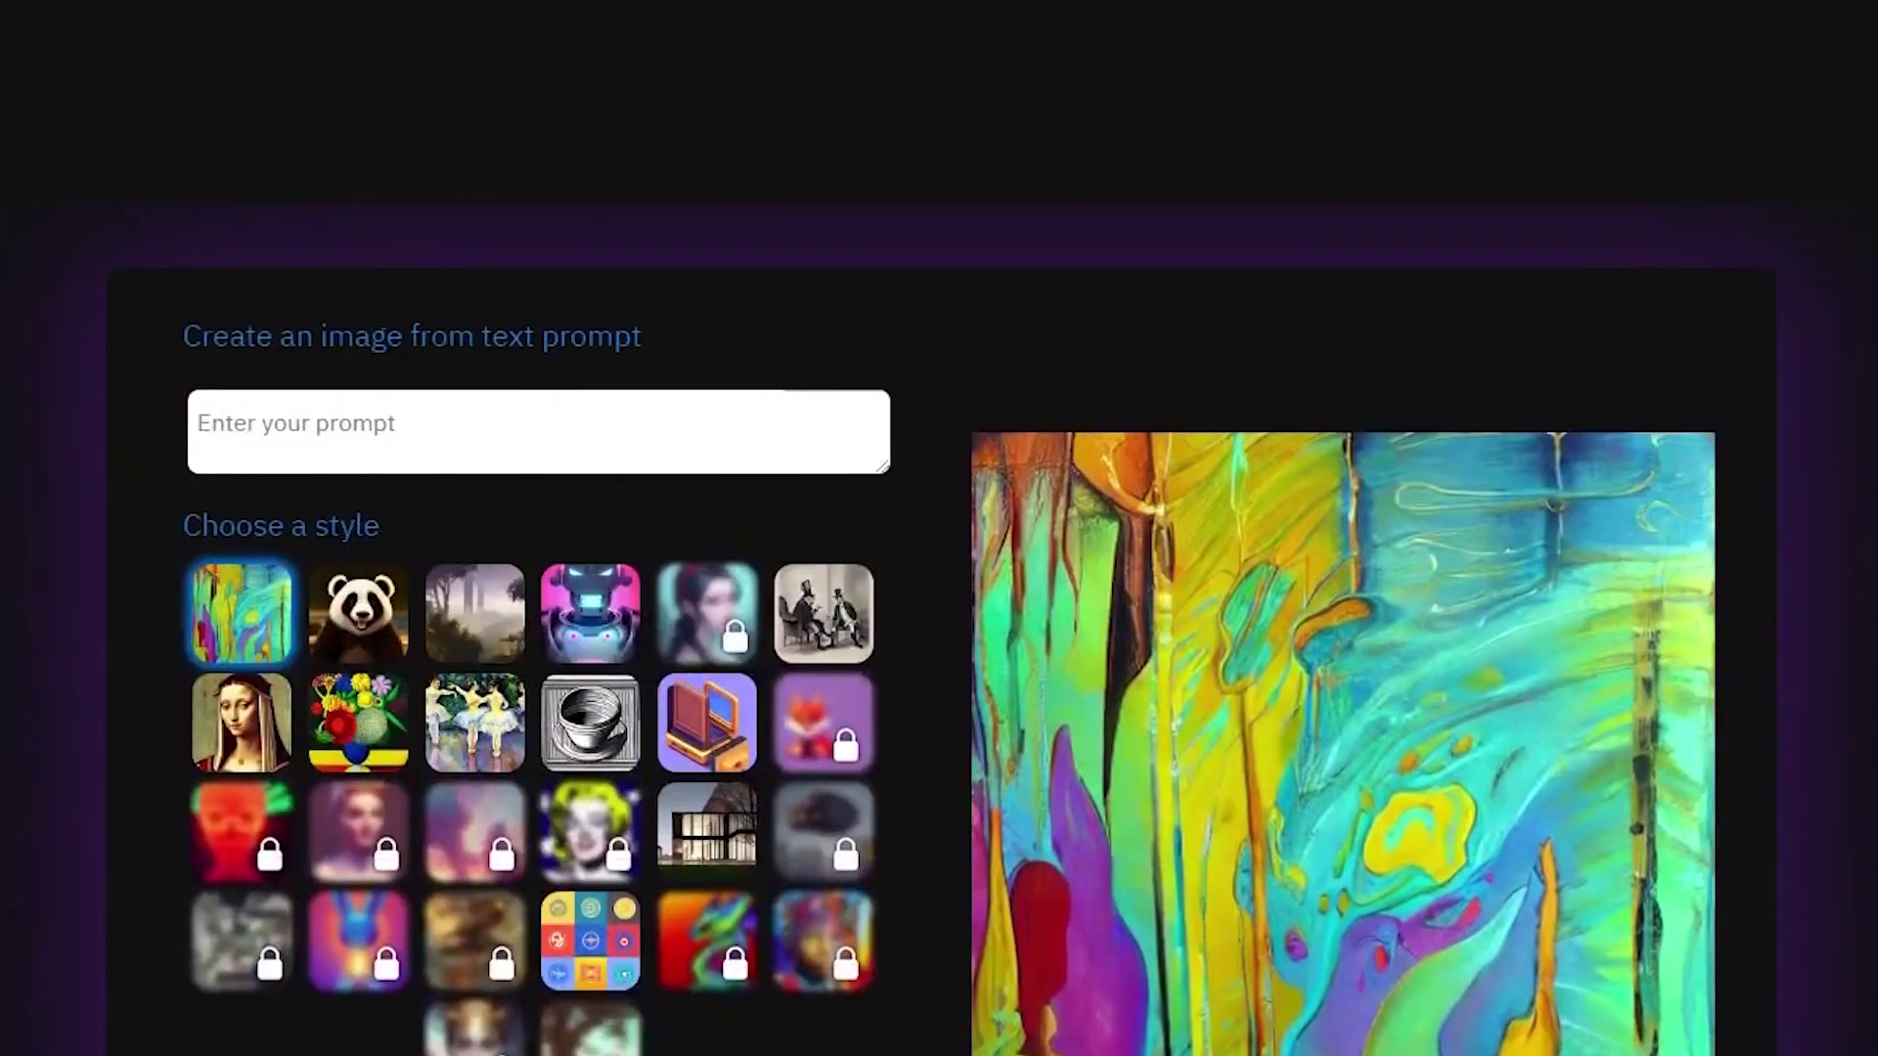
scroll(939, 586, down, 3)
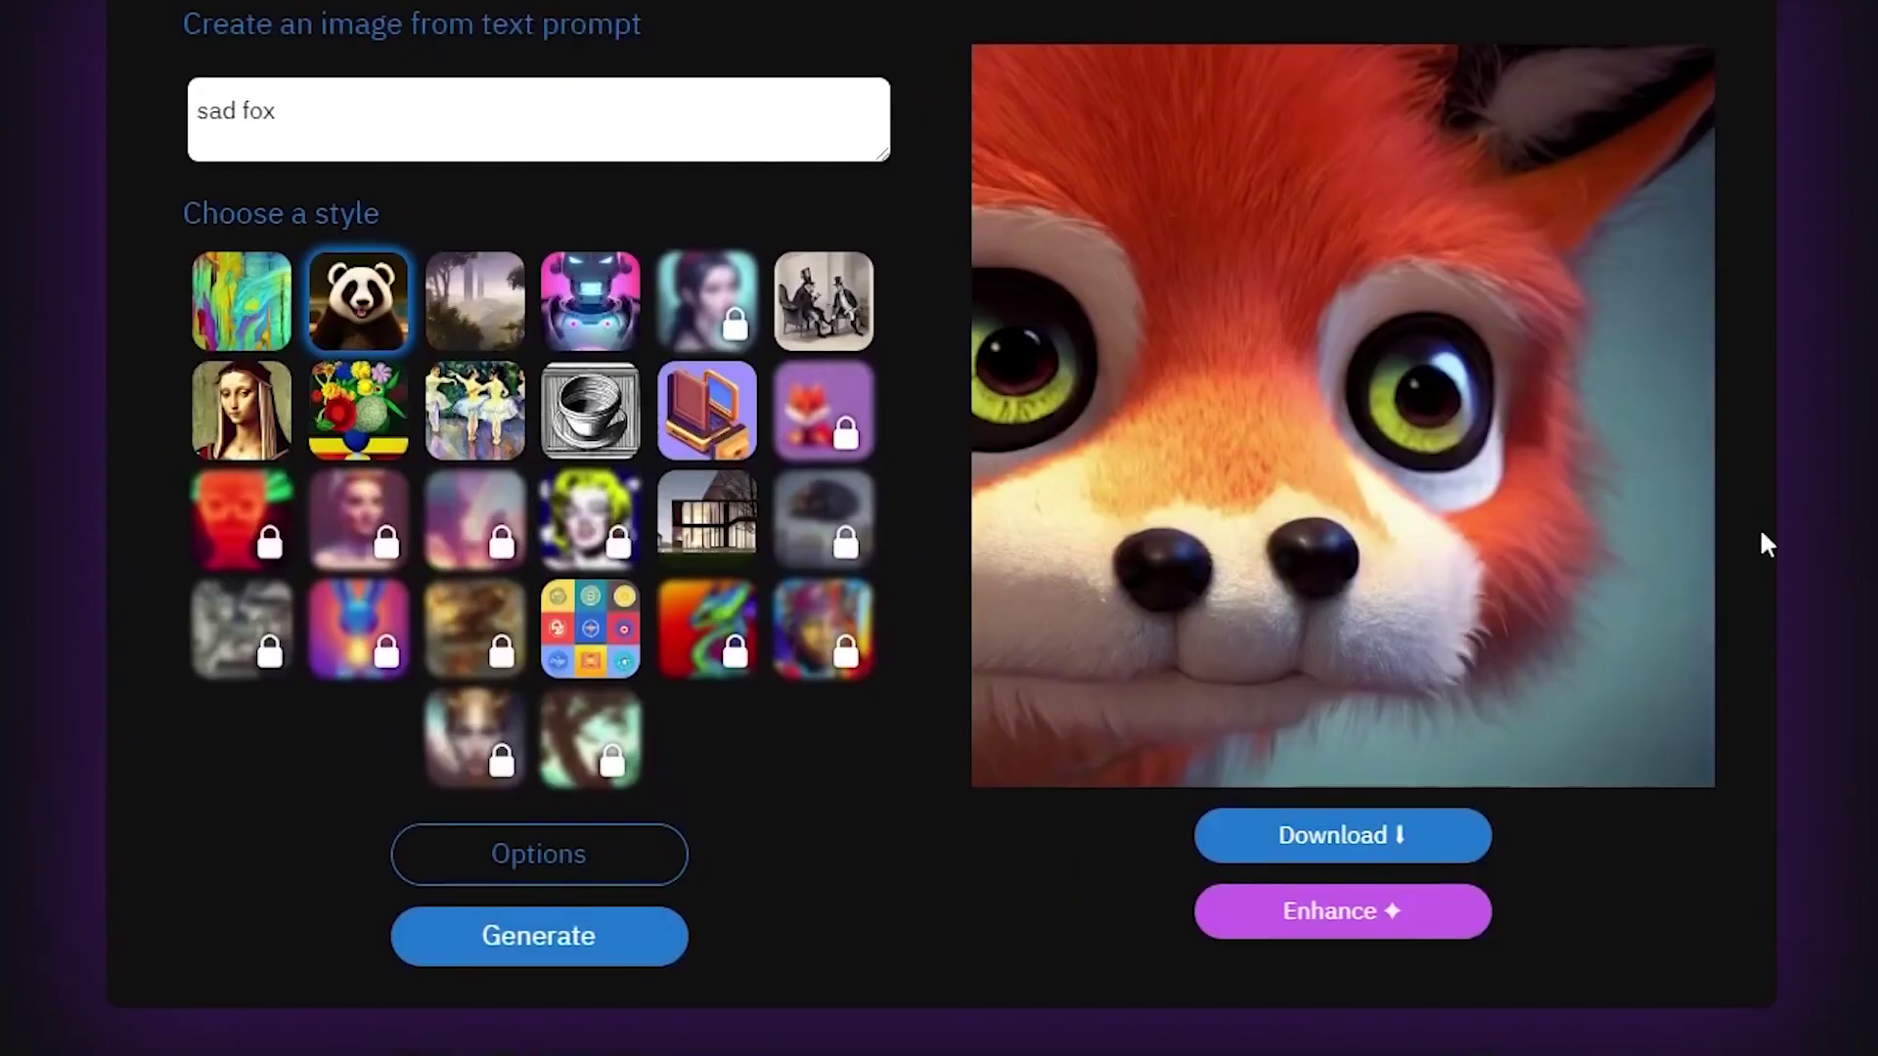
click(319, 133)
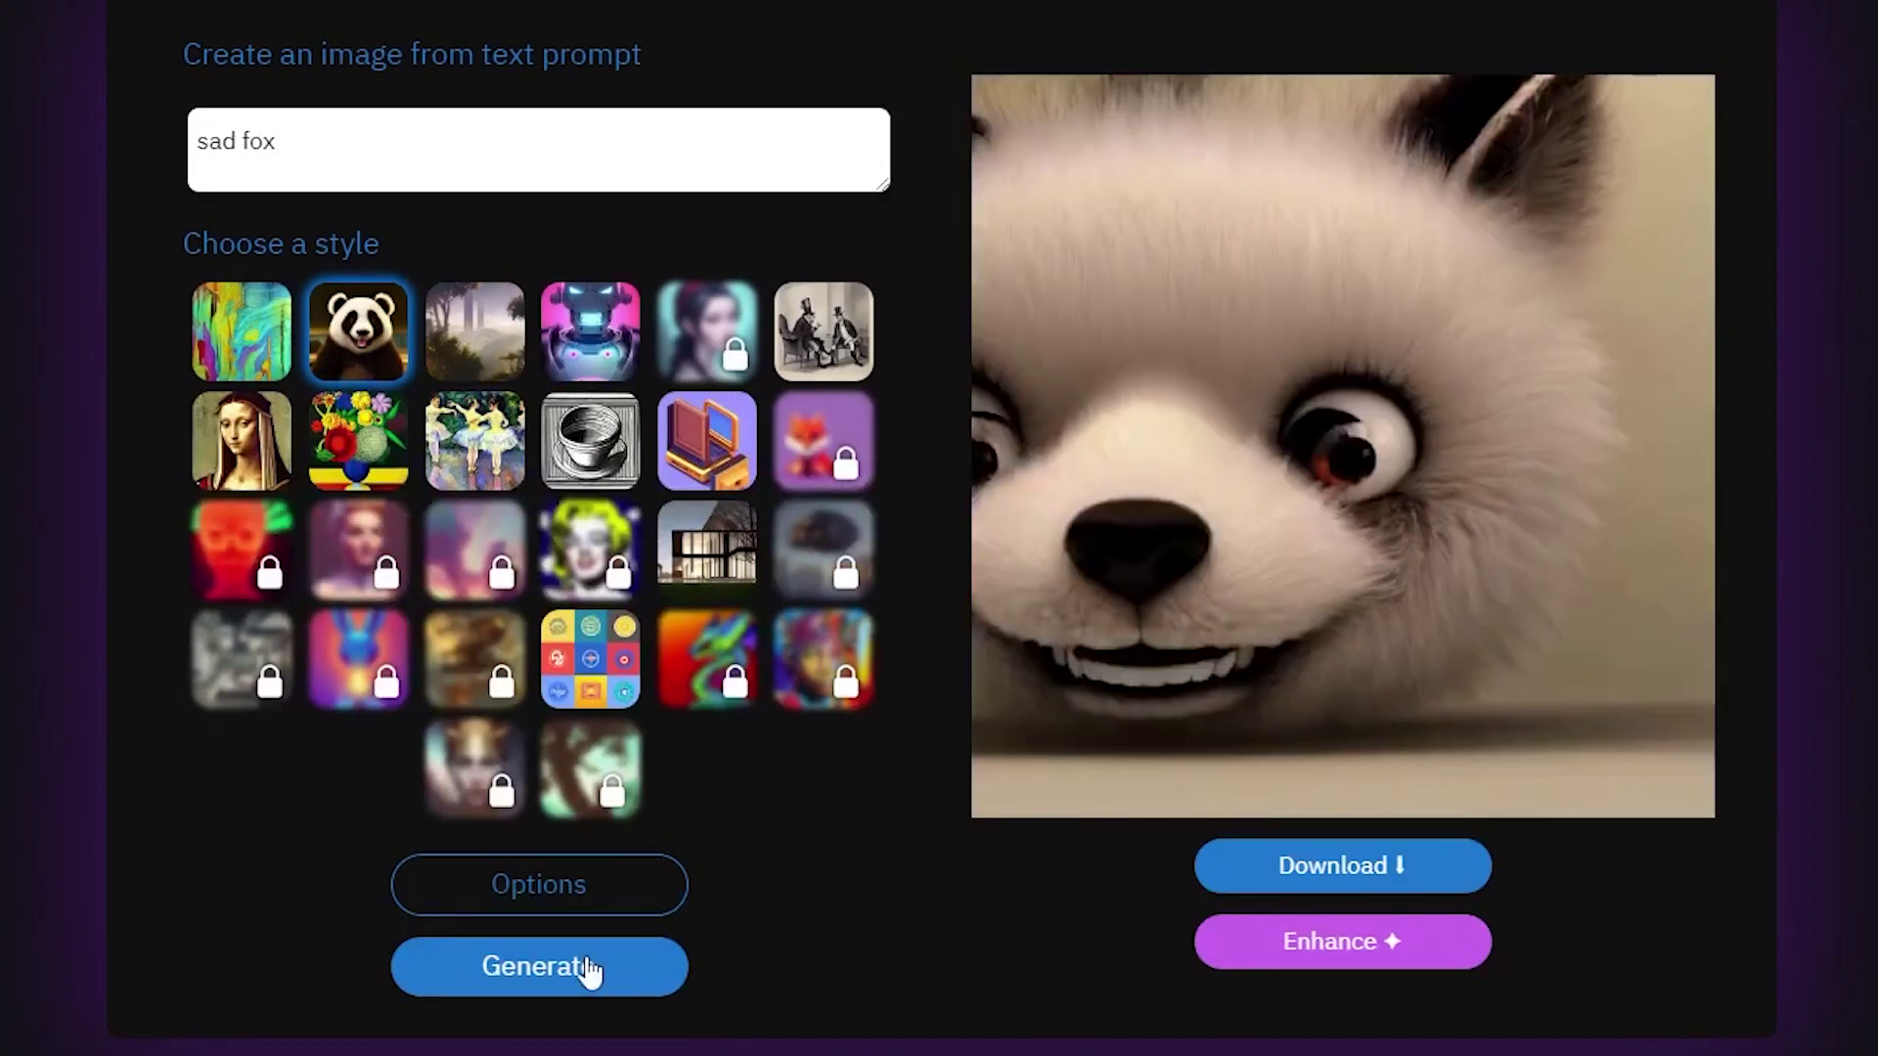
click(1331, 958)
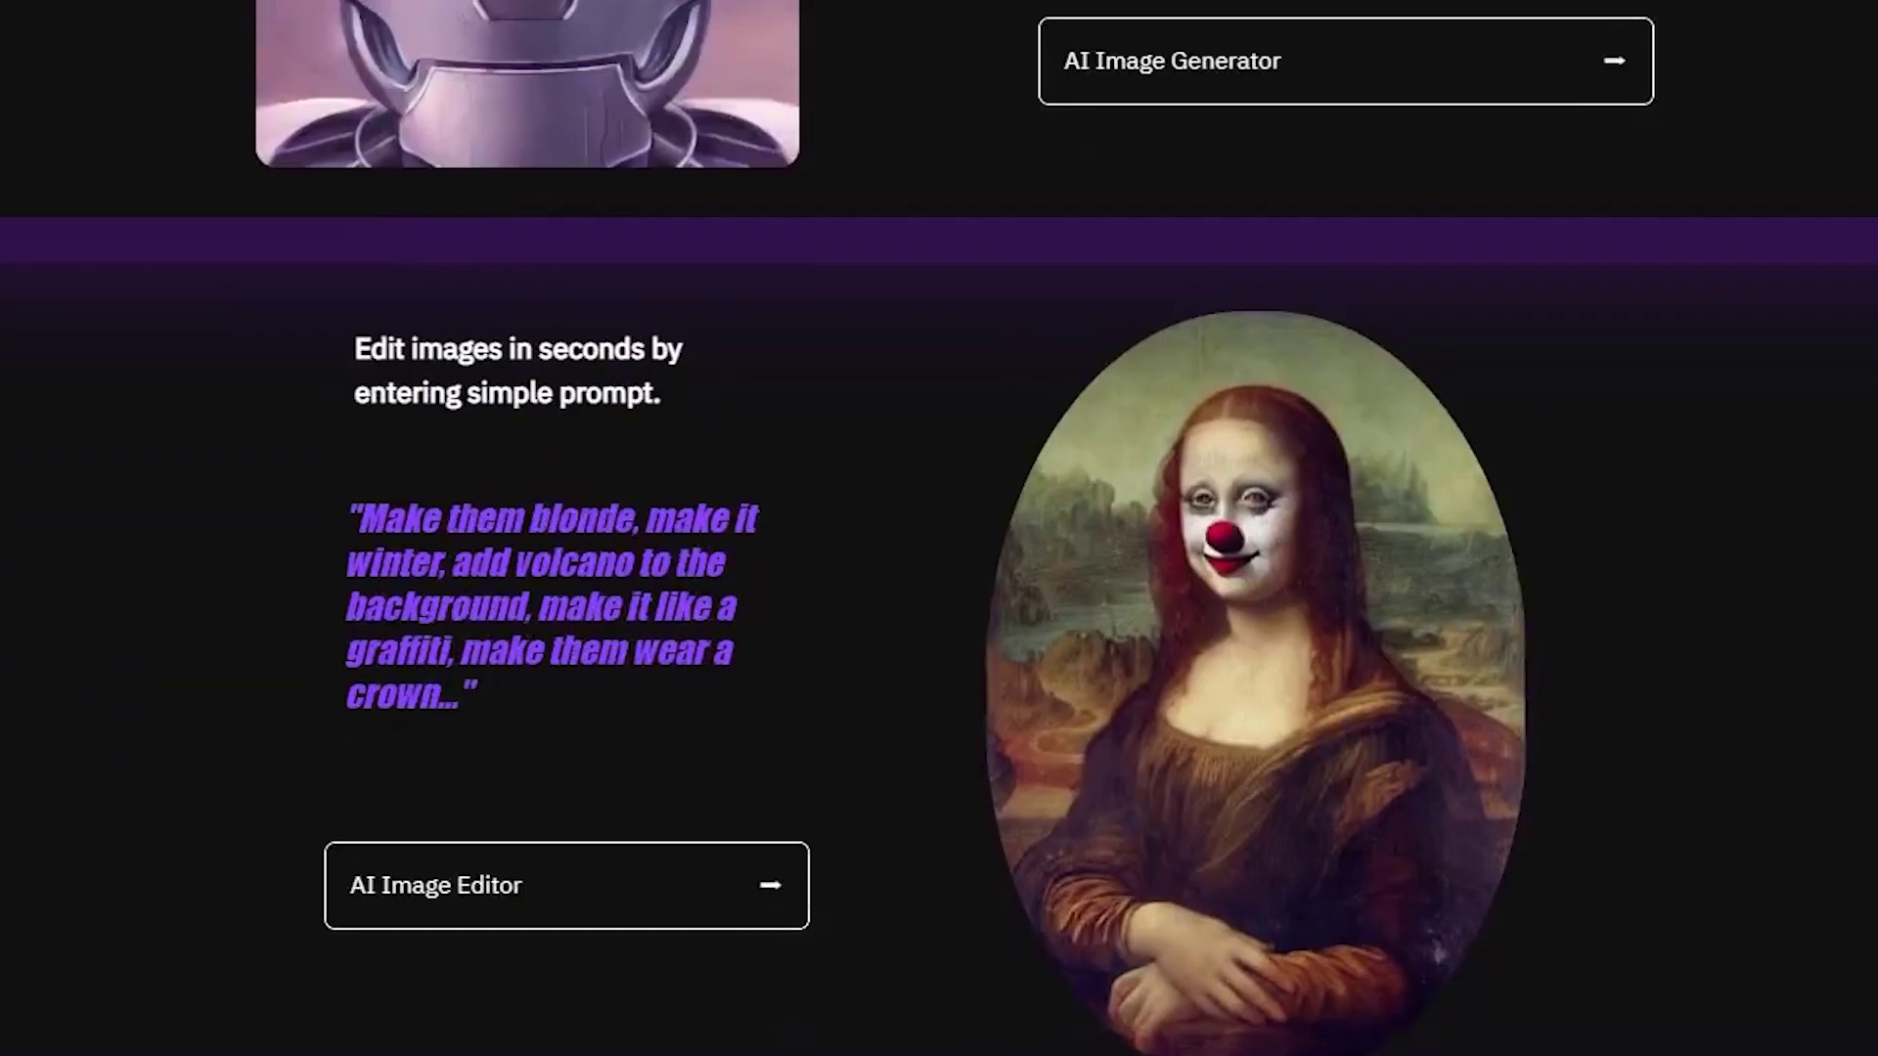
scroll(939, 528, down, 13)
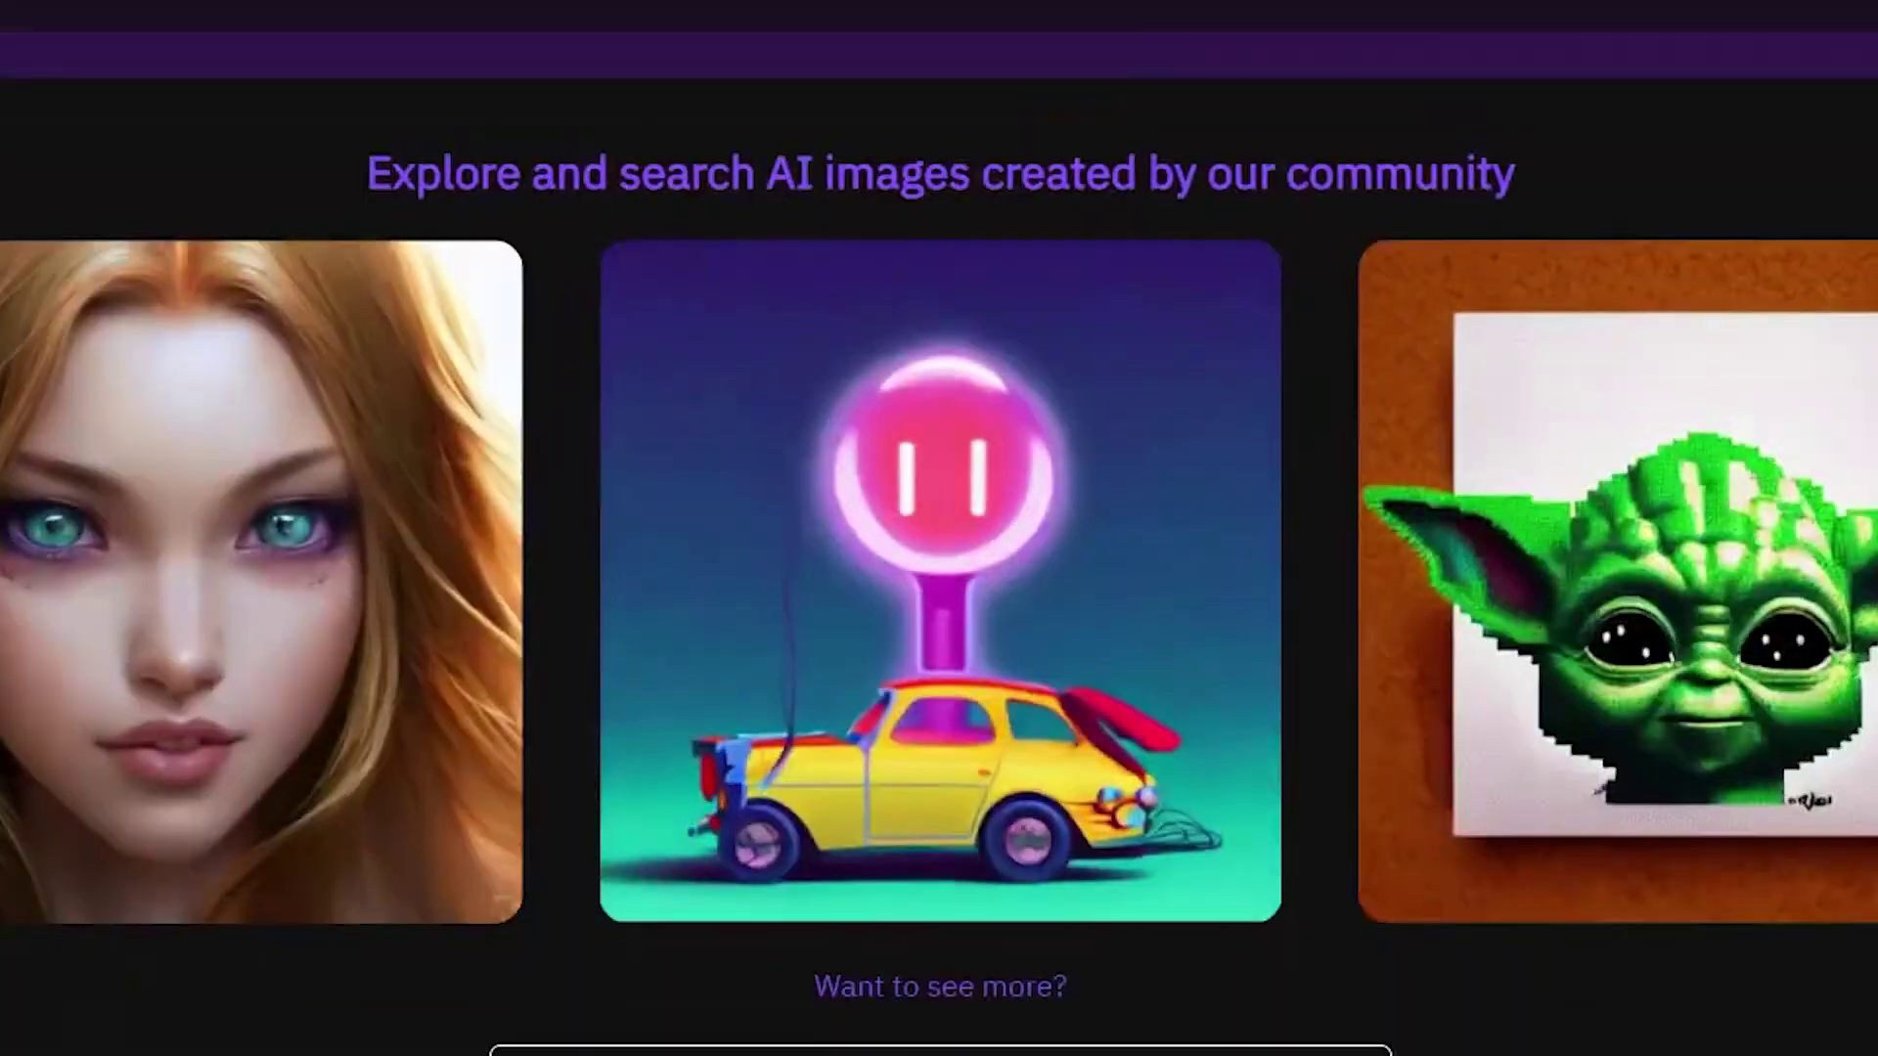
scroll(939, 528, down, 20)
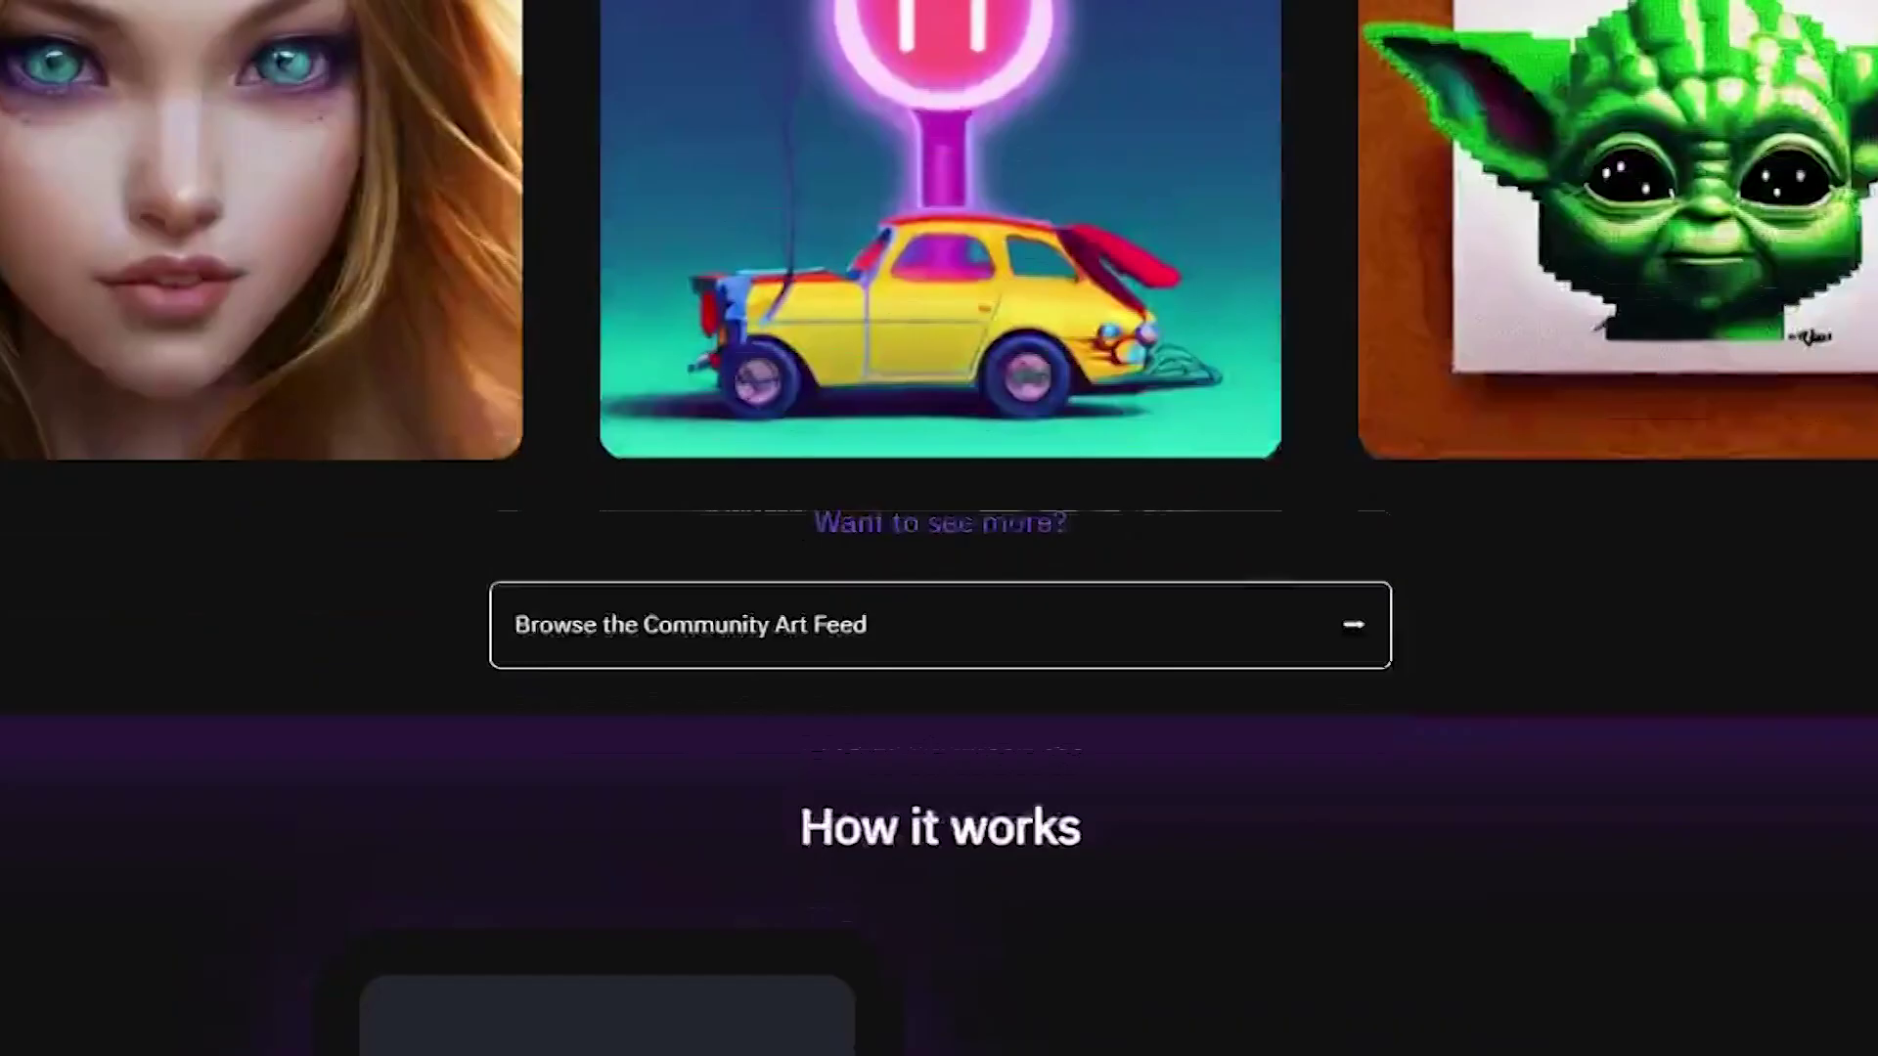
scroll(938, 528, down, 3)
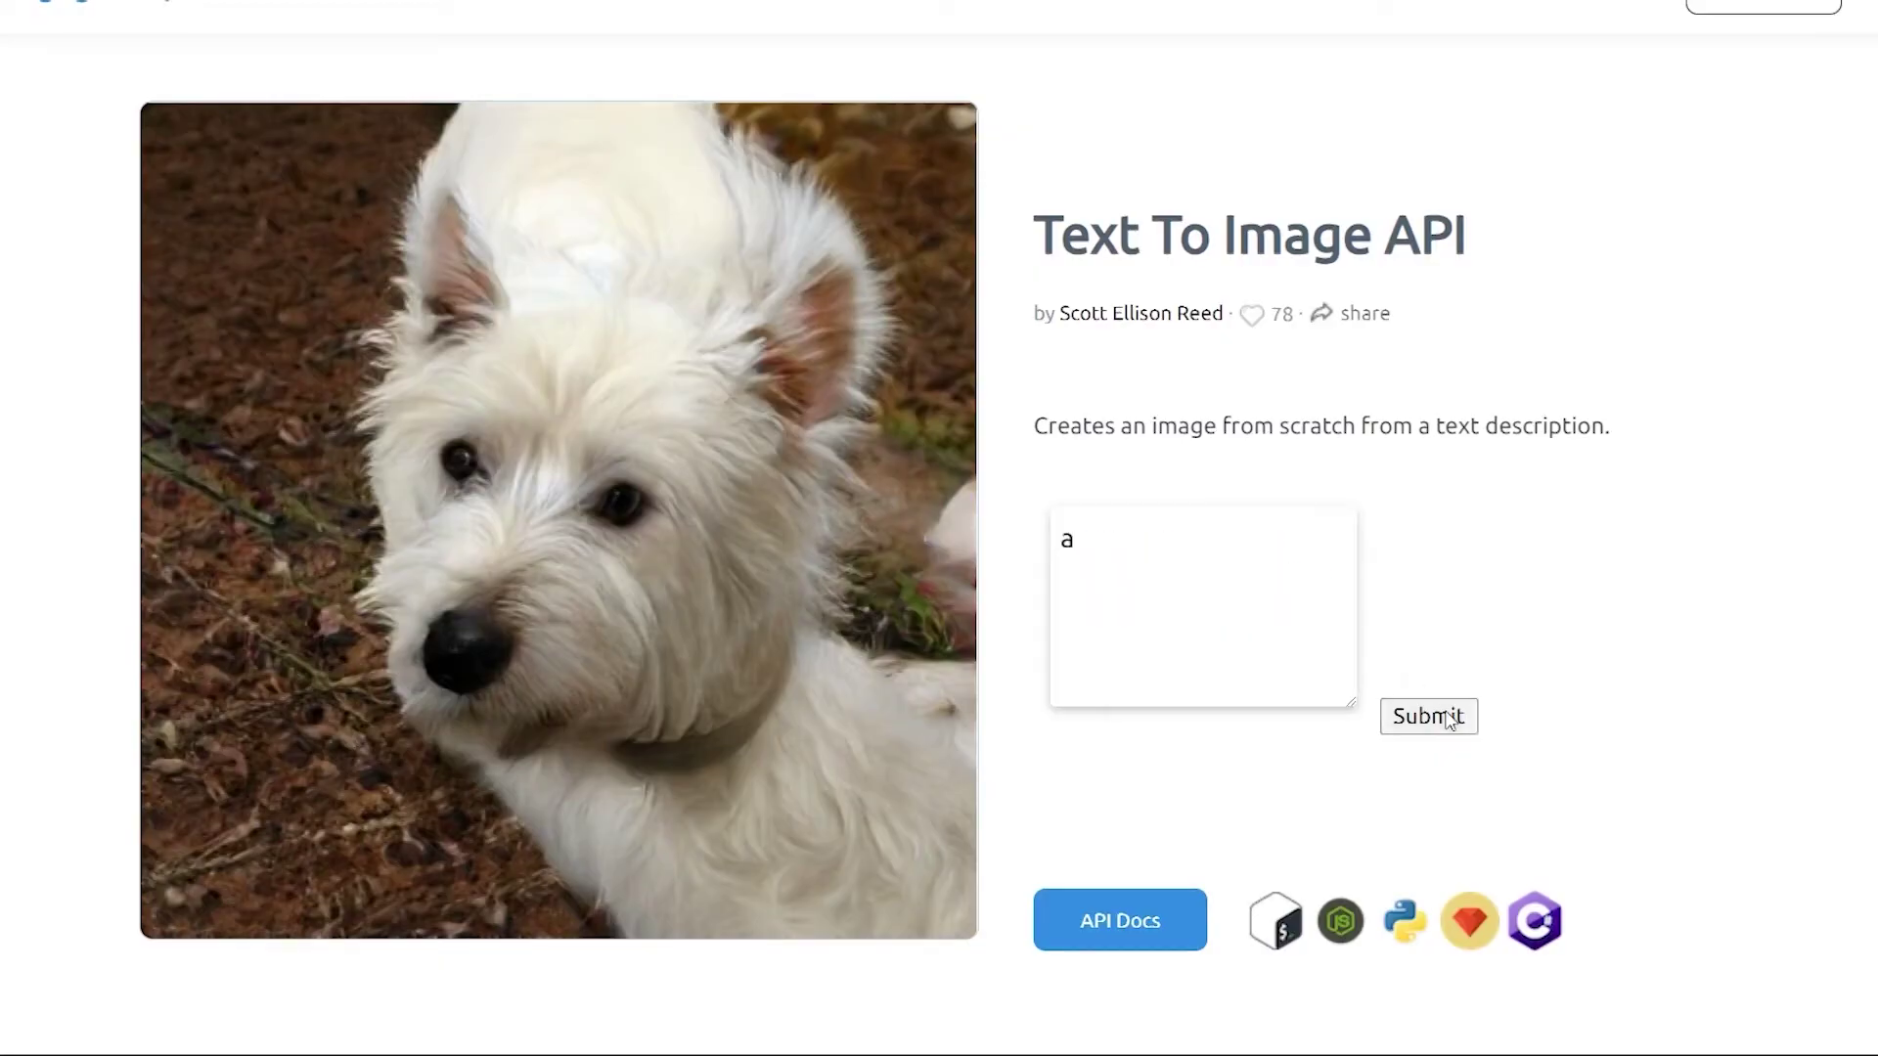
Submit the Text To Image API prompt, then resubmit it with a string of a's.
click(1448, 718)
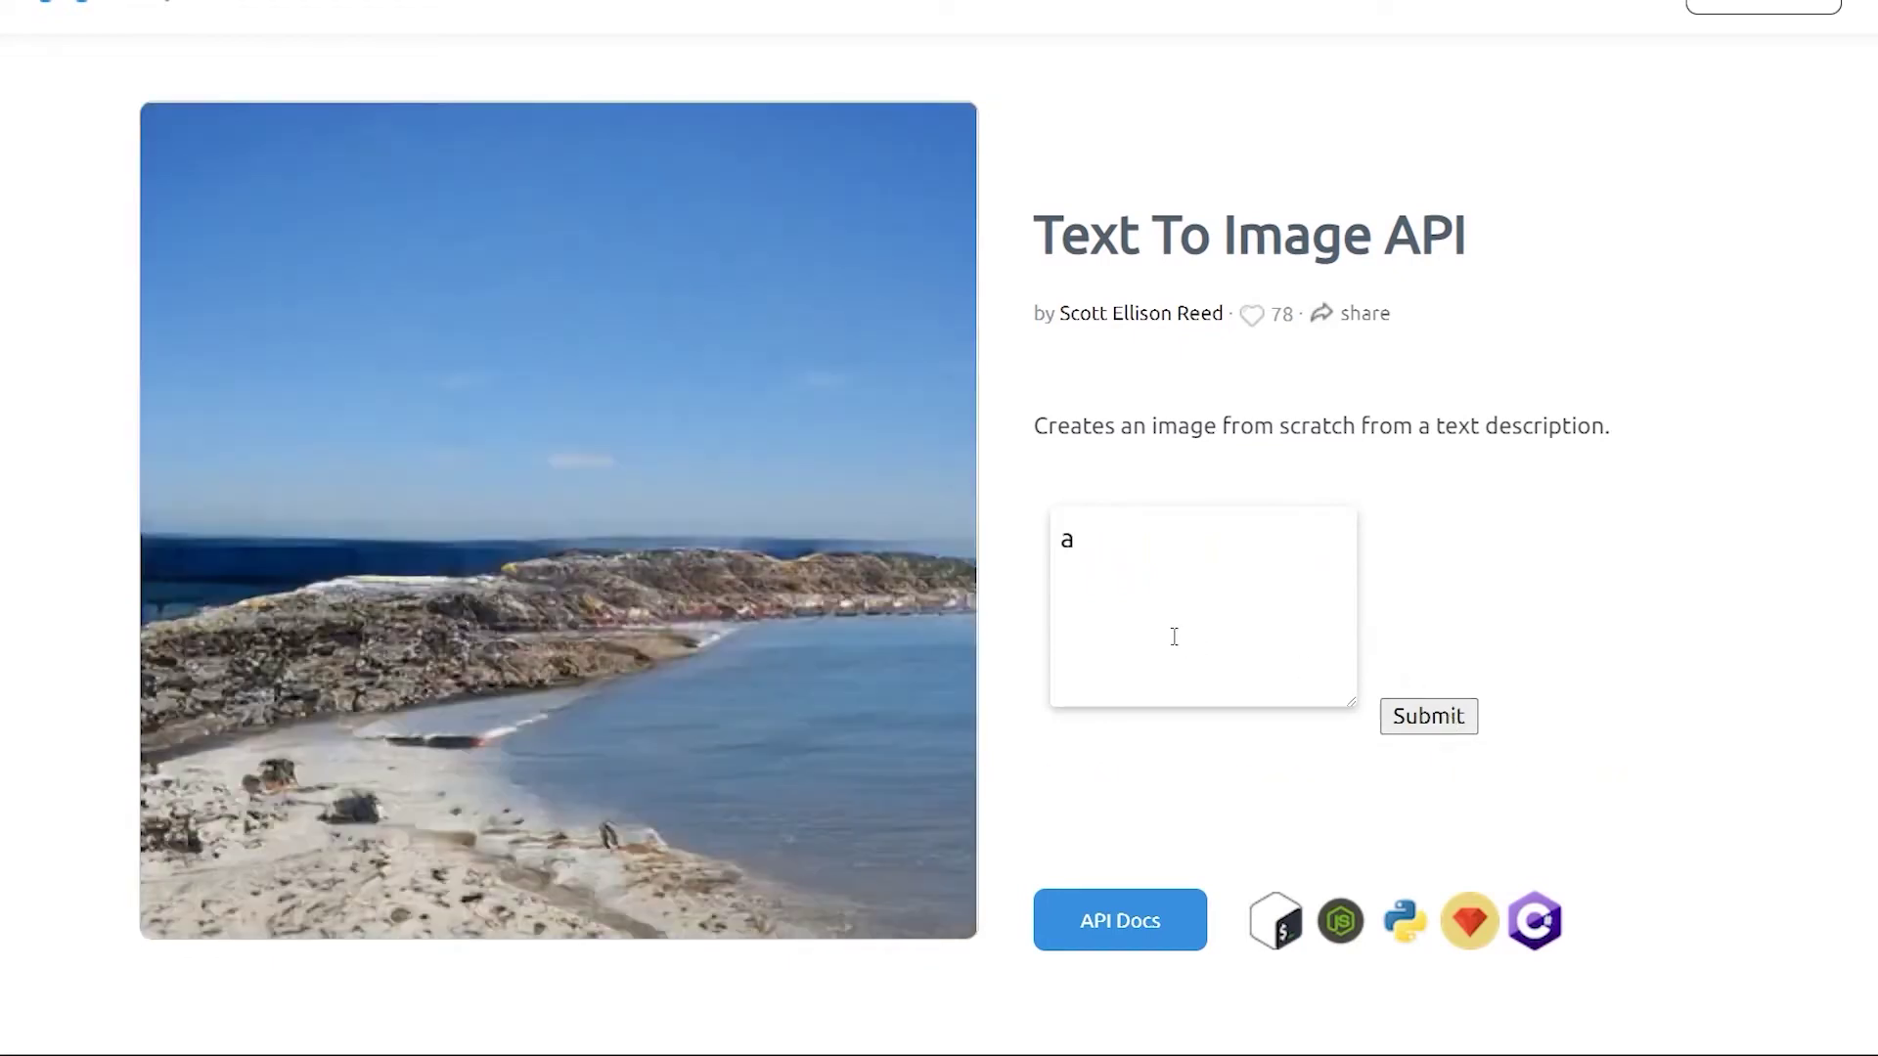
click(1174, 637)
text(aaaaaaaaaaaaaaaaaaaaaaaaaaaaaaa)
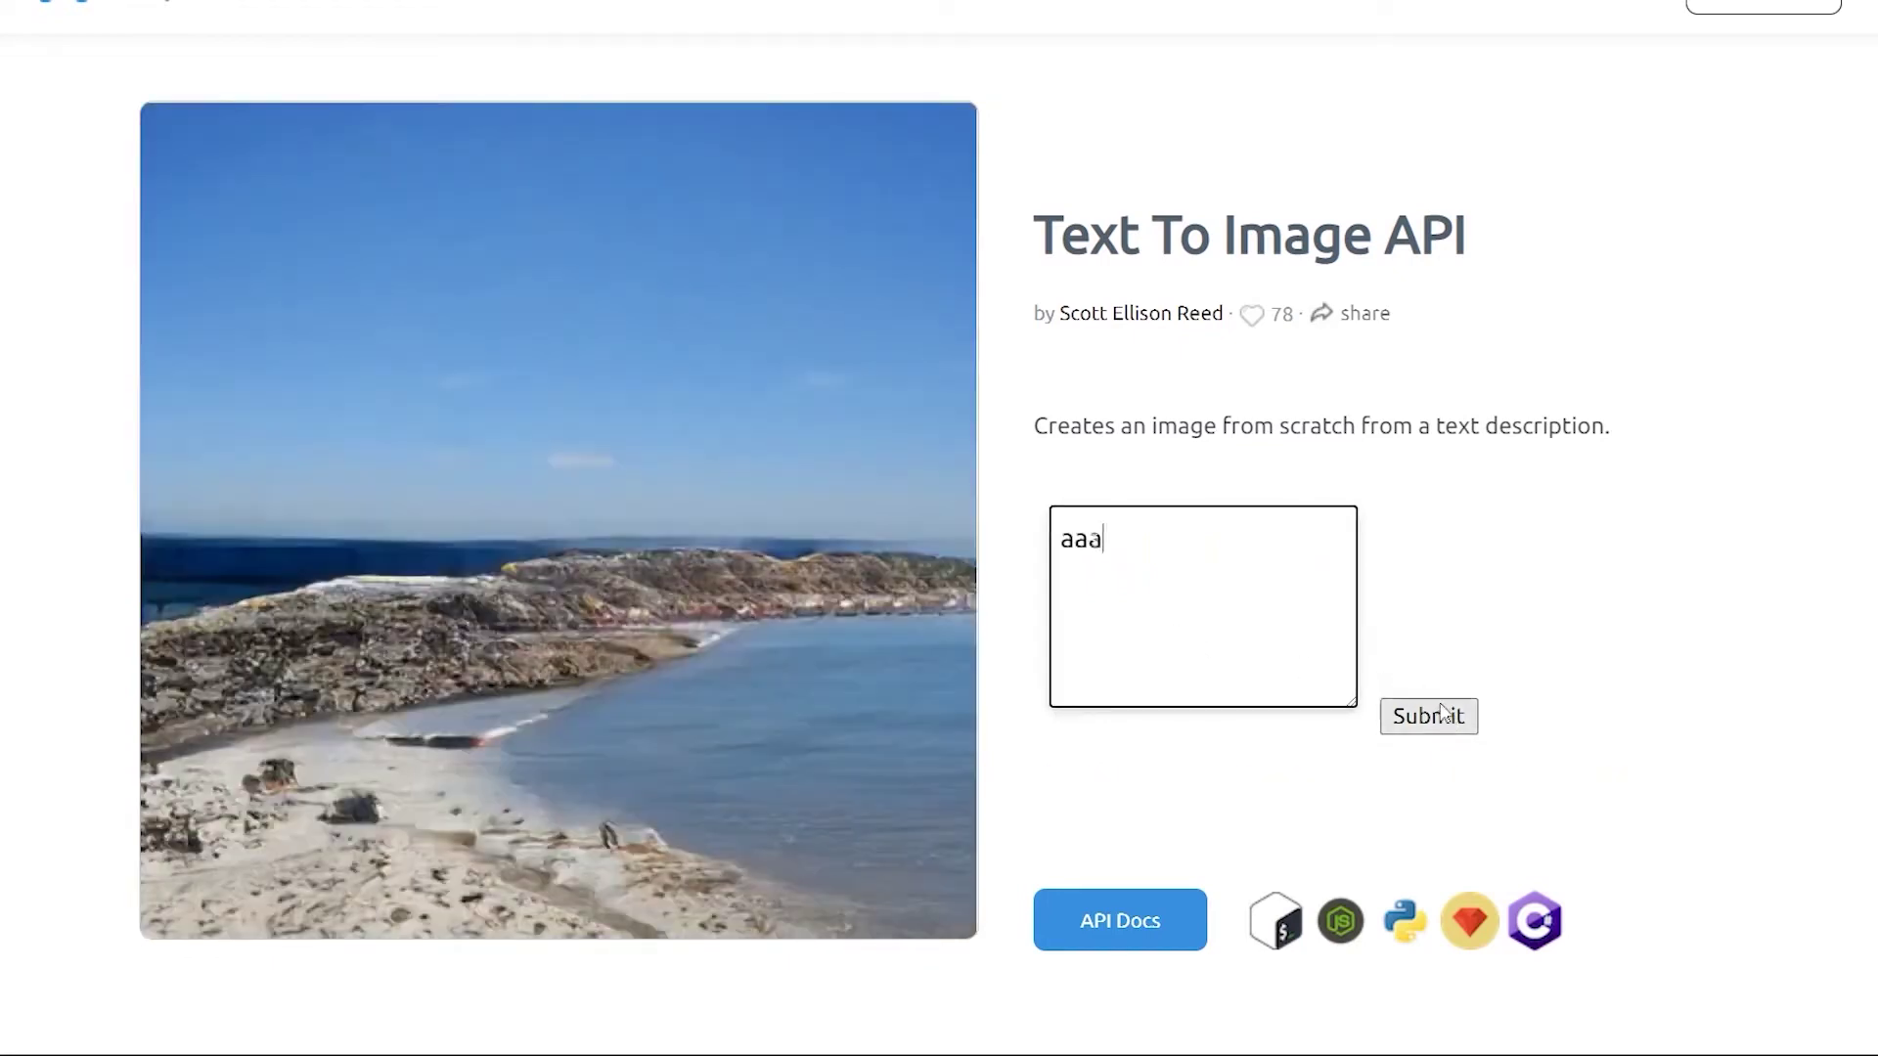
click(1436, 714)
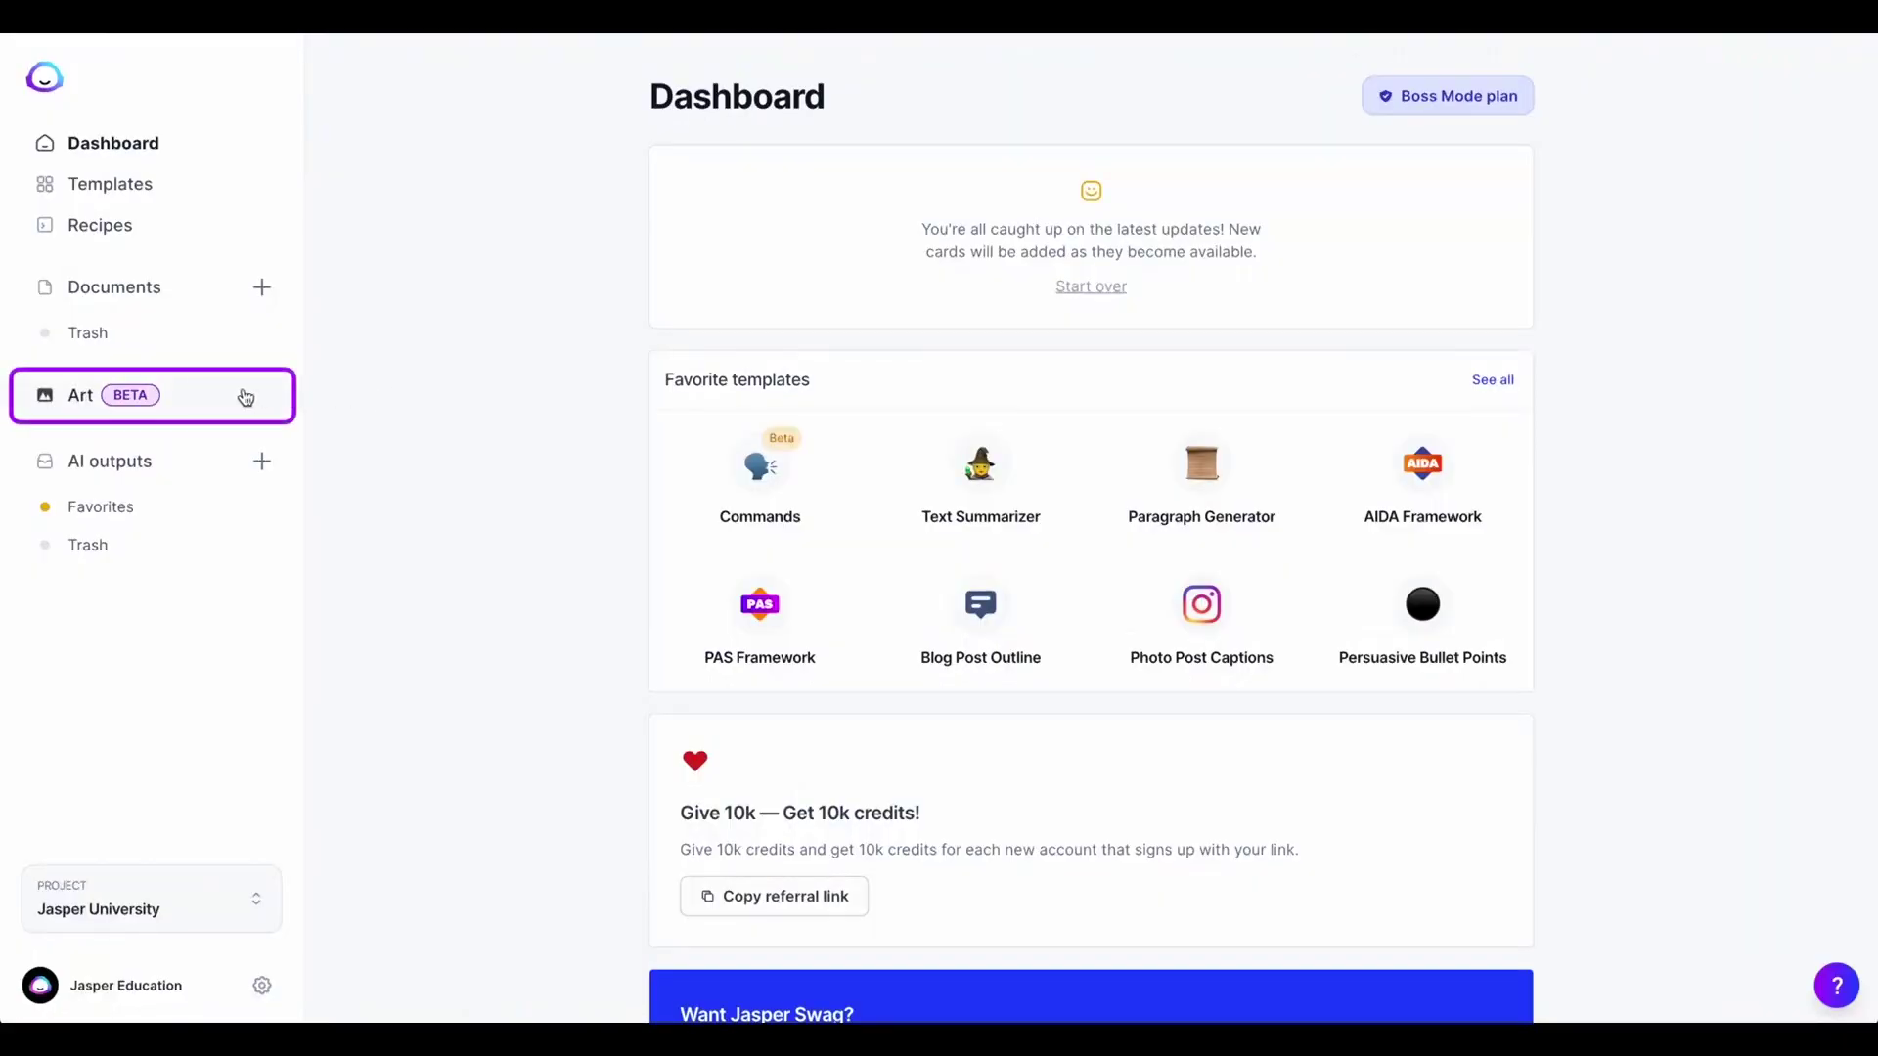
In Jasper Art, edit the prompt and enlarge the cowboys vs aliens, sunflower and Batmobile results.
click(245, 396)
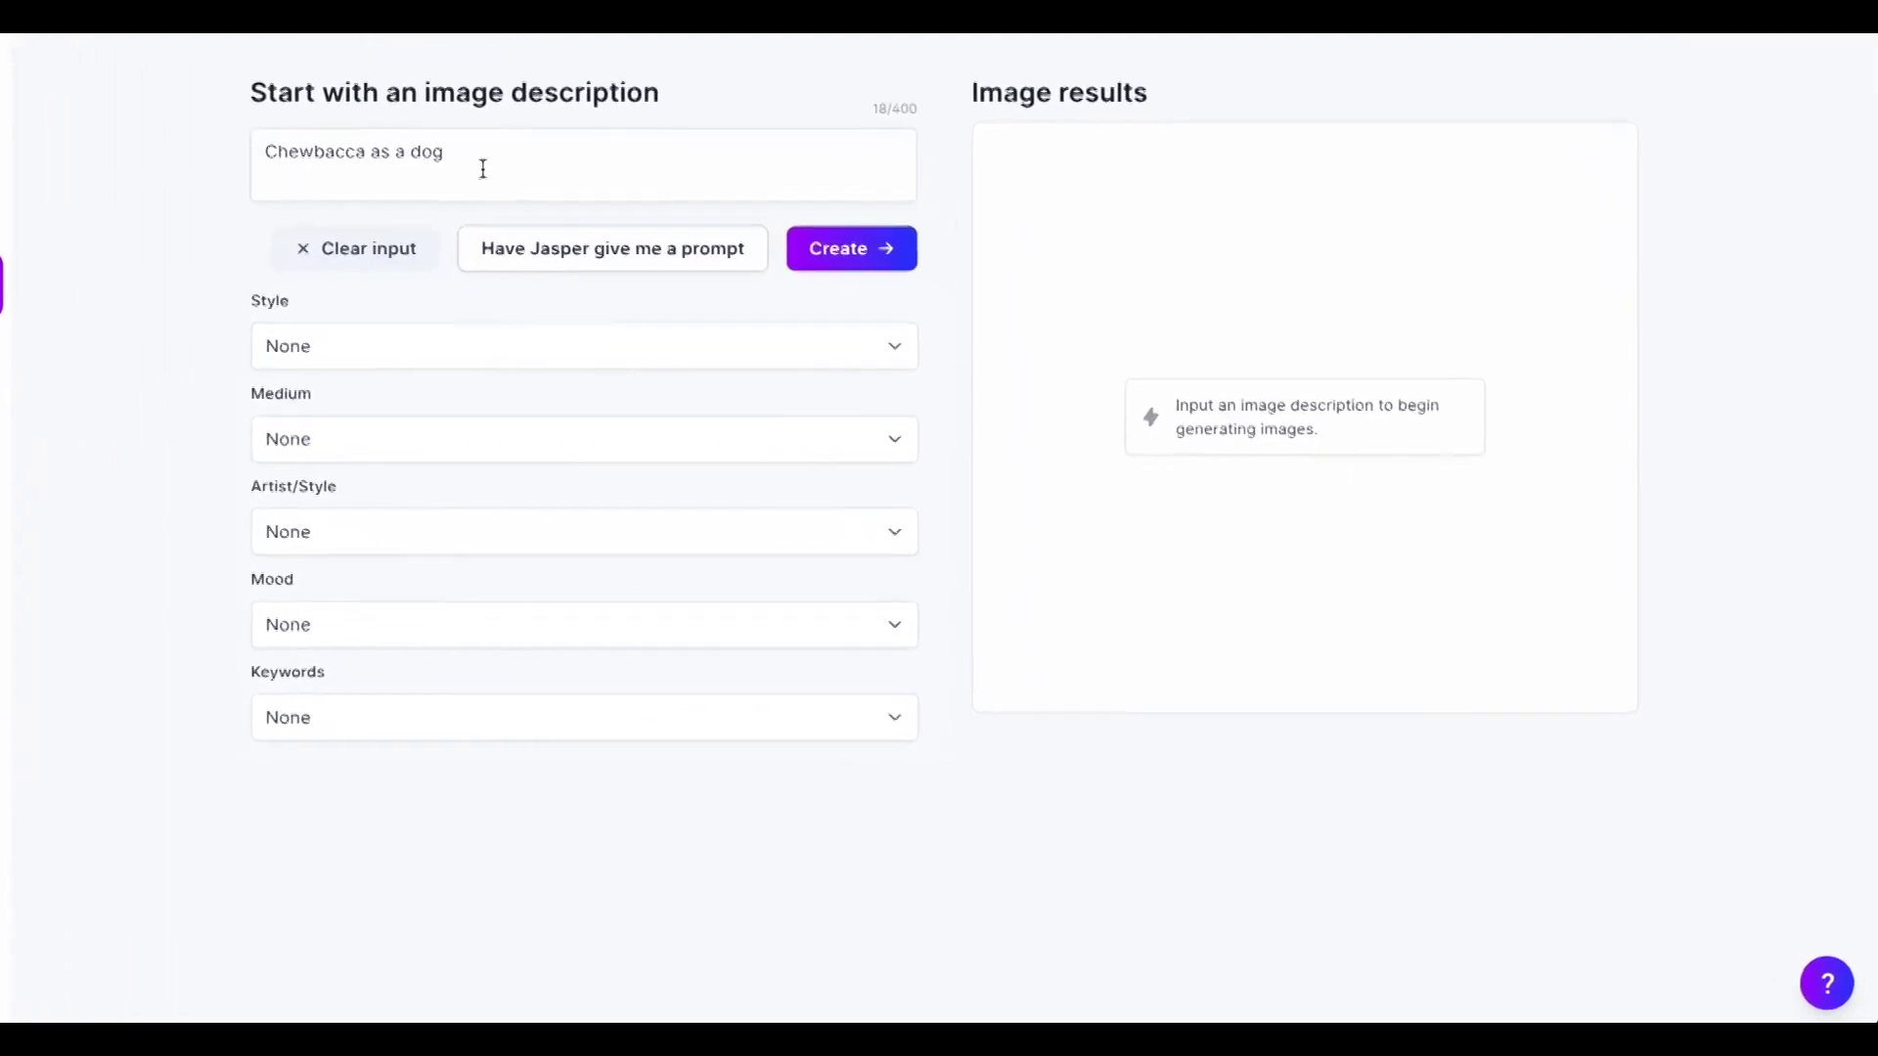
click(486, 162)
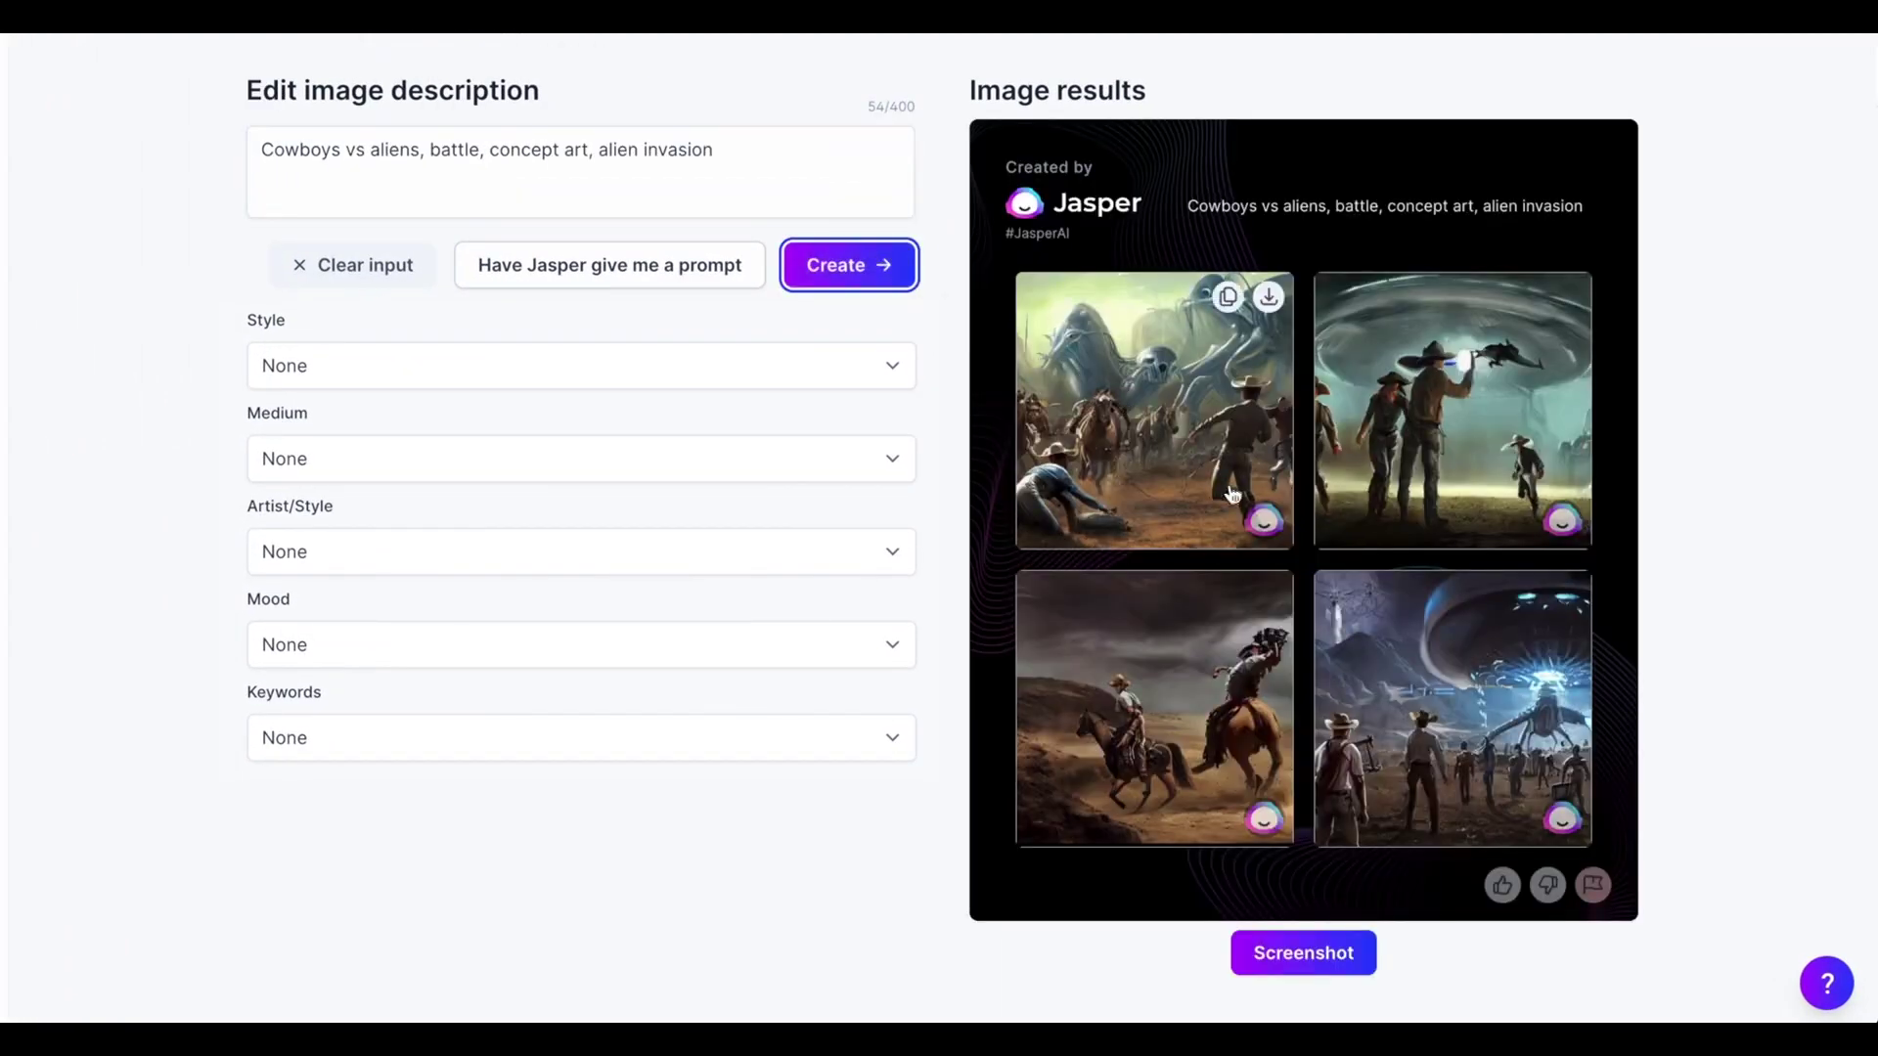
click(1422, 627)
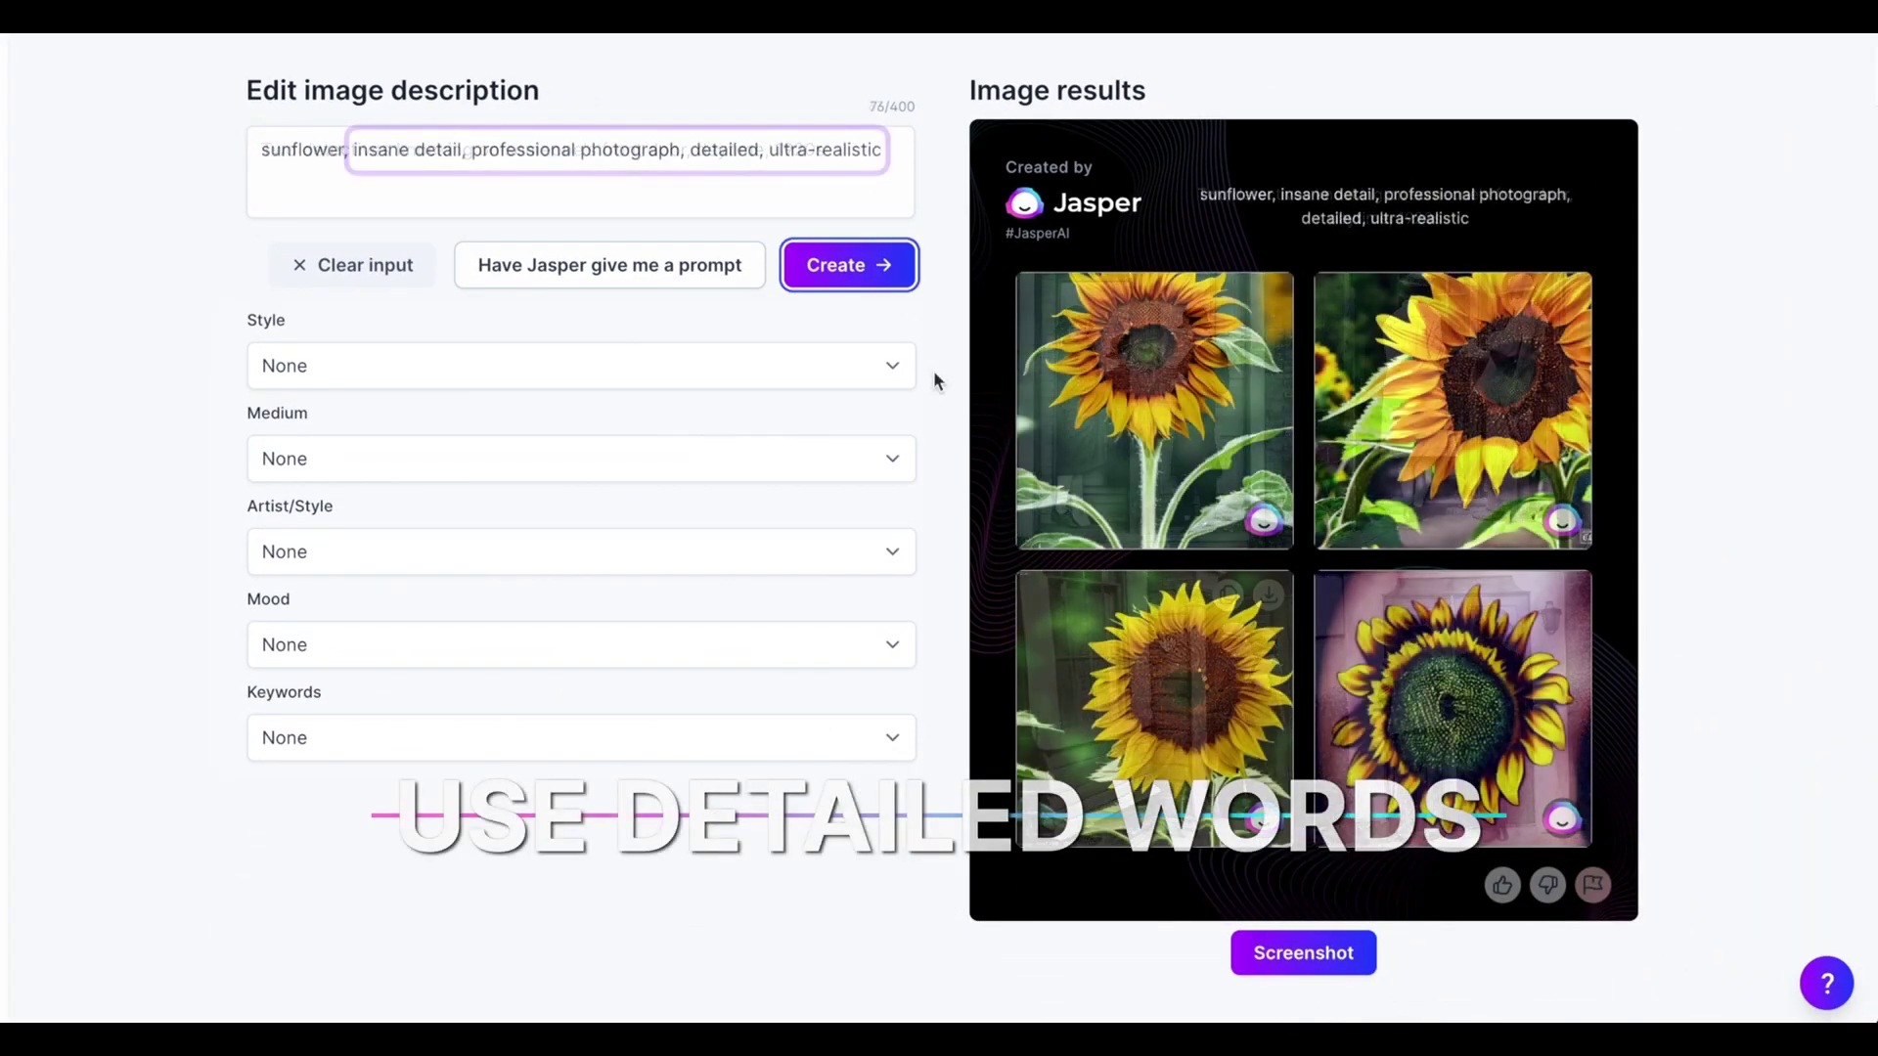
click(1084, 391)
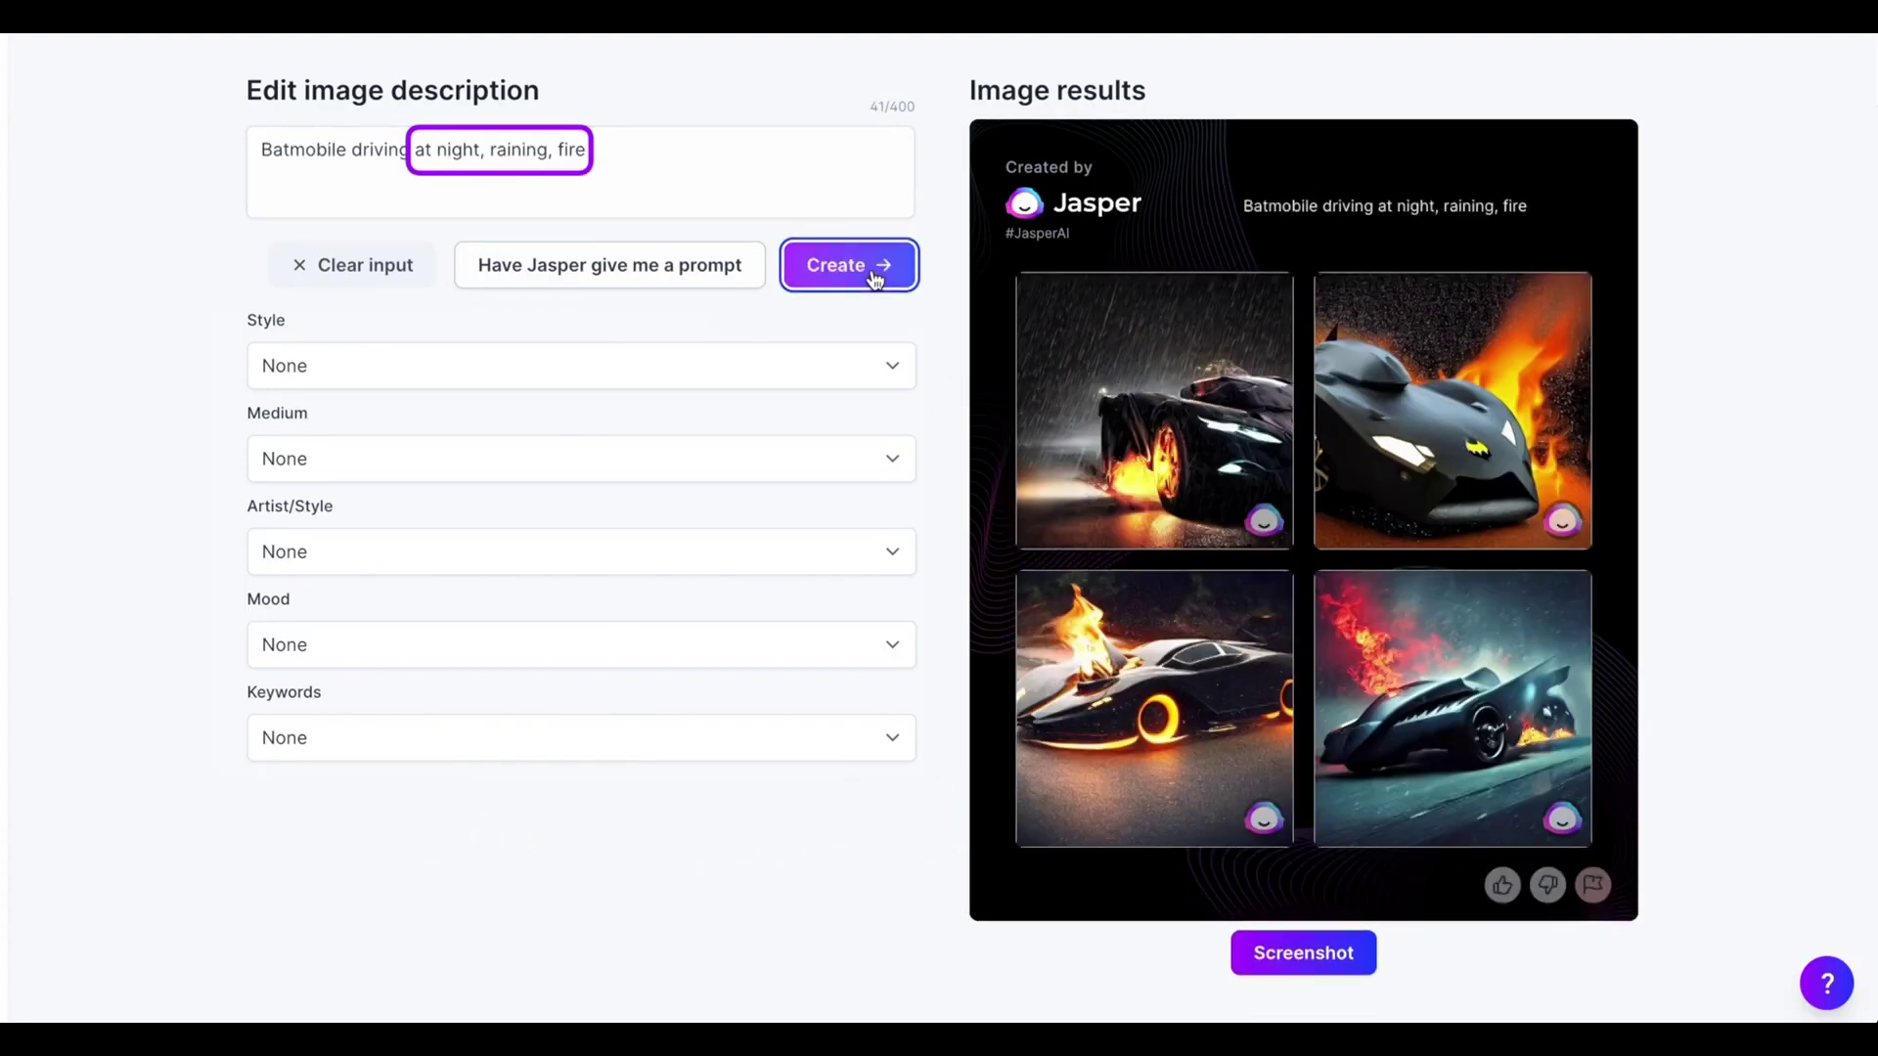
click(1390, 627)
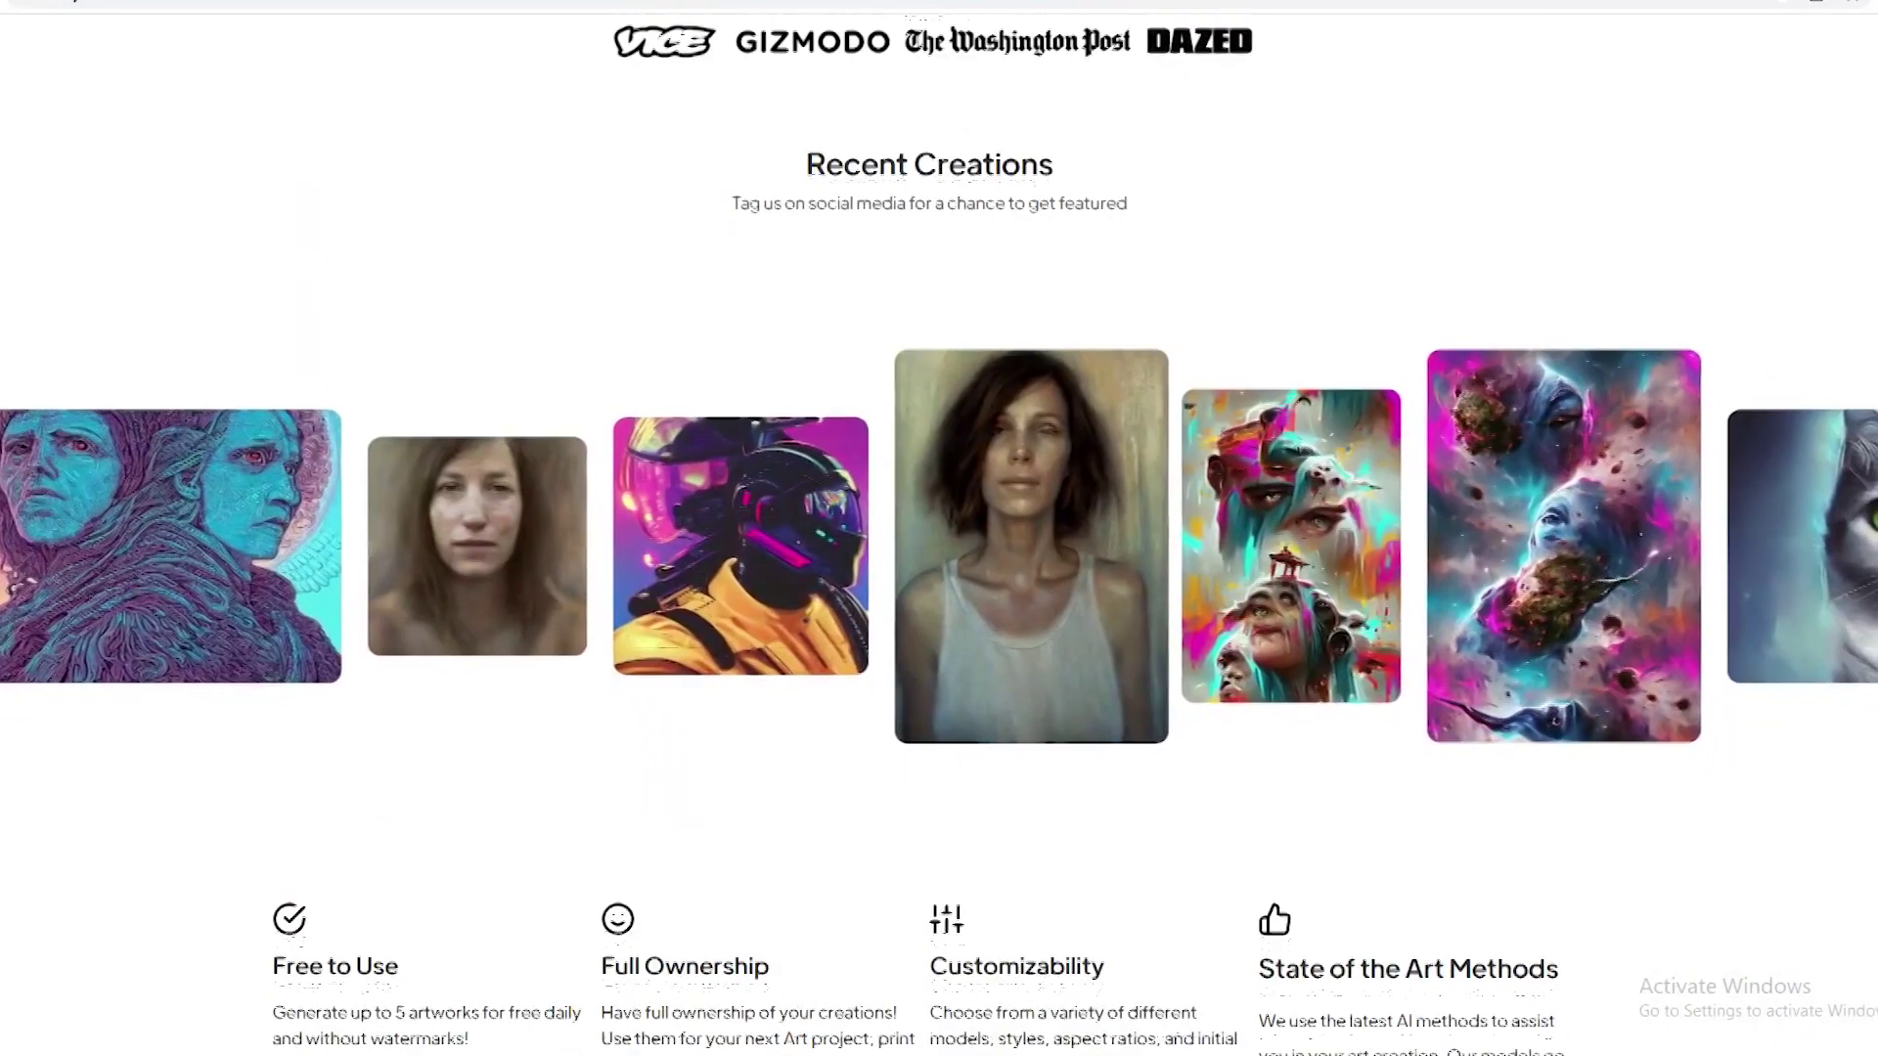
Open the 'A Guy Walking' creation to show its Altair method, runtime 200, Realistic model.
scroll(1076, 441, down, 2)
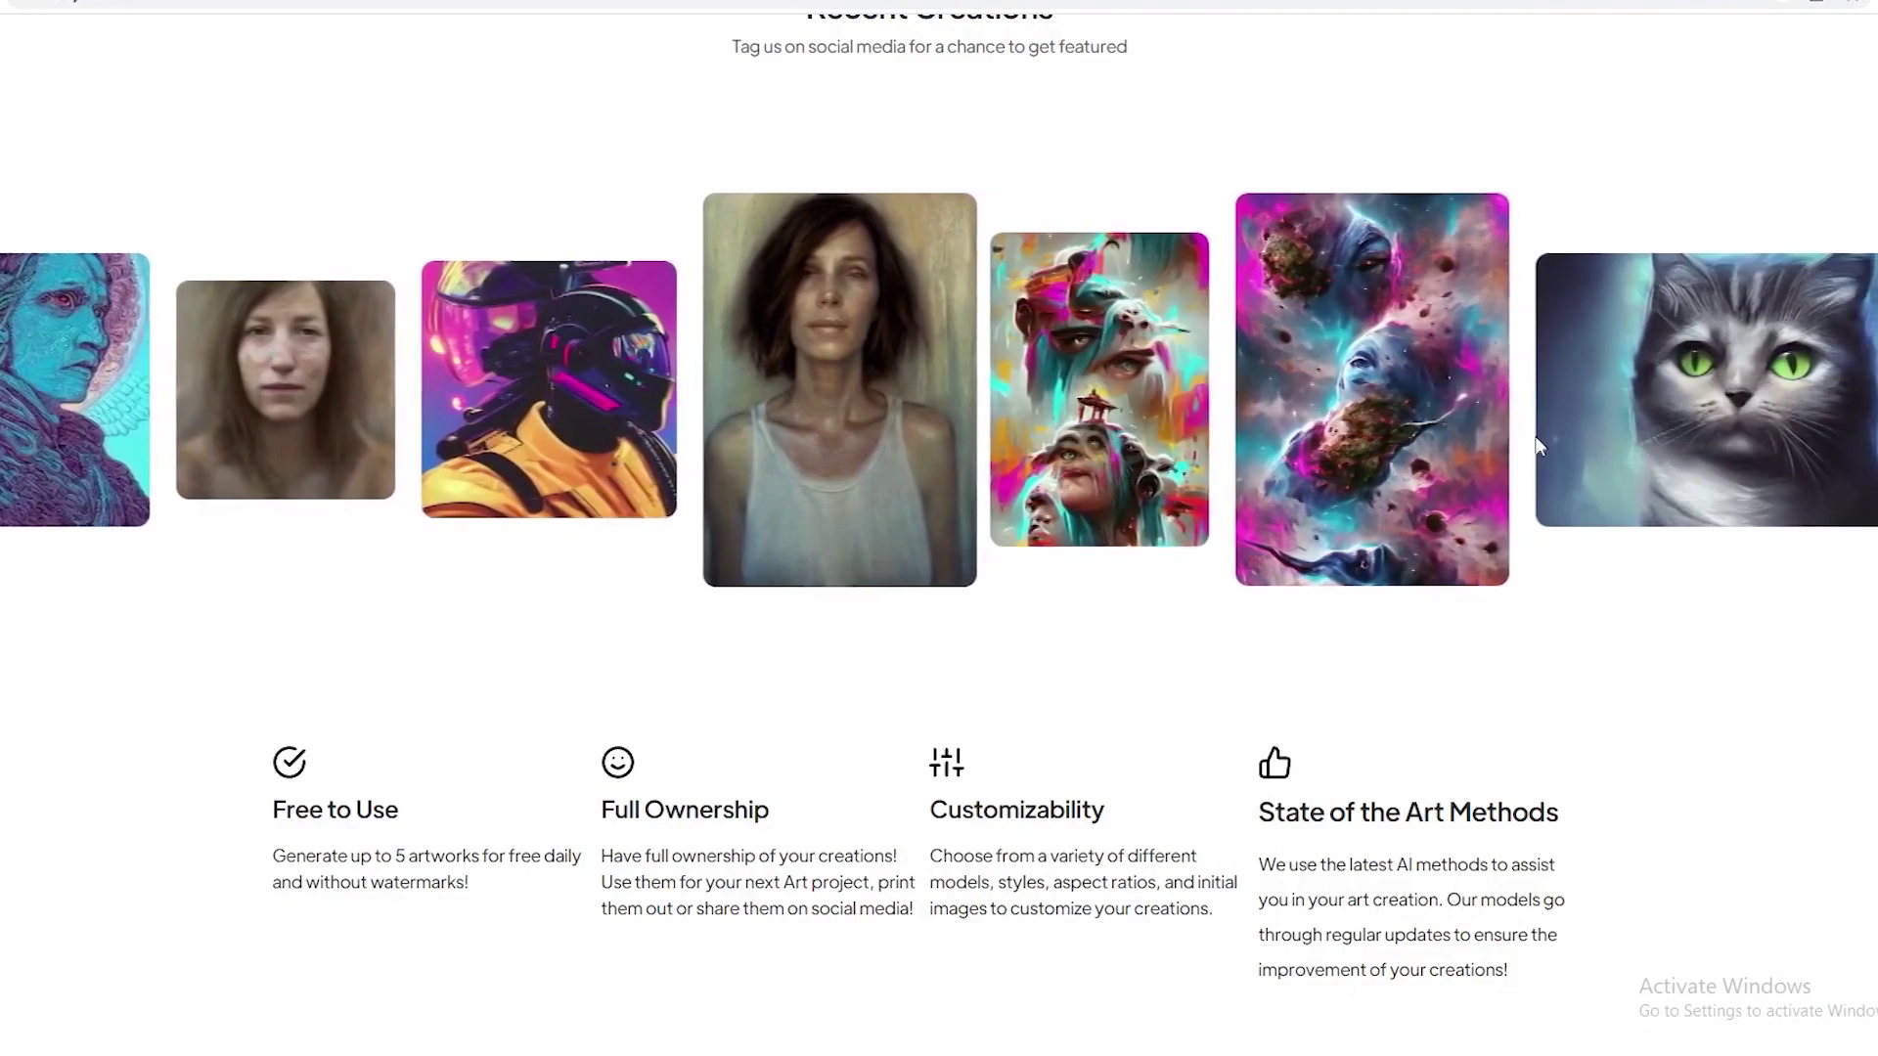
scroll(1537, 446, down, 15)
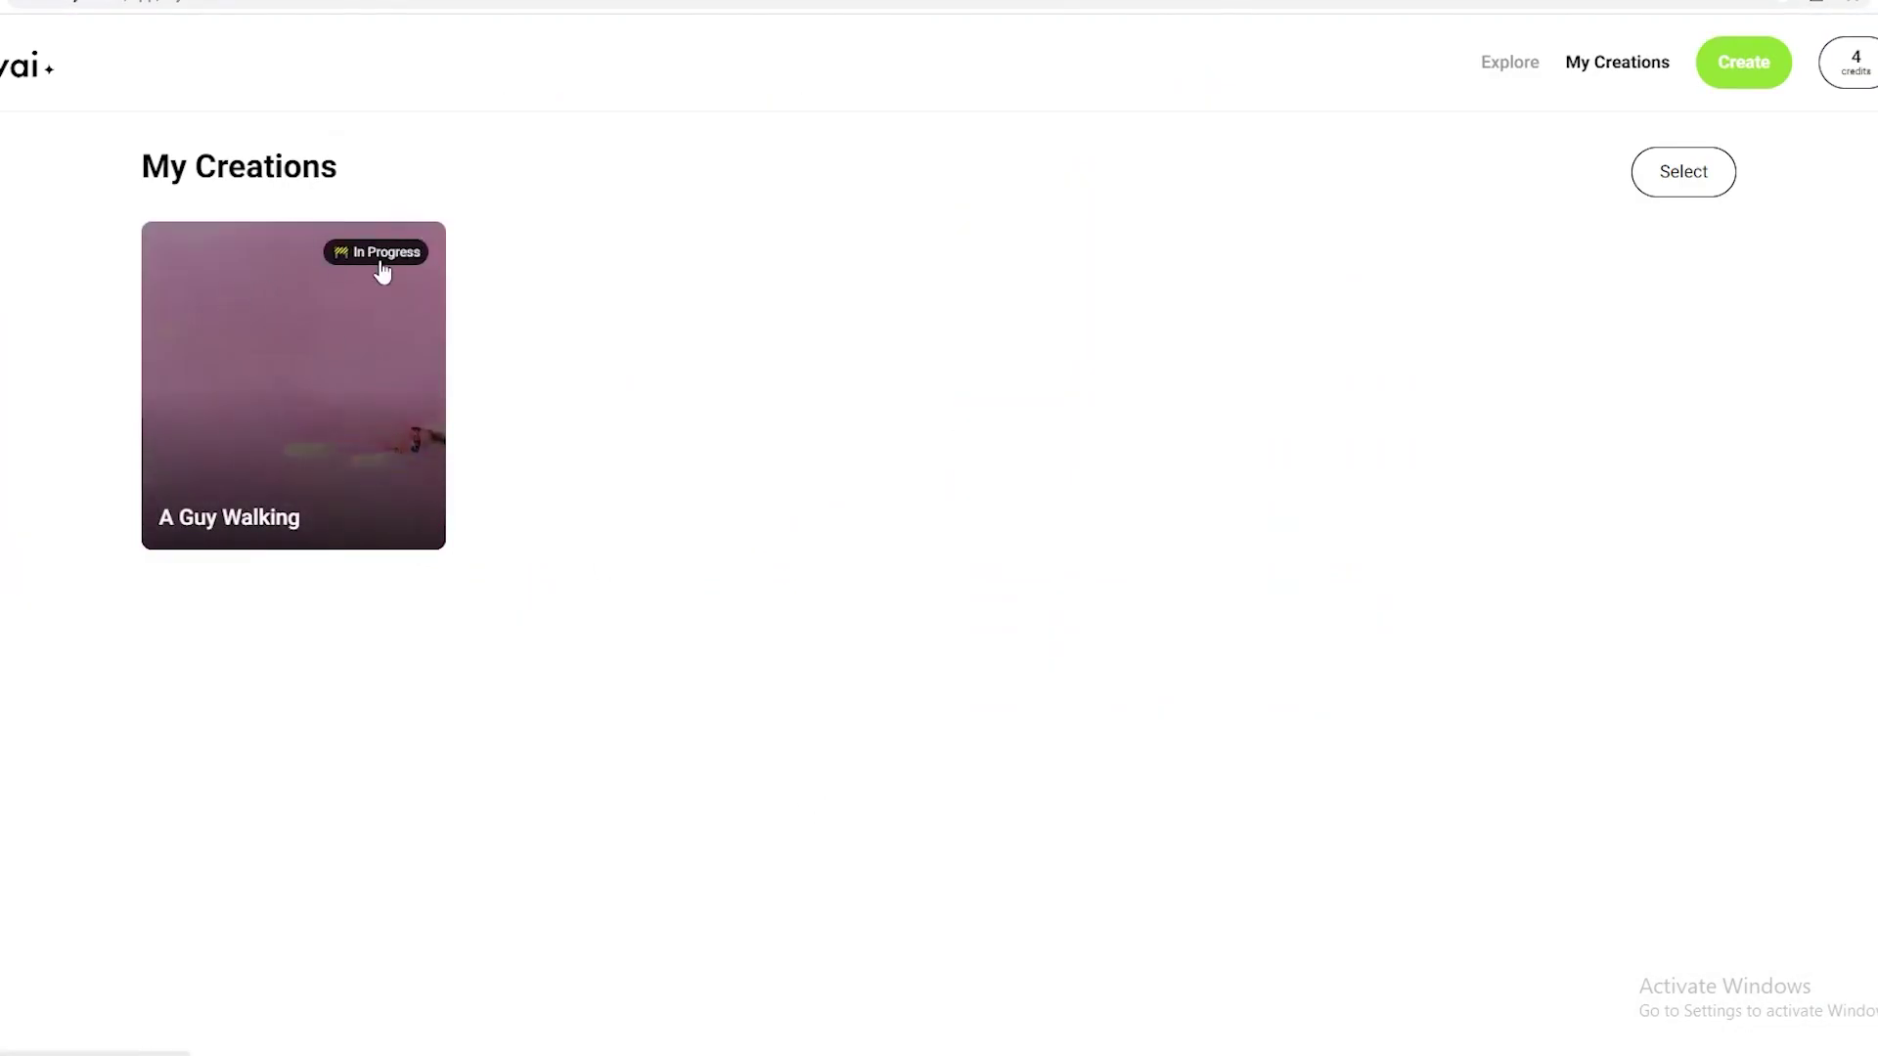
click(361, 318)
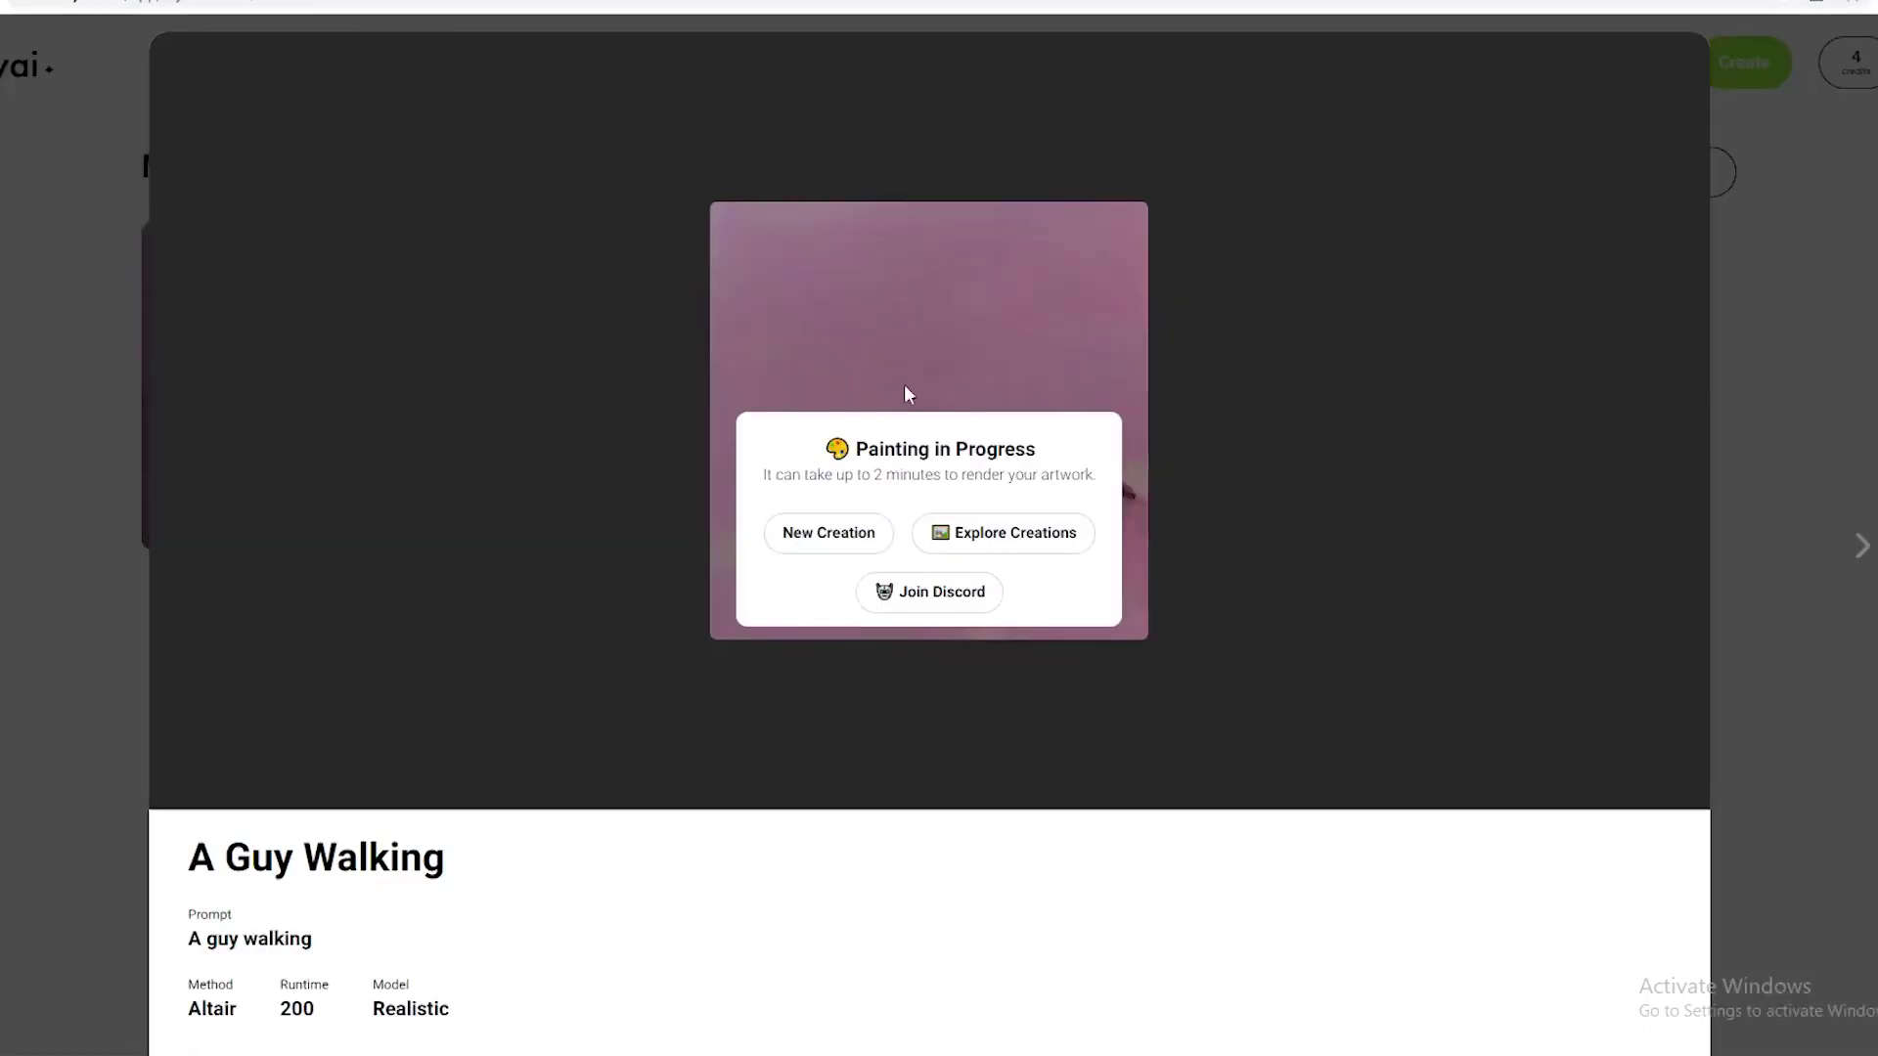